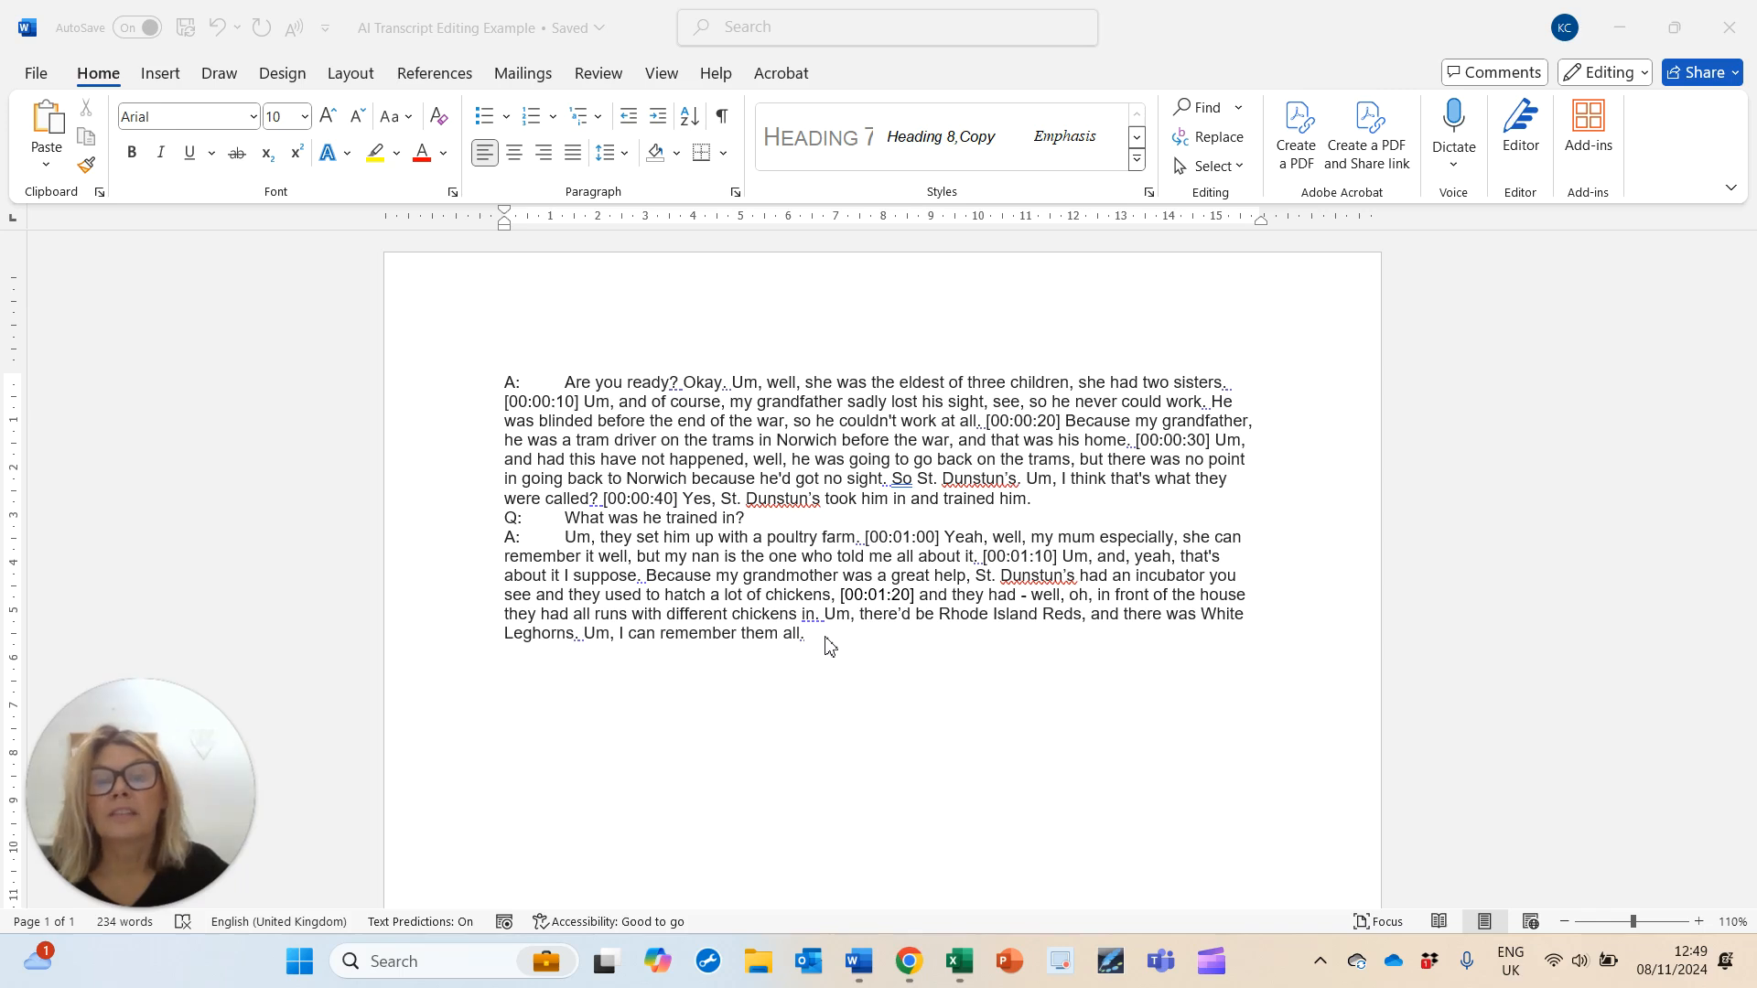
# Step: Set the line spacing of the entire transcript to 1.5 lines
pyautogui.click(873, 409)
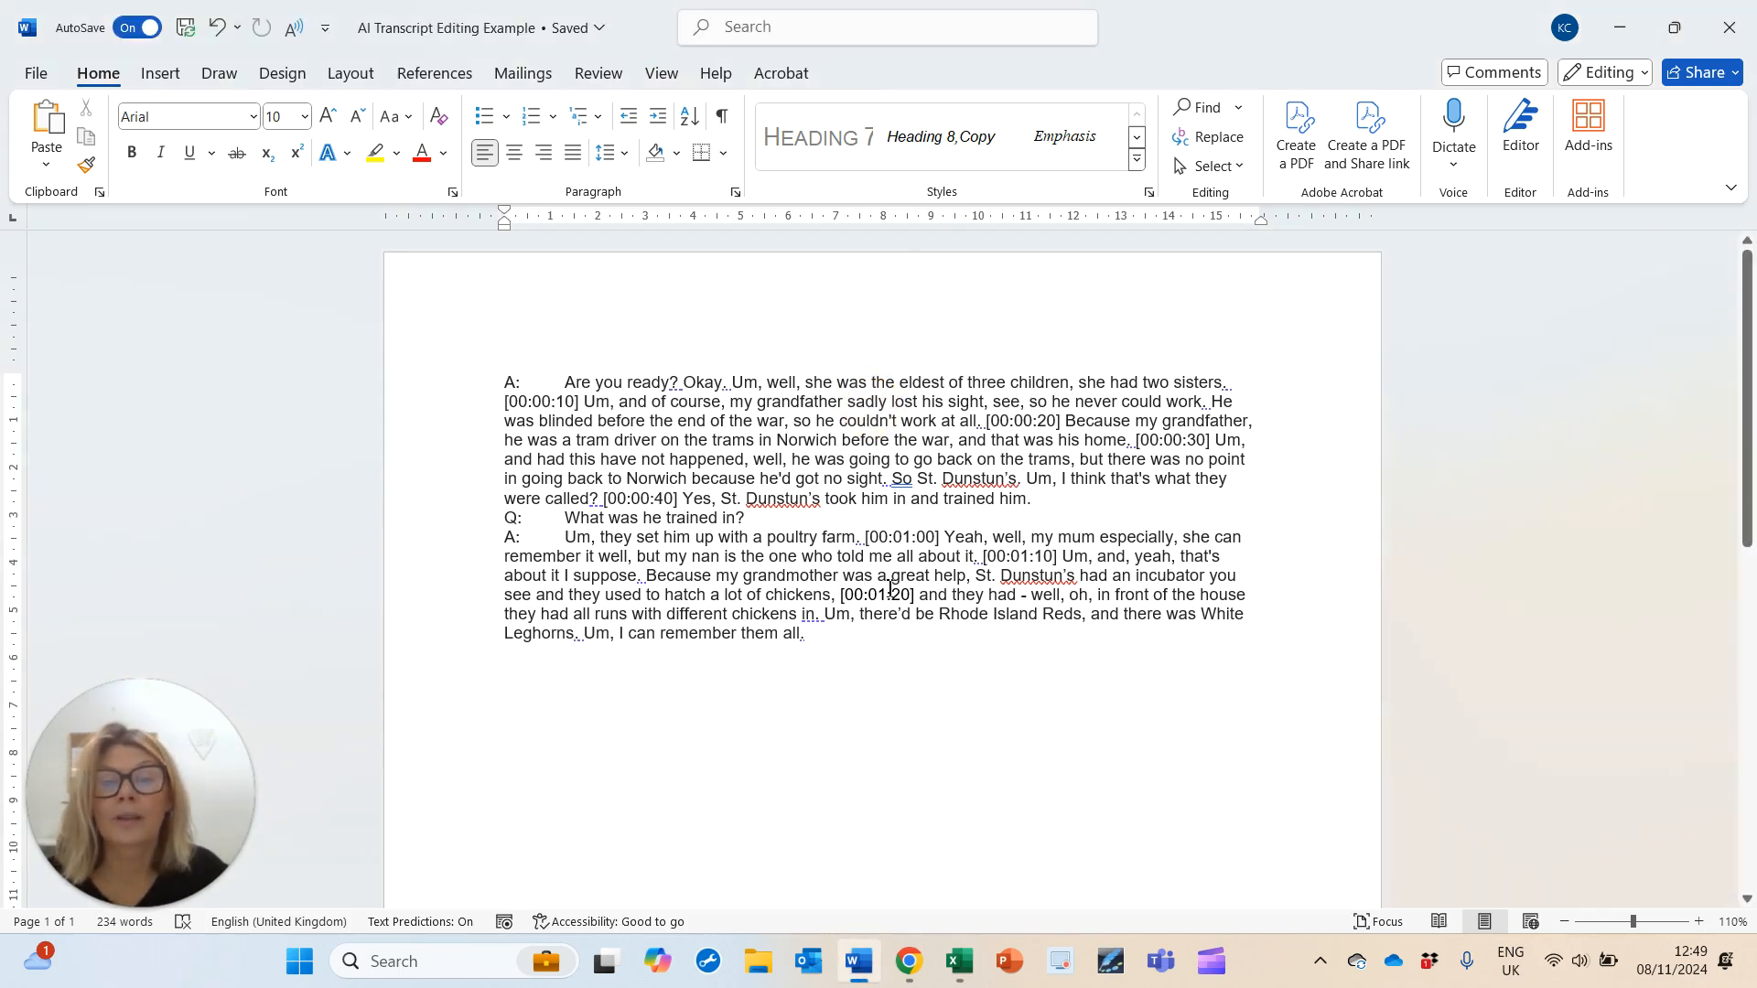
pyautogui.click(537, 382)
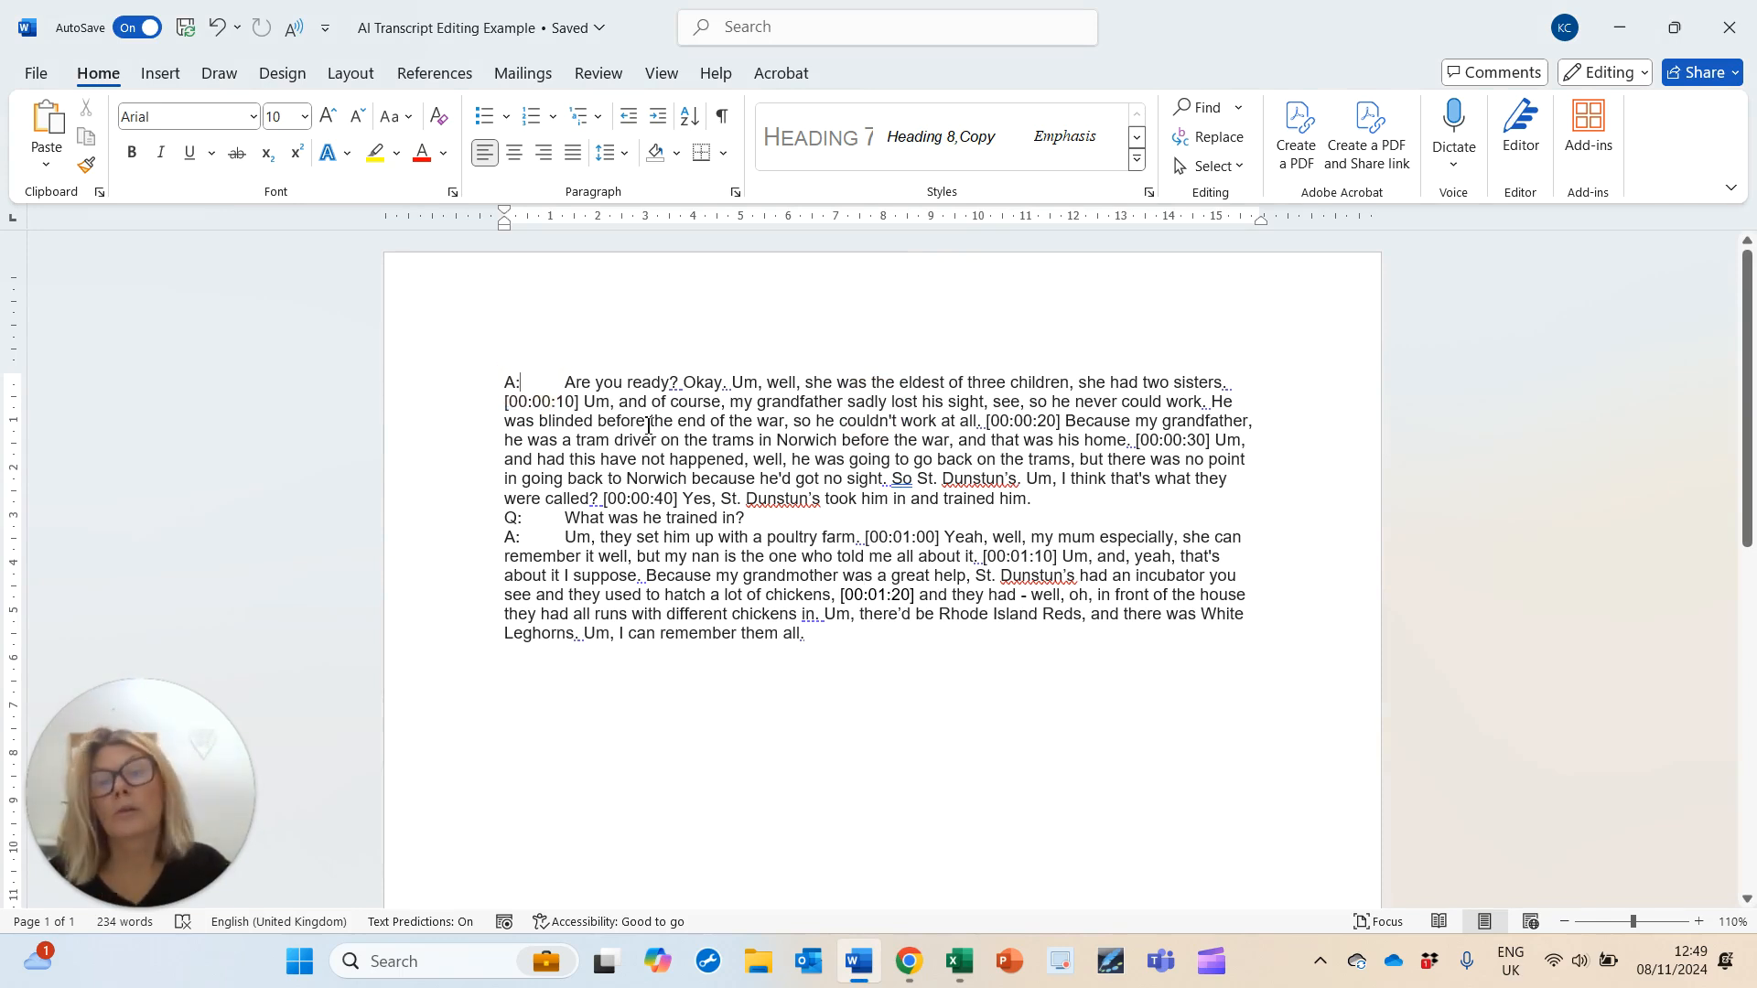
pyautogui.hotkey('ctrl', 'a')
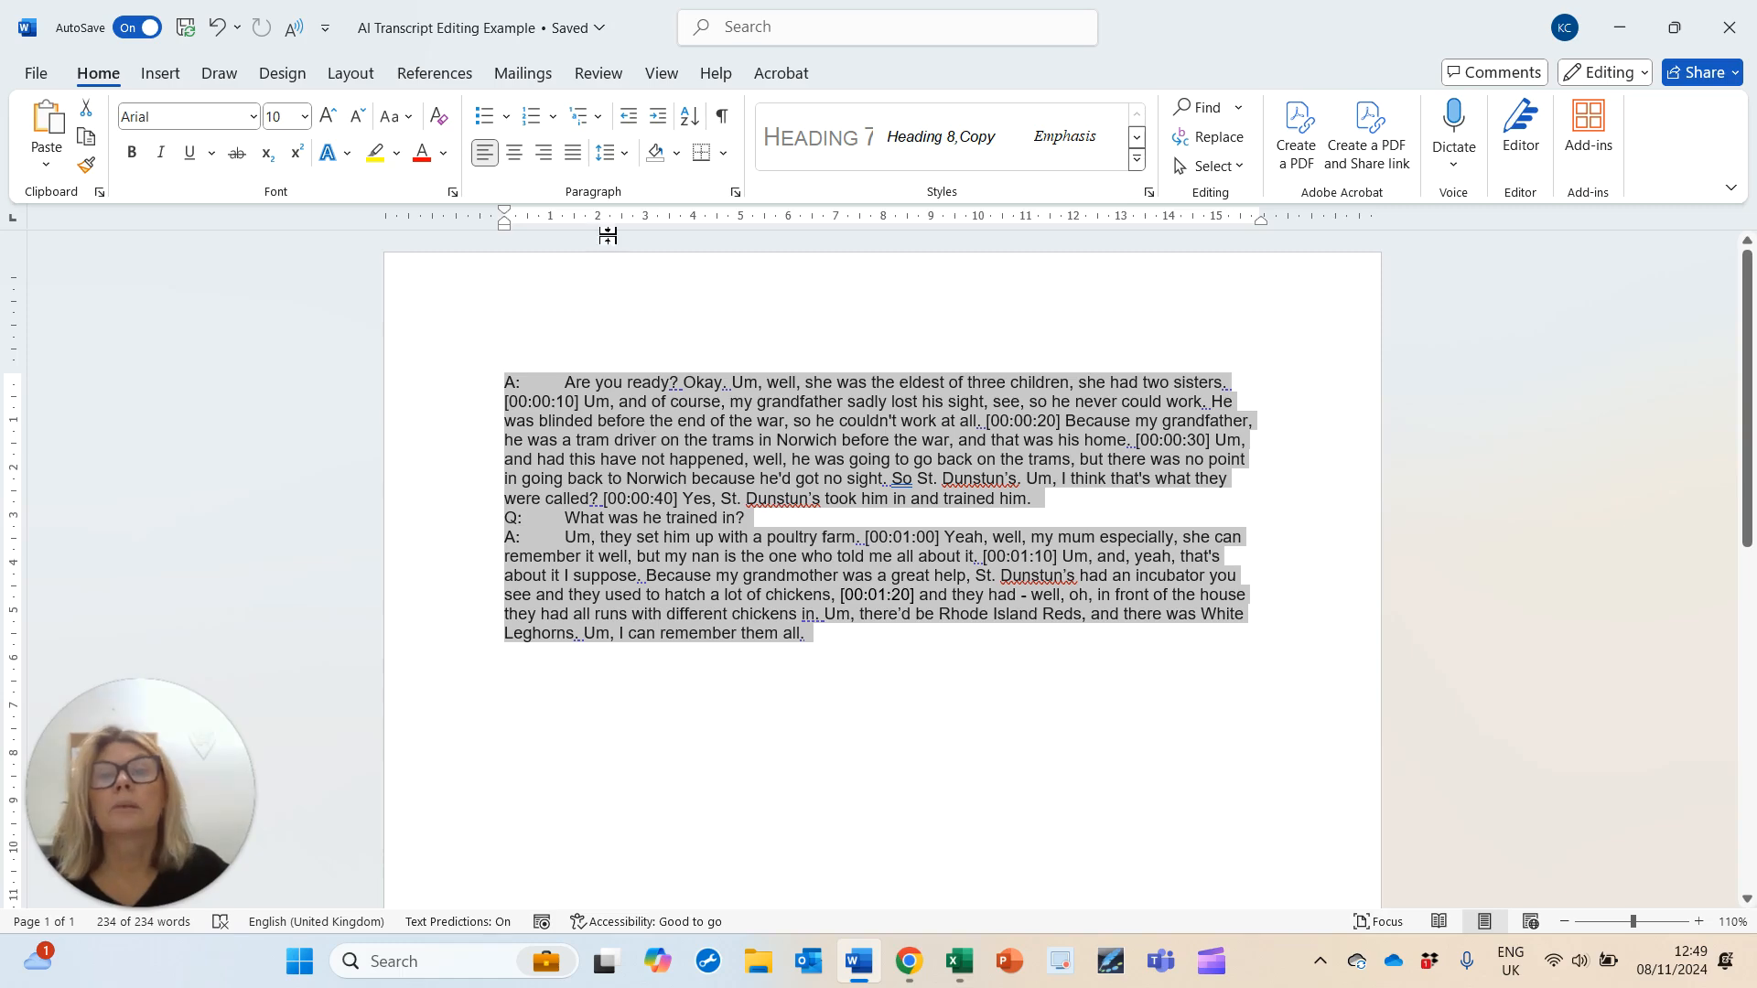
pyautogui.click(736, 193)
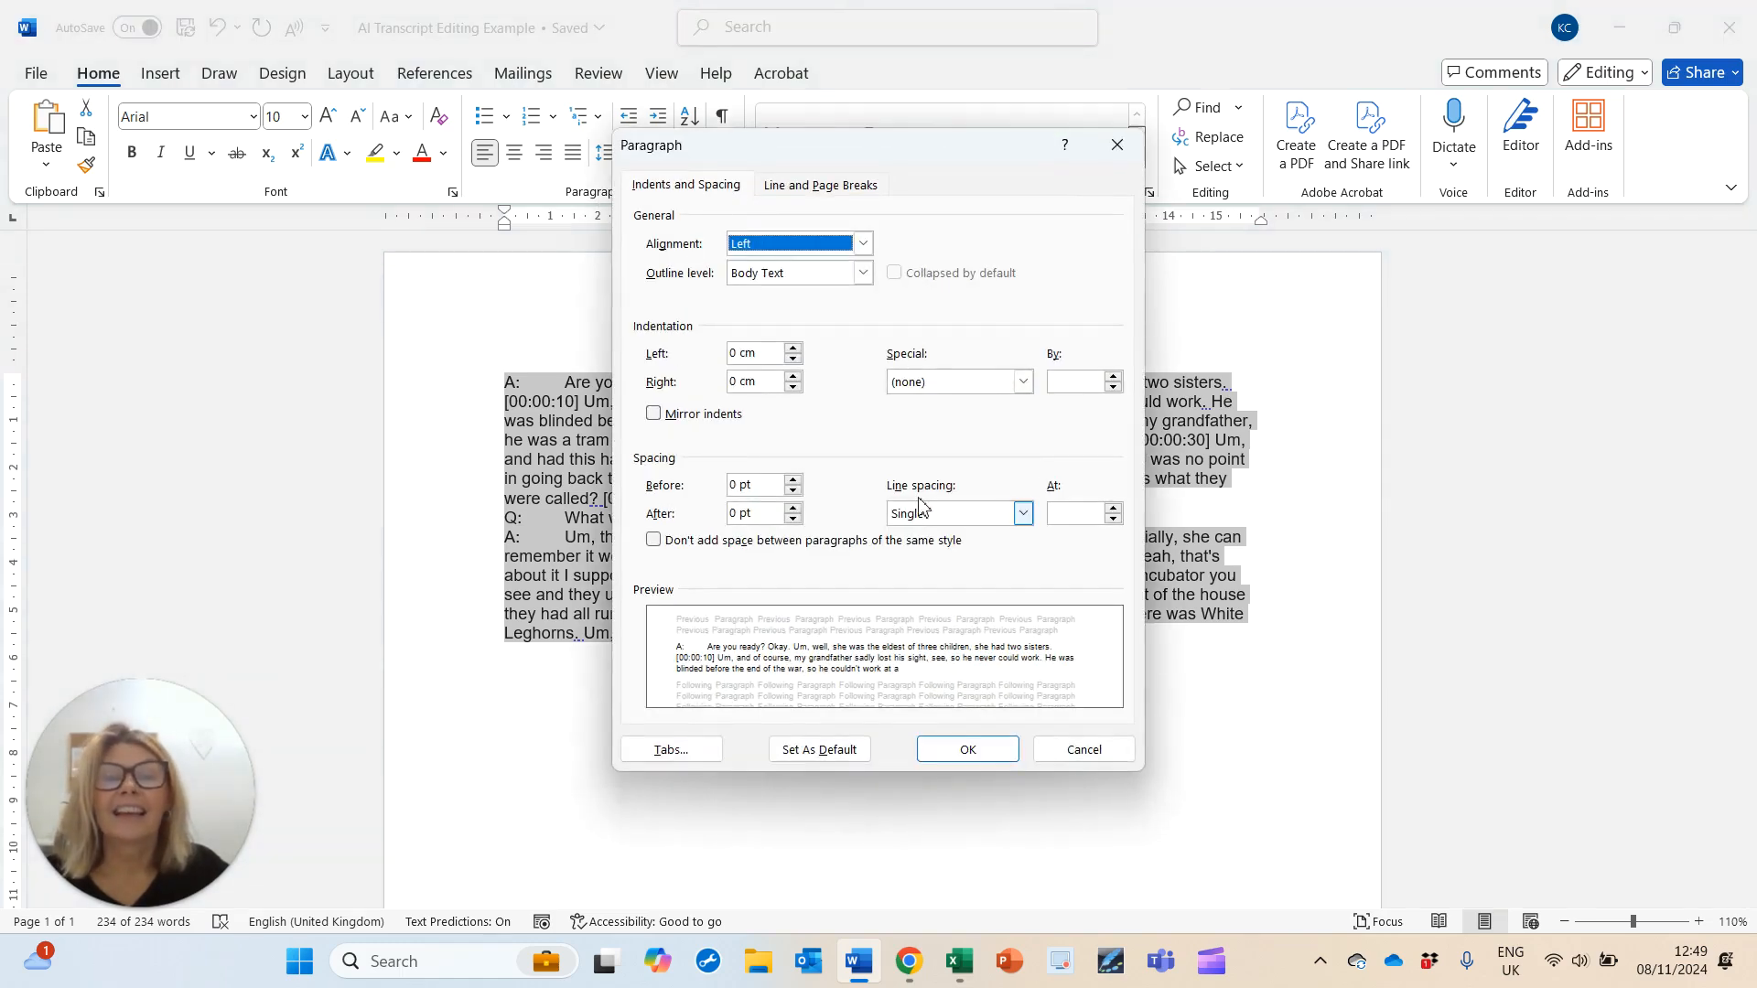
pyautogui.click(978, 515)
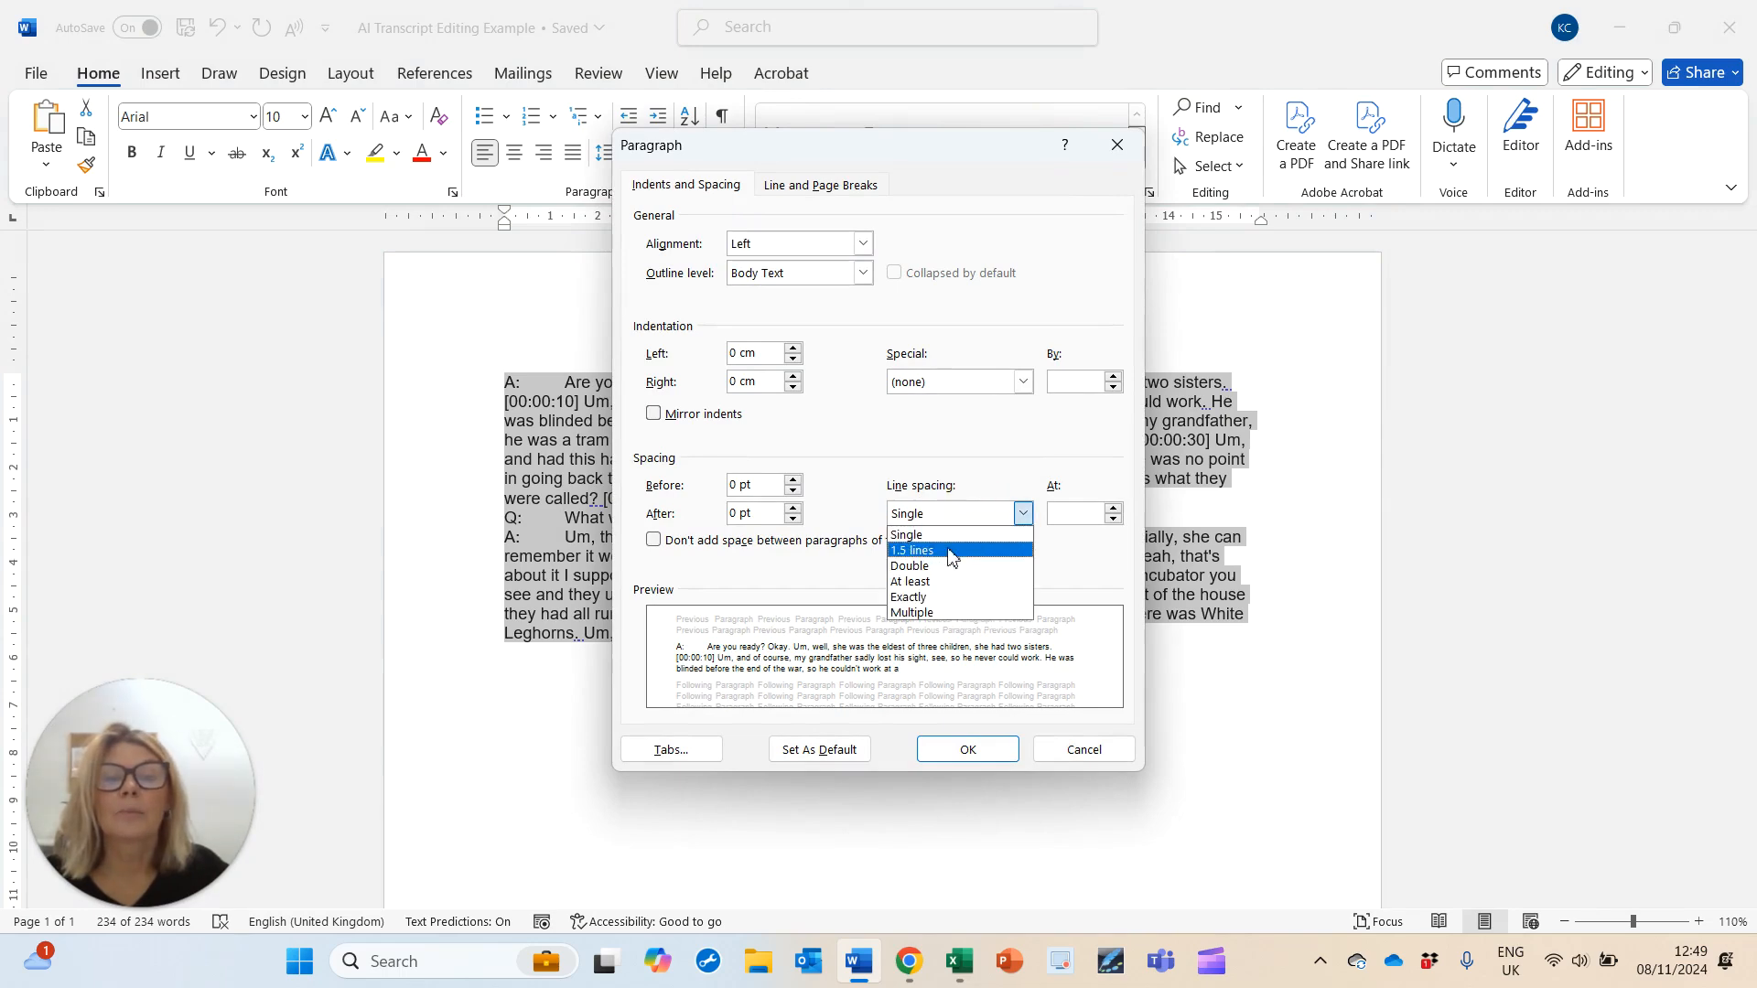
pyautogui.click(952, 552)
pyautogui.click(972, 748)
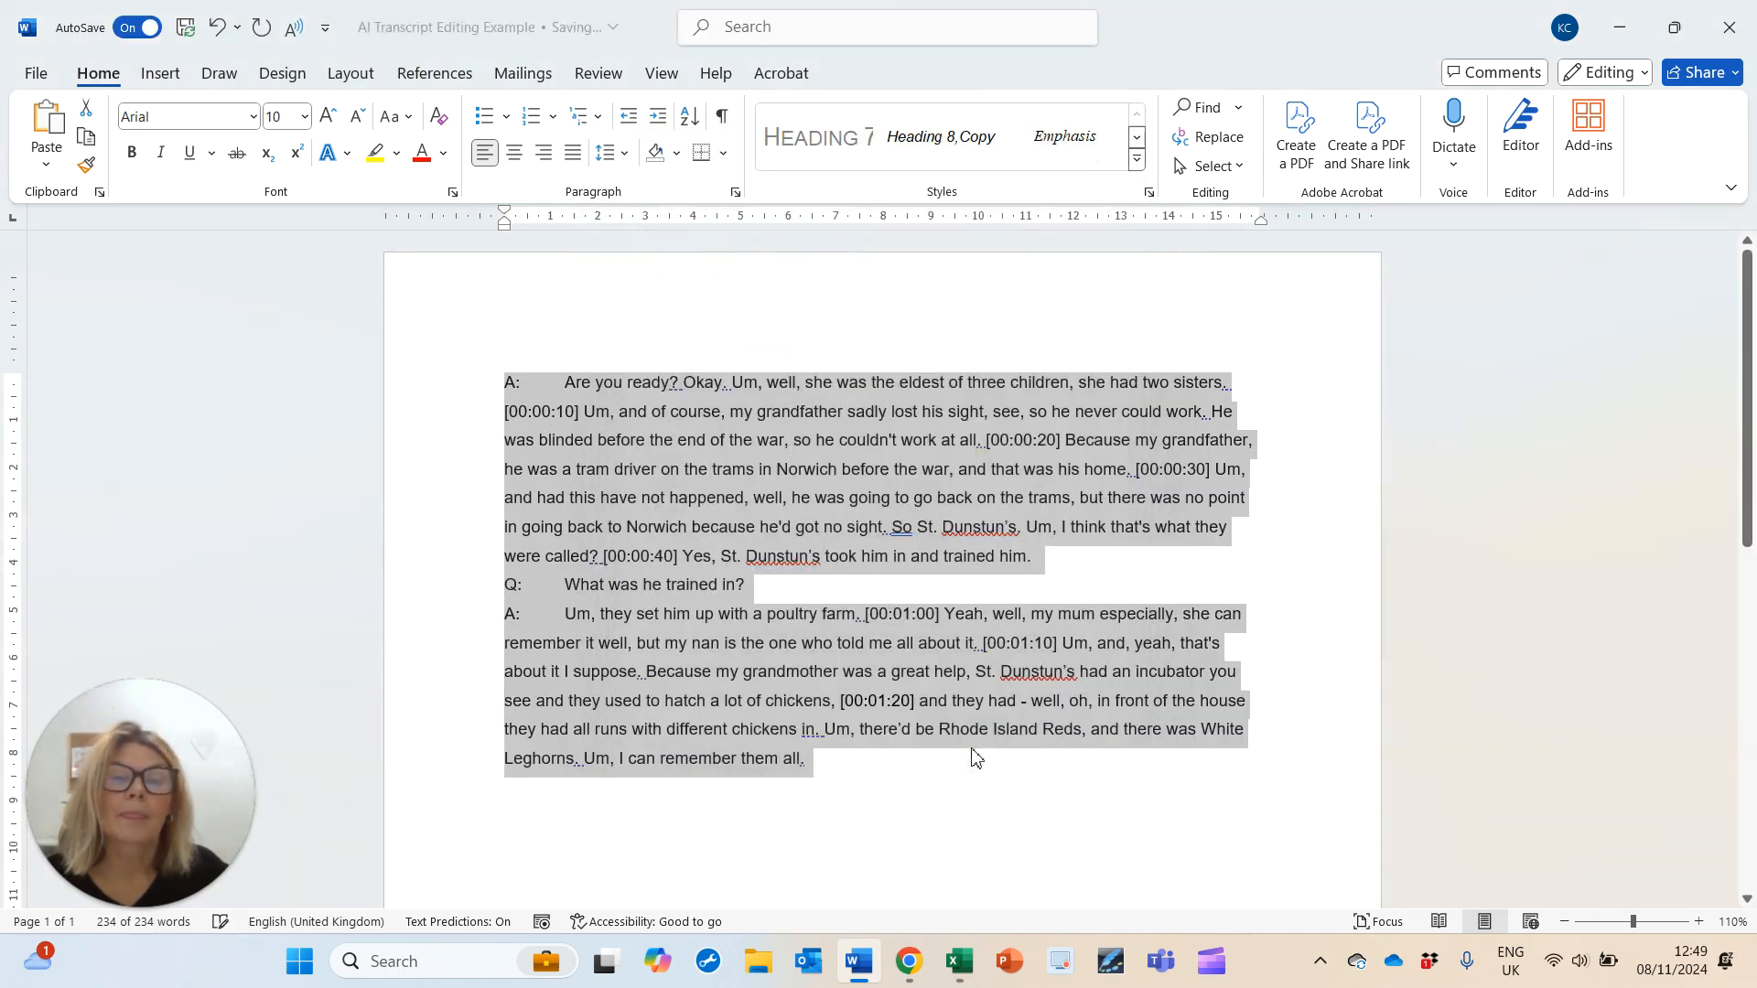
pyautogui.click(847, 463)
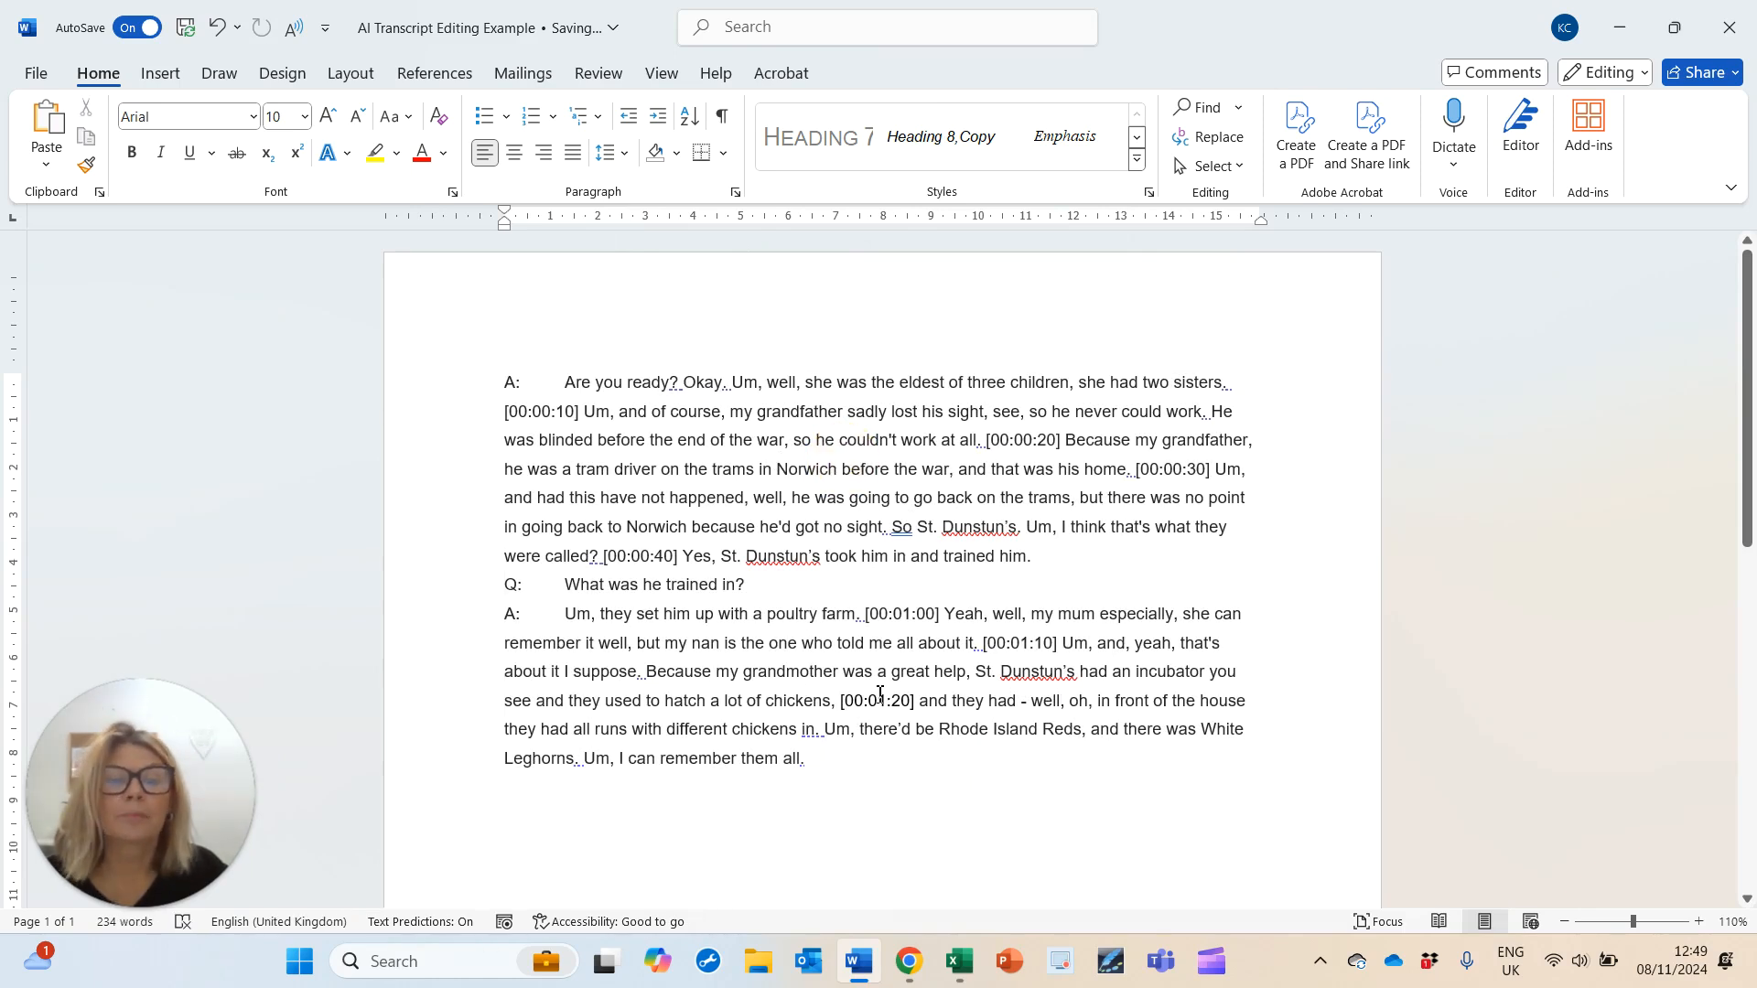
# Step: Examine the bracketed timestamps scattered through both answers of the transcript
pyautogui.click(523, 414)
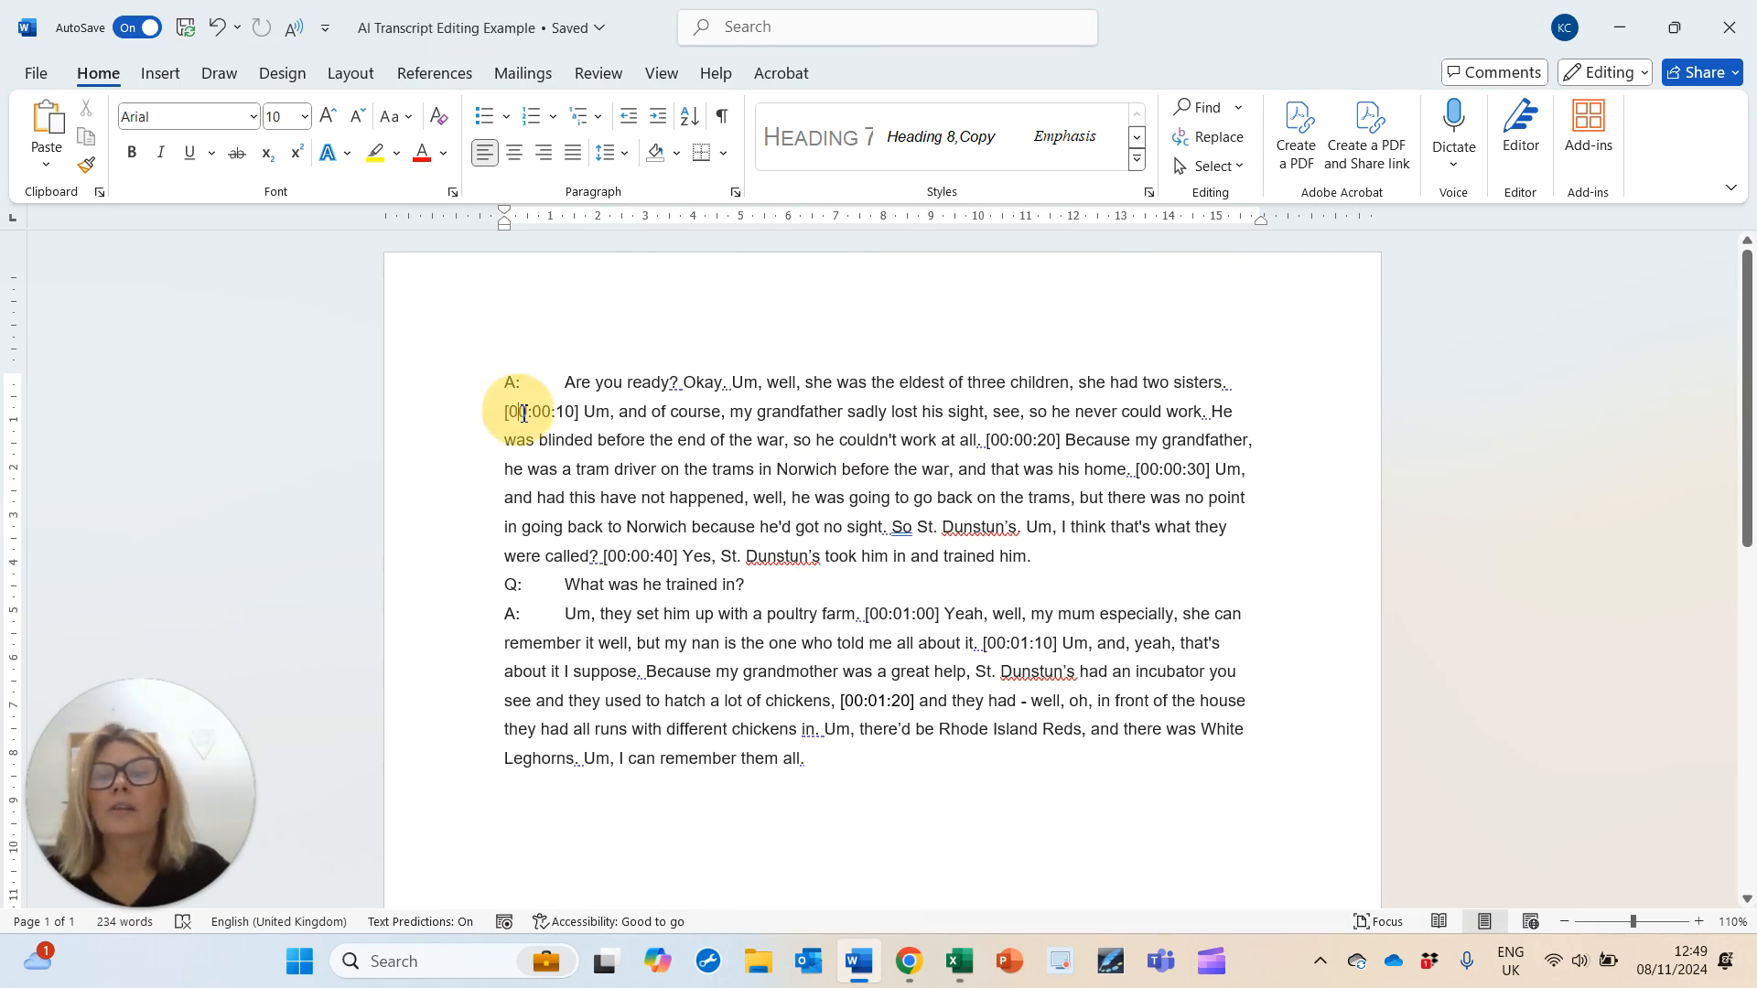
pyautogui.click(999, 443)
pyautogui.click(1159, 477)
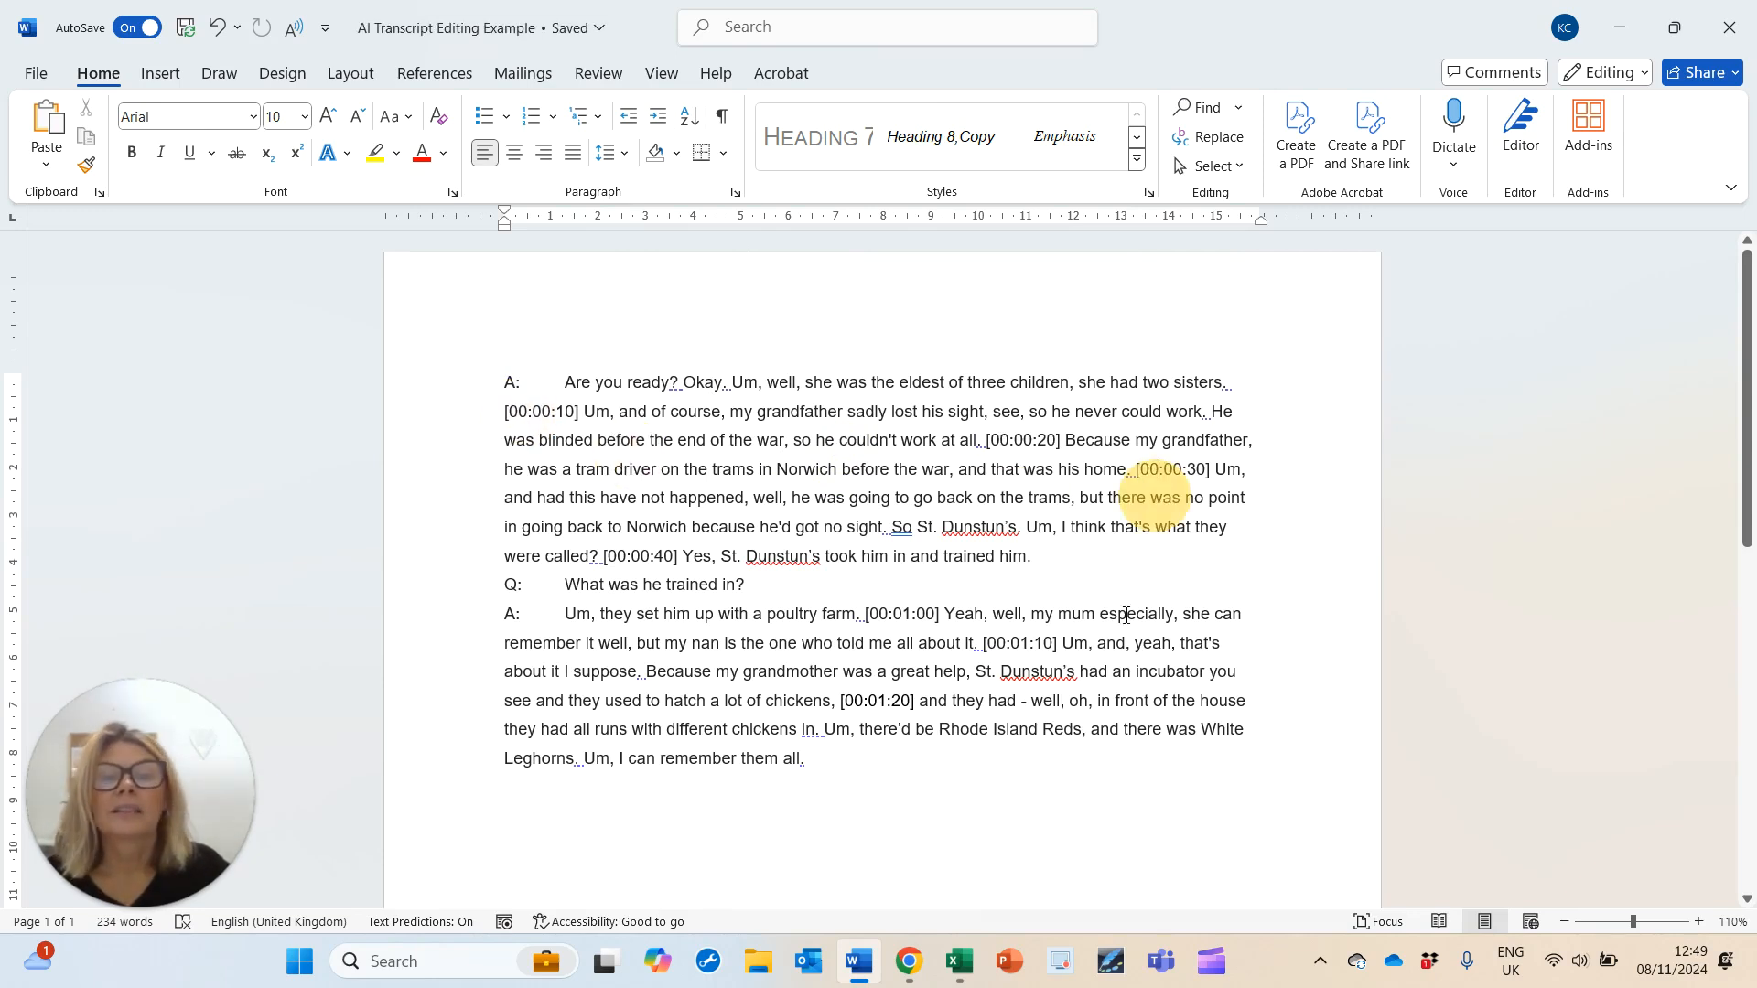
pyautogui.click(900, 608)
pyautogui.click(1006, 633)
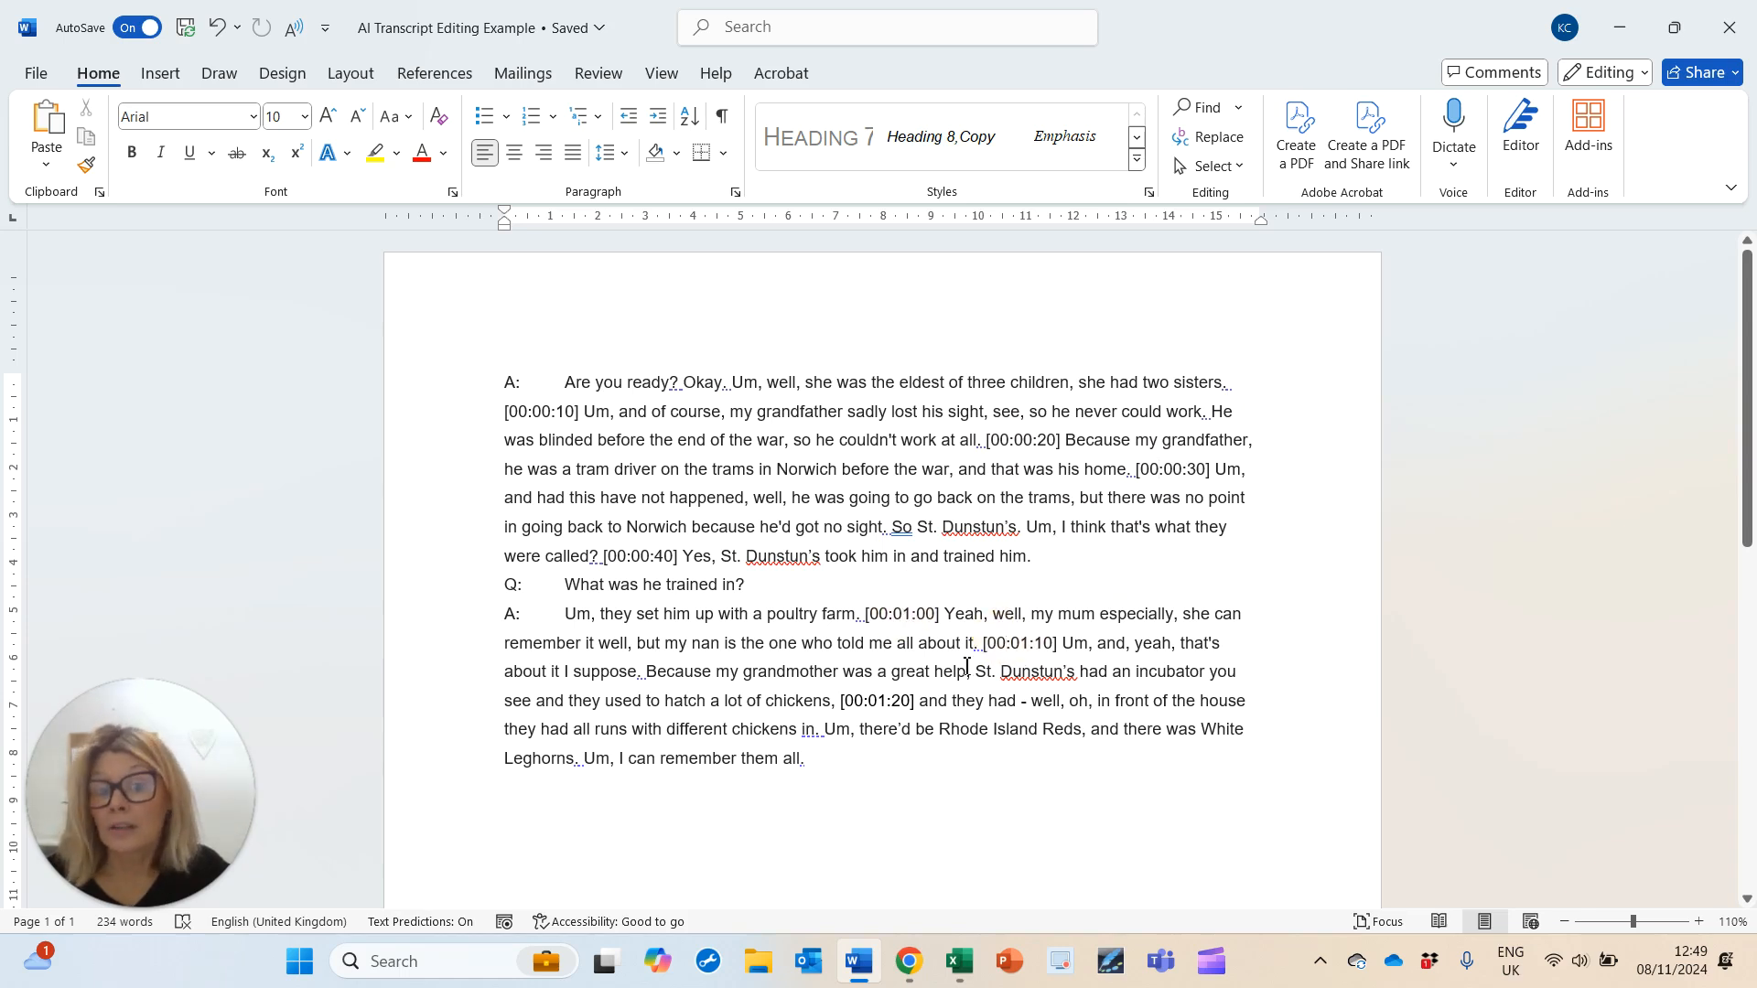
# Step: Open Find and Replace and clear the existing search text, checking the timestamp format in the first answer
pyautogui.click(858, 443)
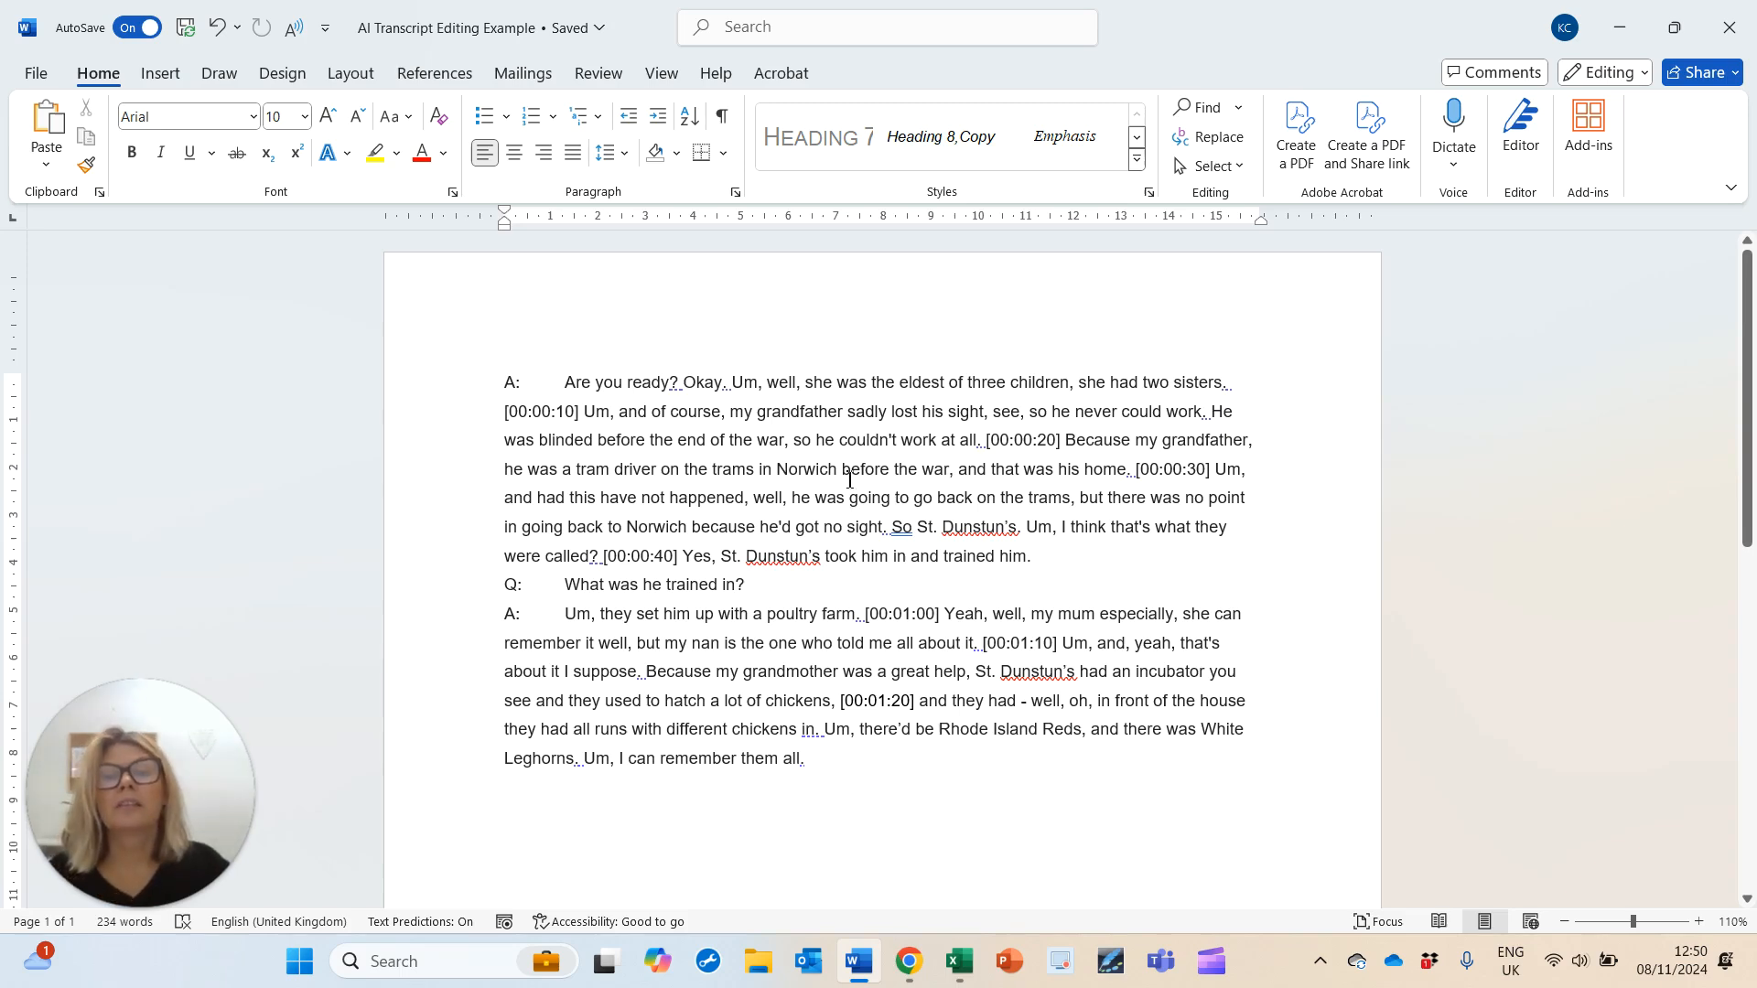
pyautogui.hotkey('ctrl', 'h')
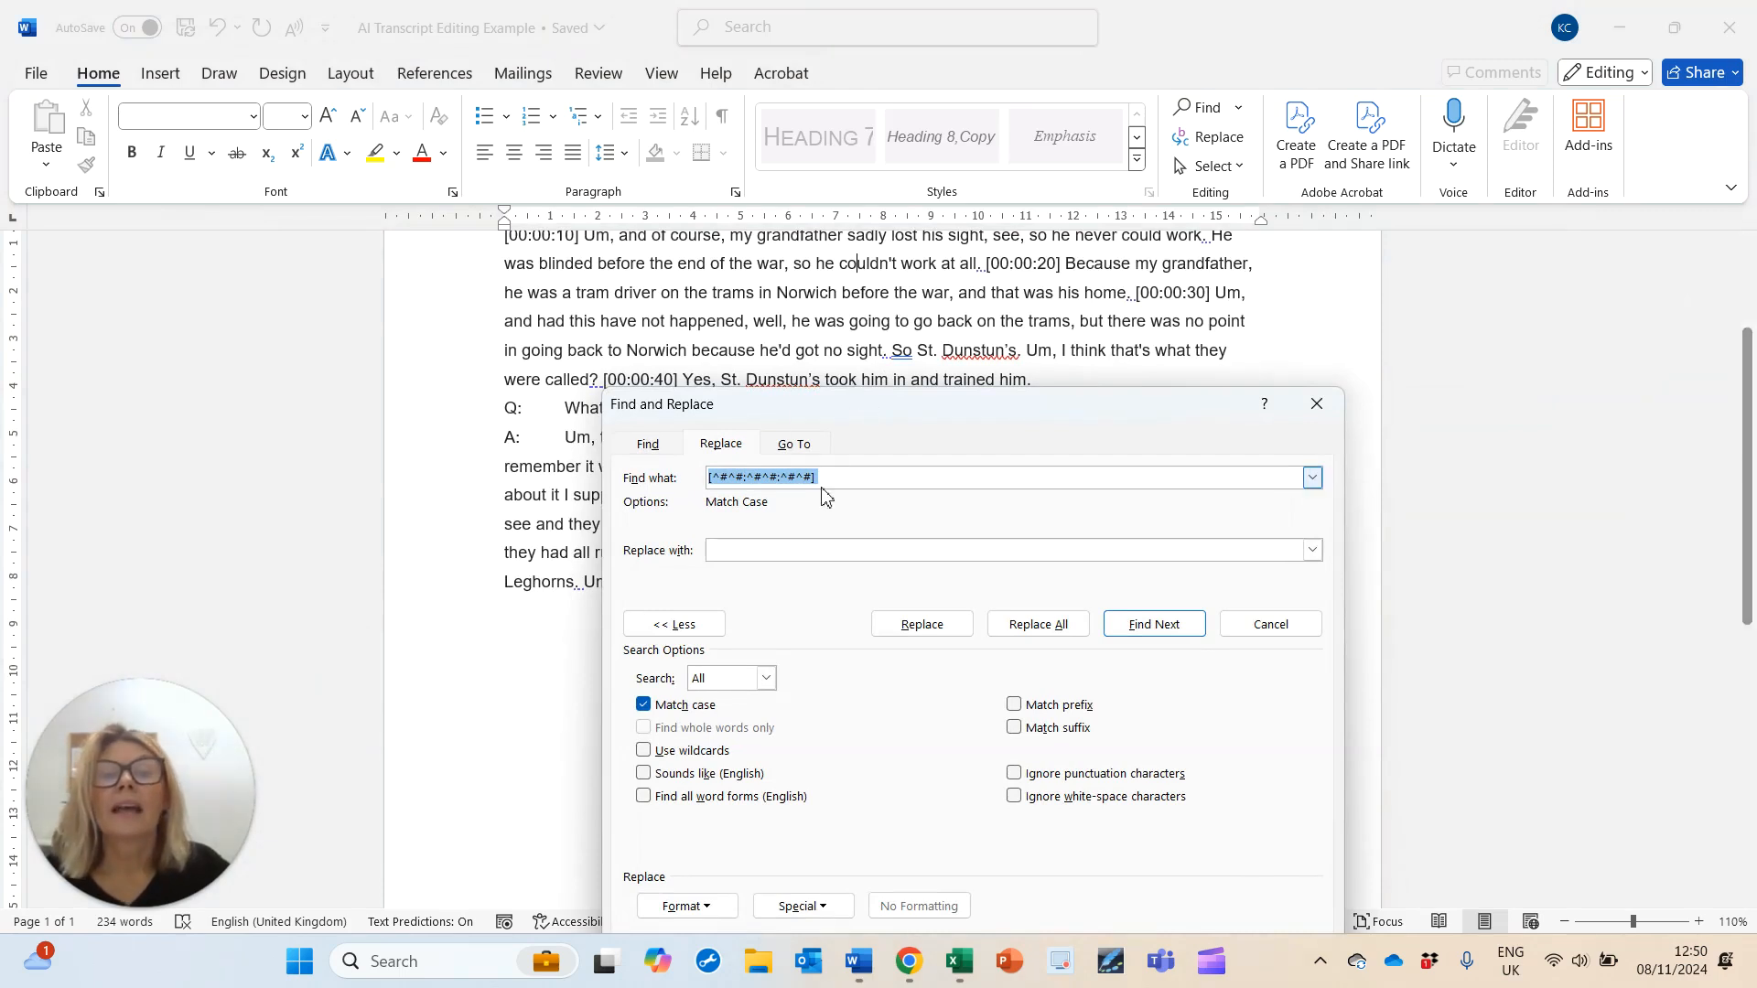
pyautogui.moveTo(838, 477); pyautogui.dragTo(688, 496)
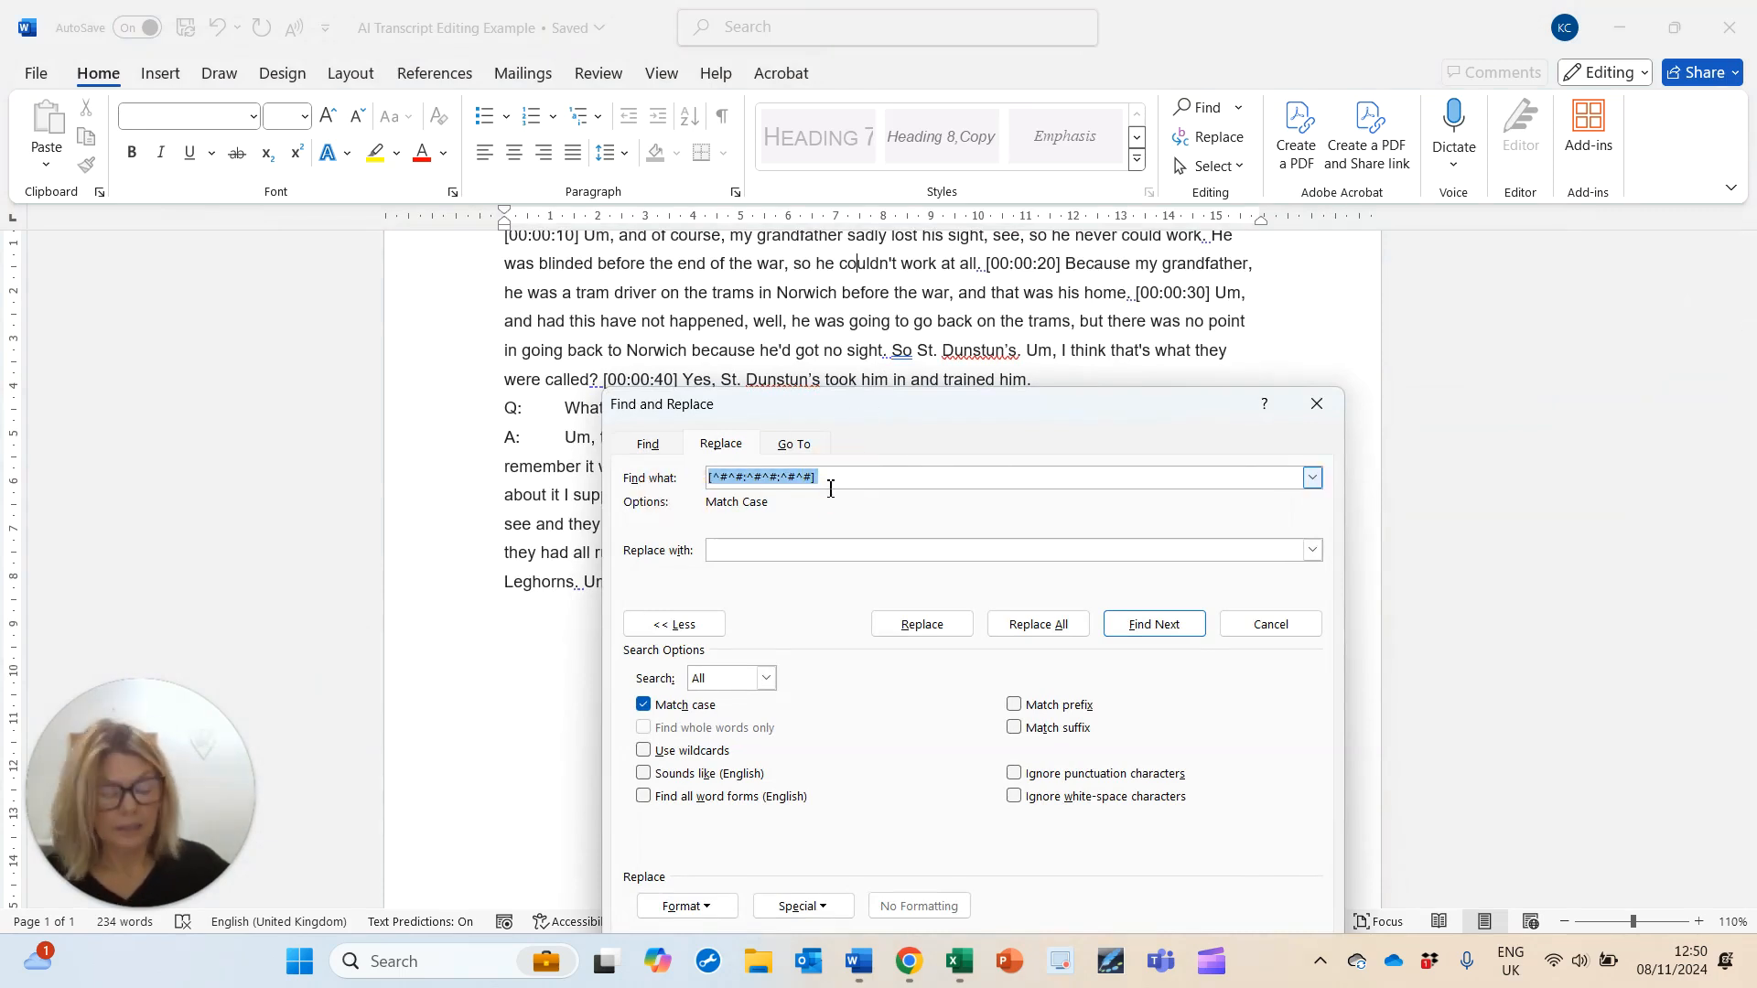
pyautogui.press('BackSpace')
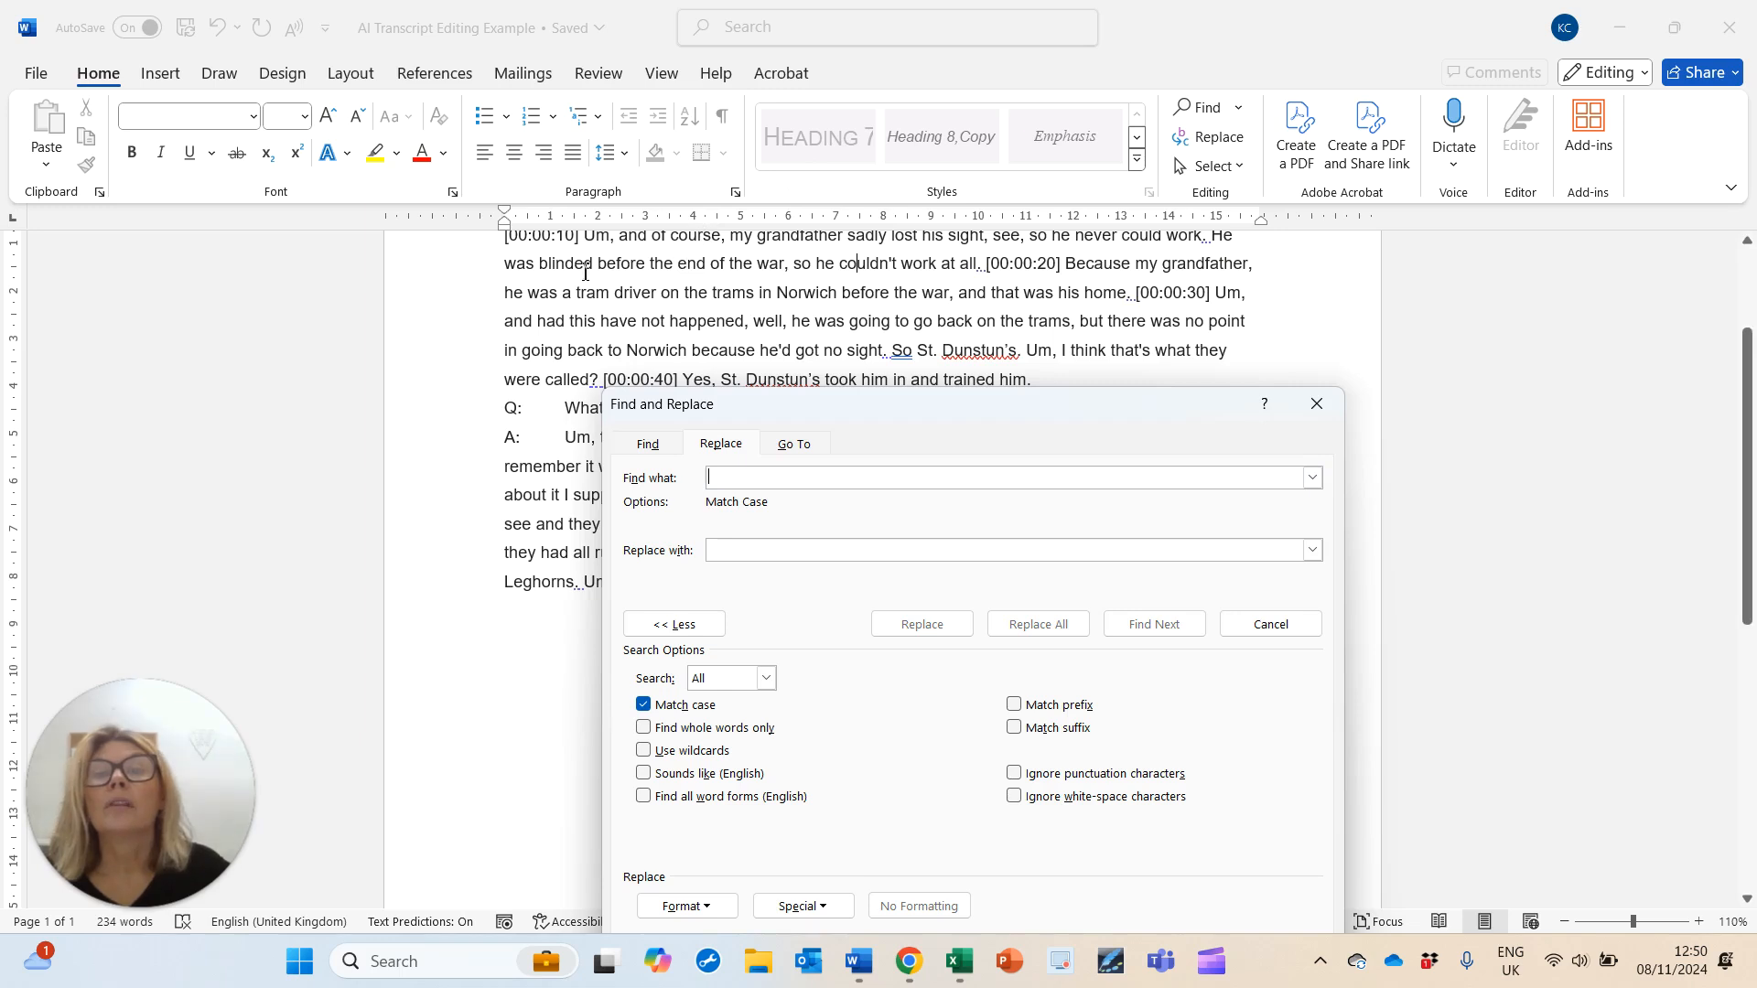
pyautogui.scroll(1, 597, 300)
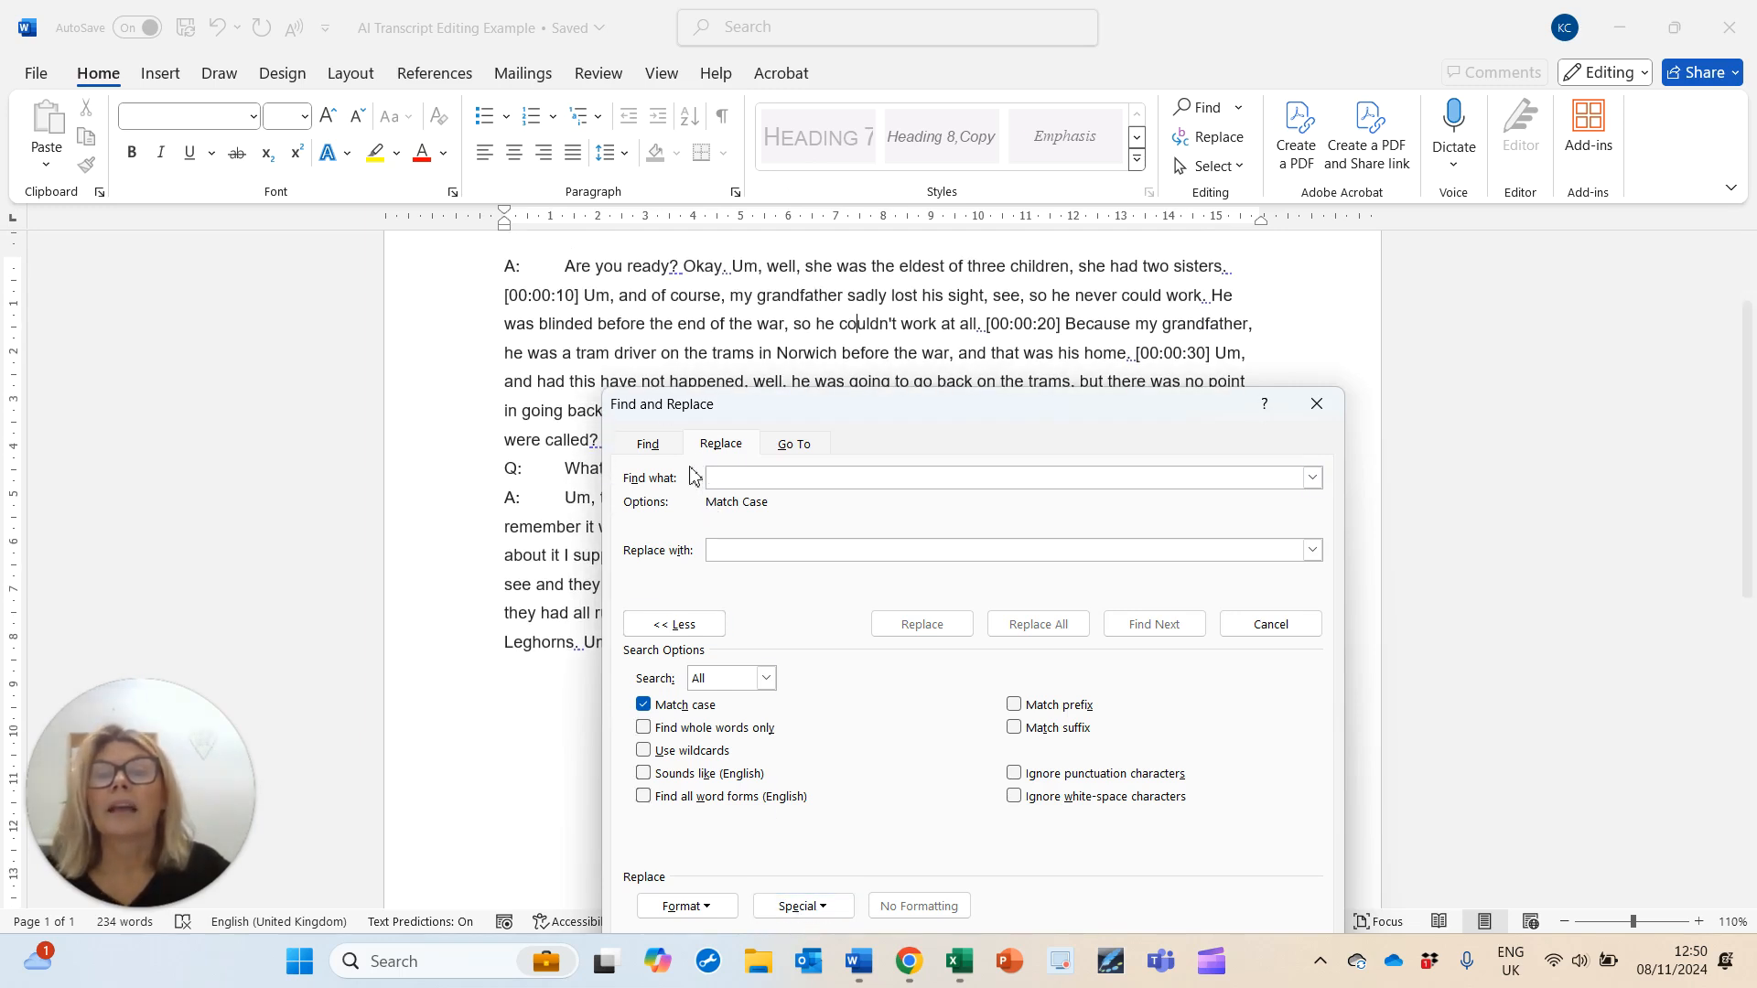
pyautogui.click(558, 295)
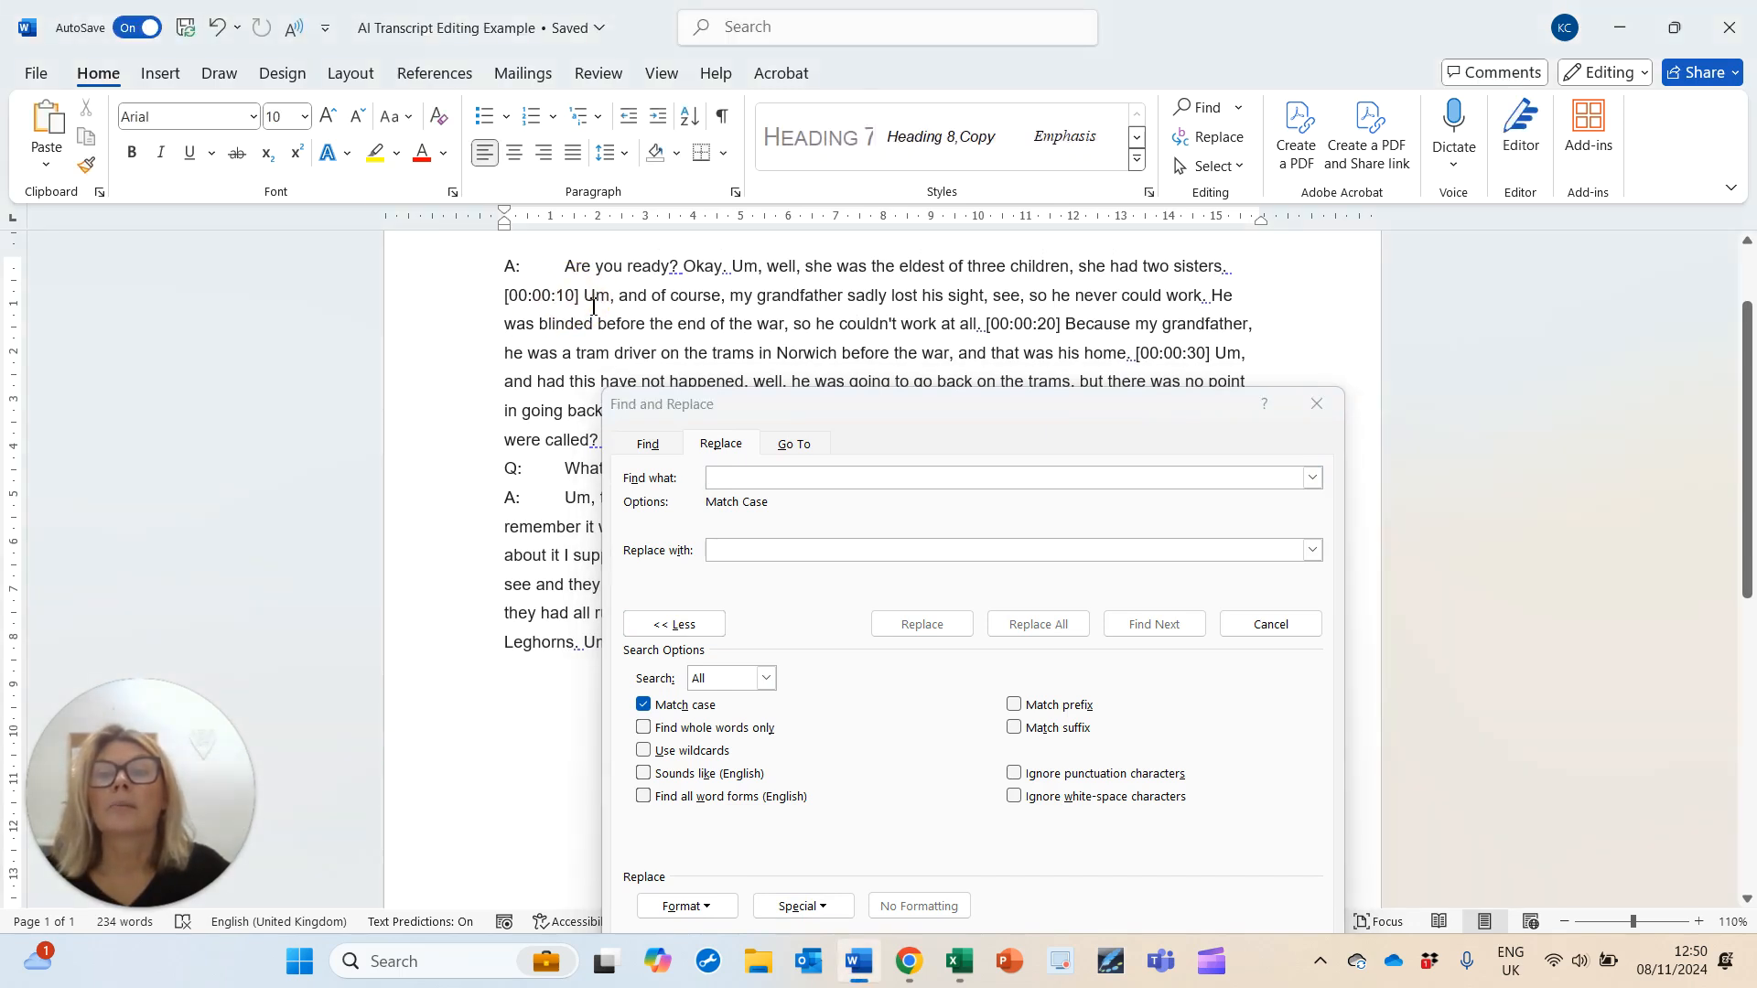
# Step: Begin the search pattern with an opening square bracket, two Any Digit codes and a colon: "[^#^#:"
pyautogui.click(745, 477)
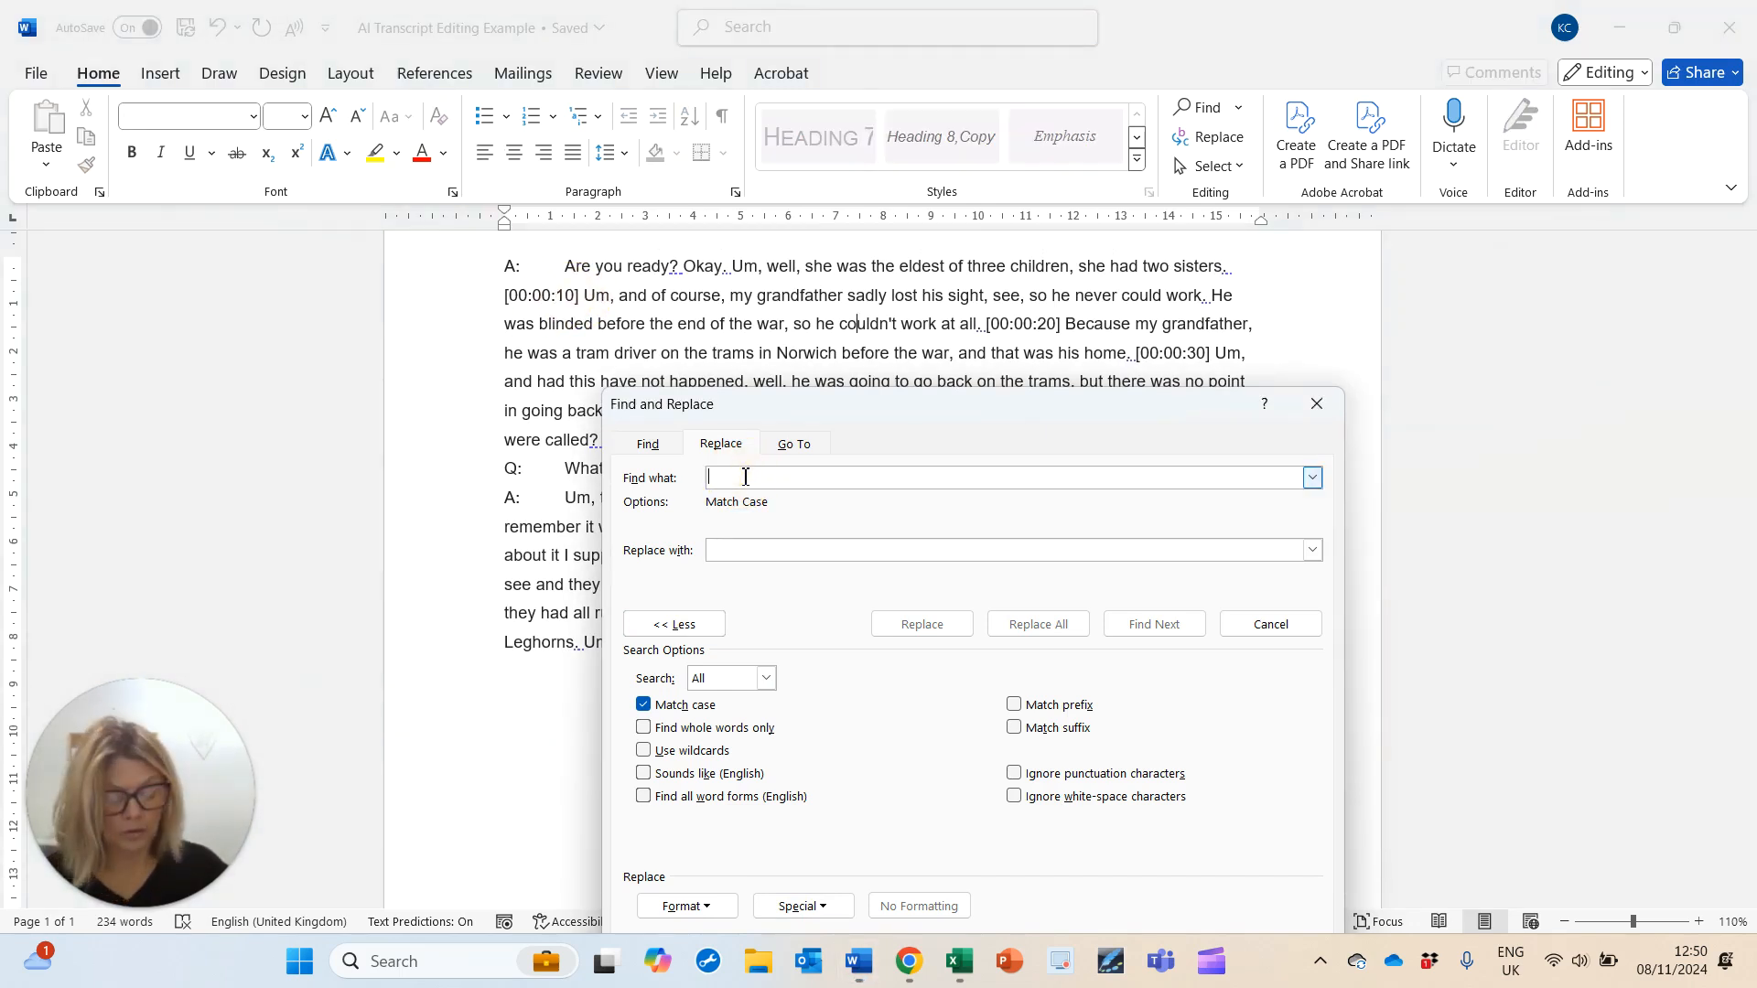
pyautogui.write('[')
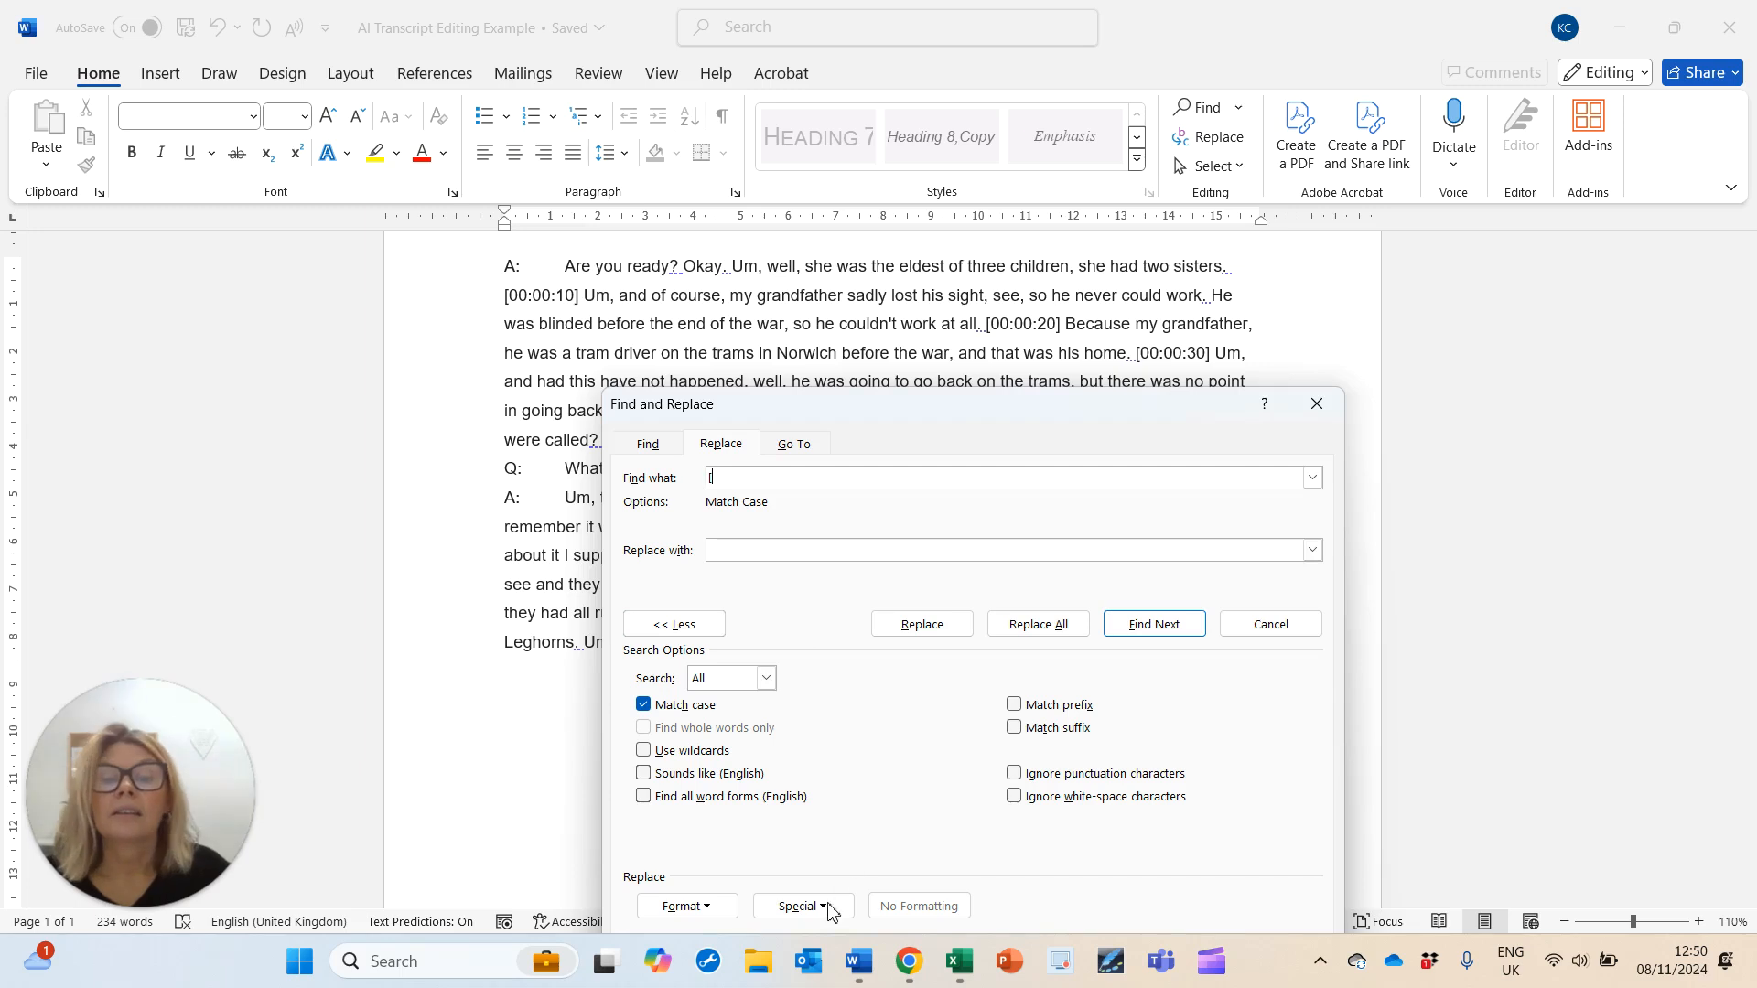
pyautogui.click(803, 906)
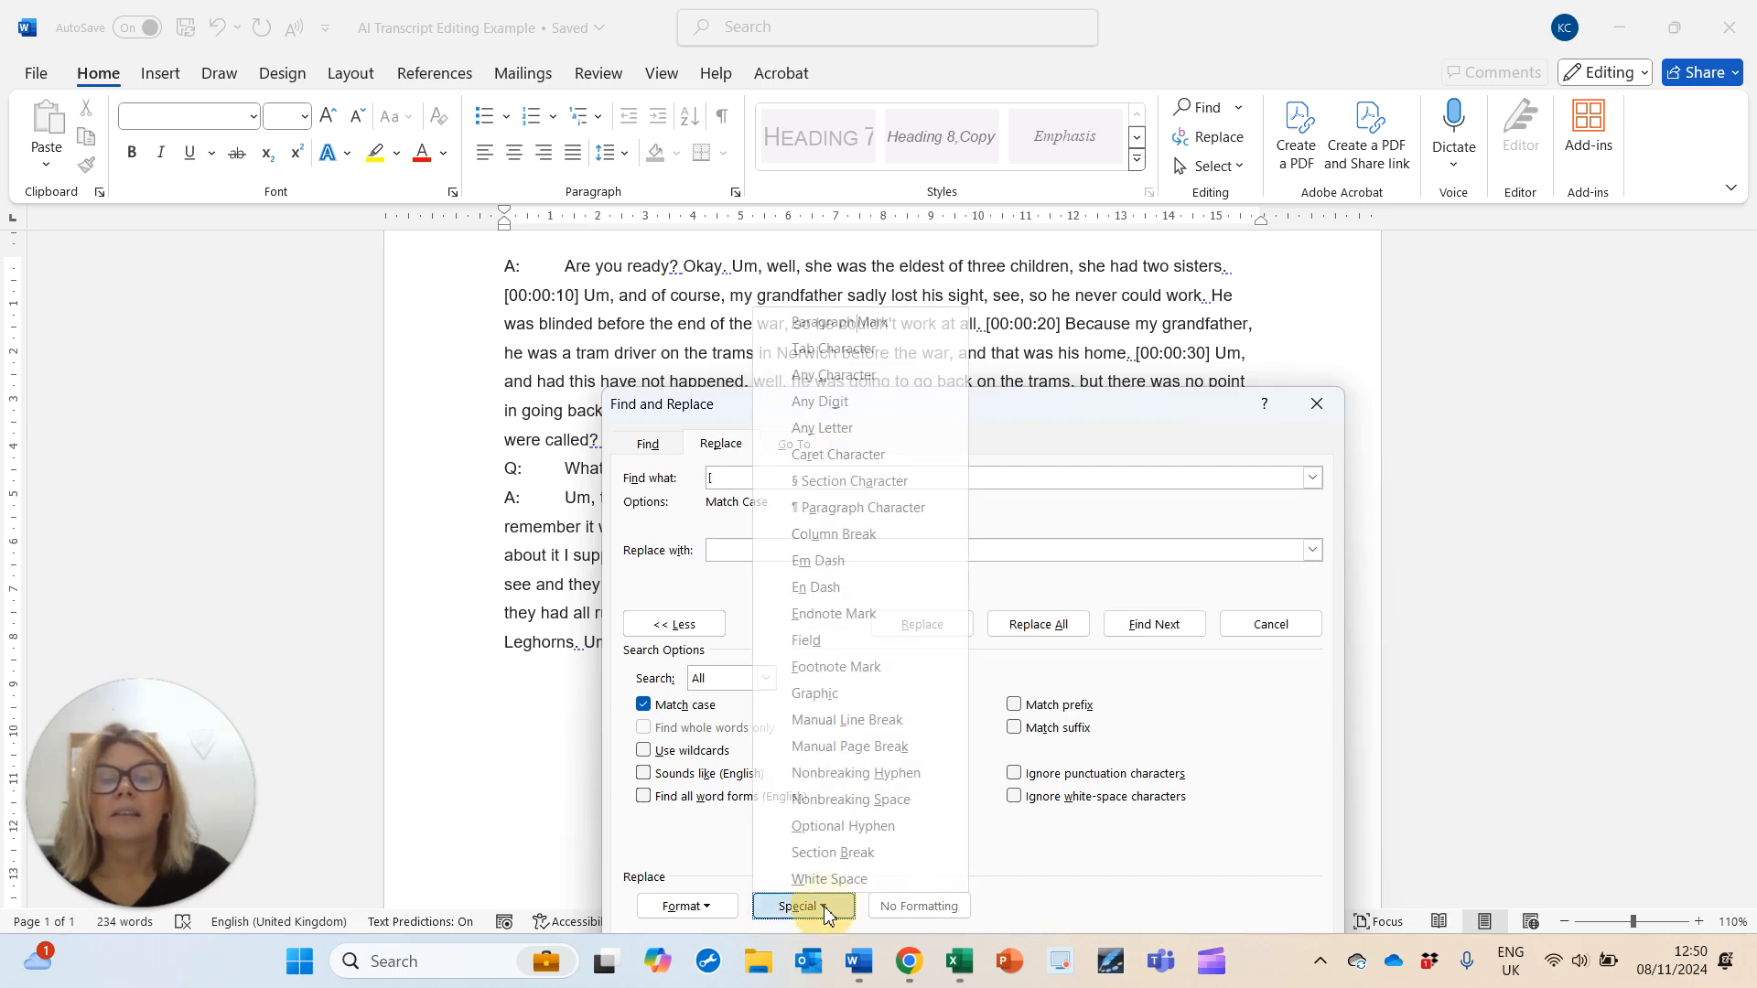
pyautogui.click(834, 402)
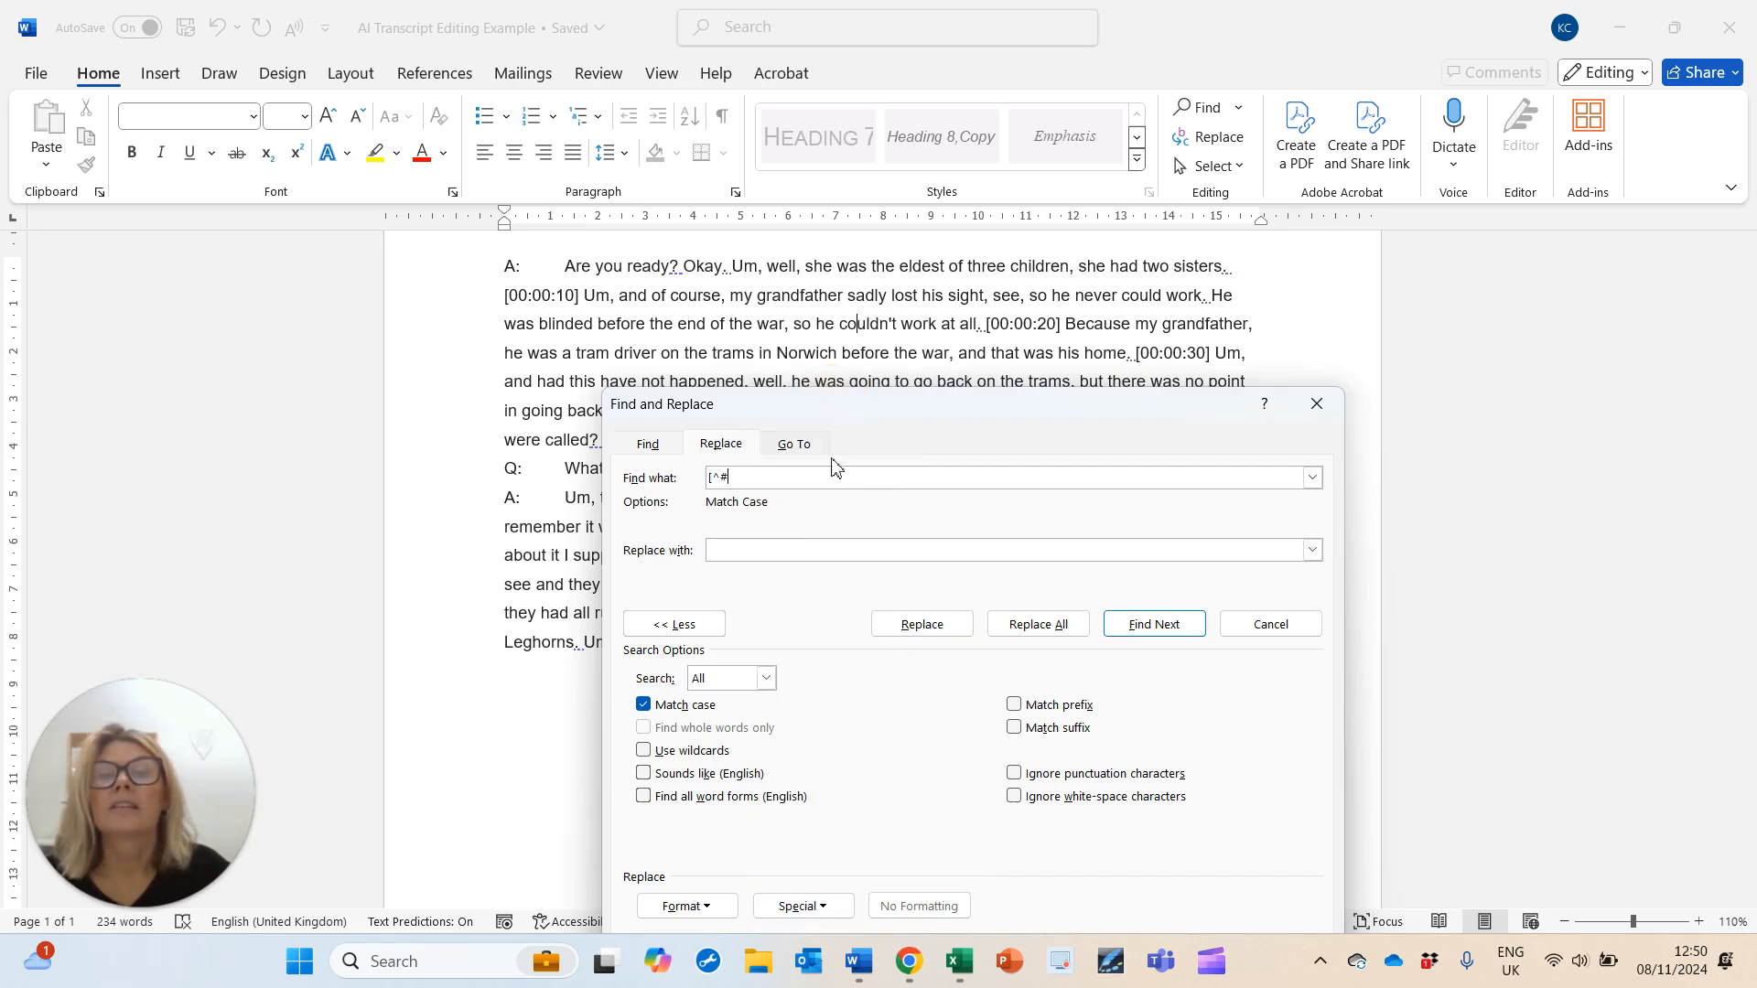
pyautogui.click(831, 910)
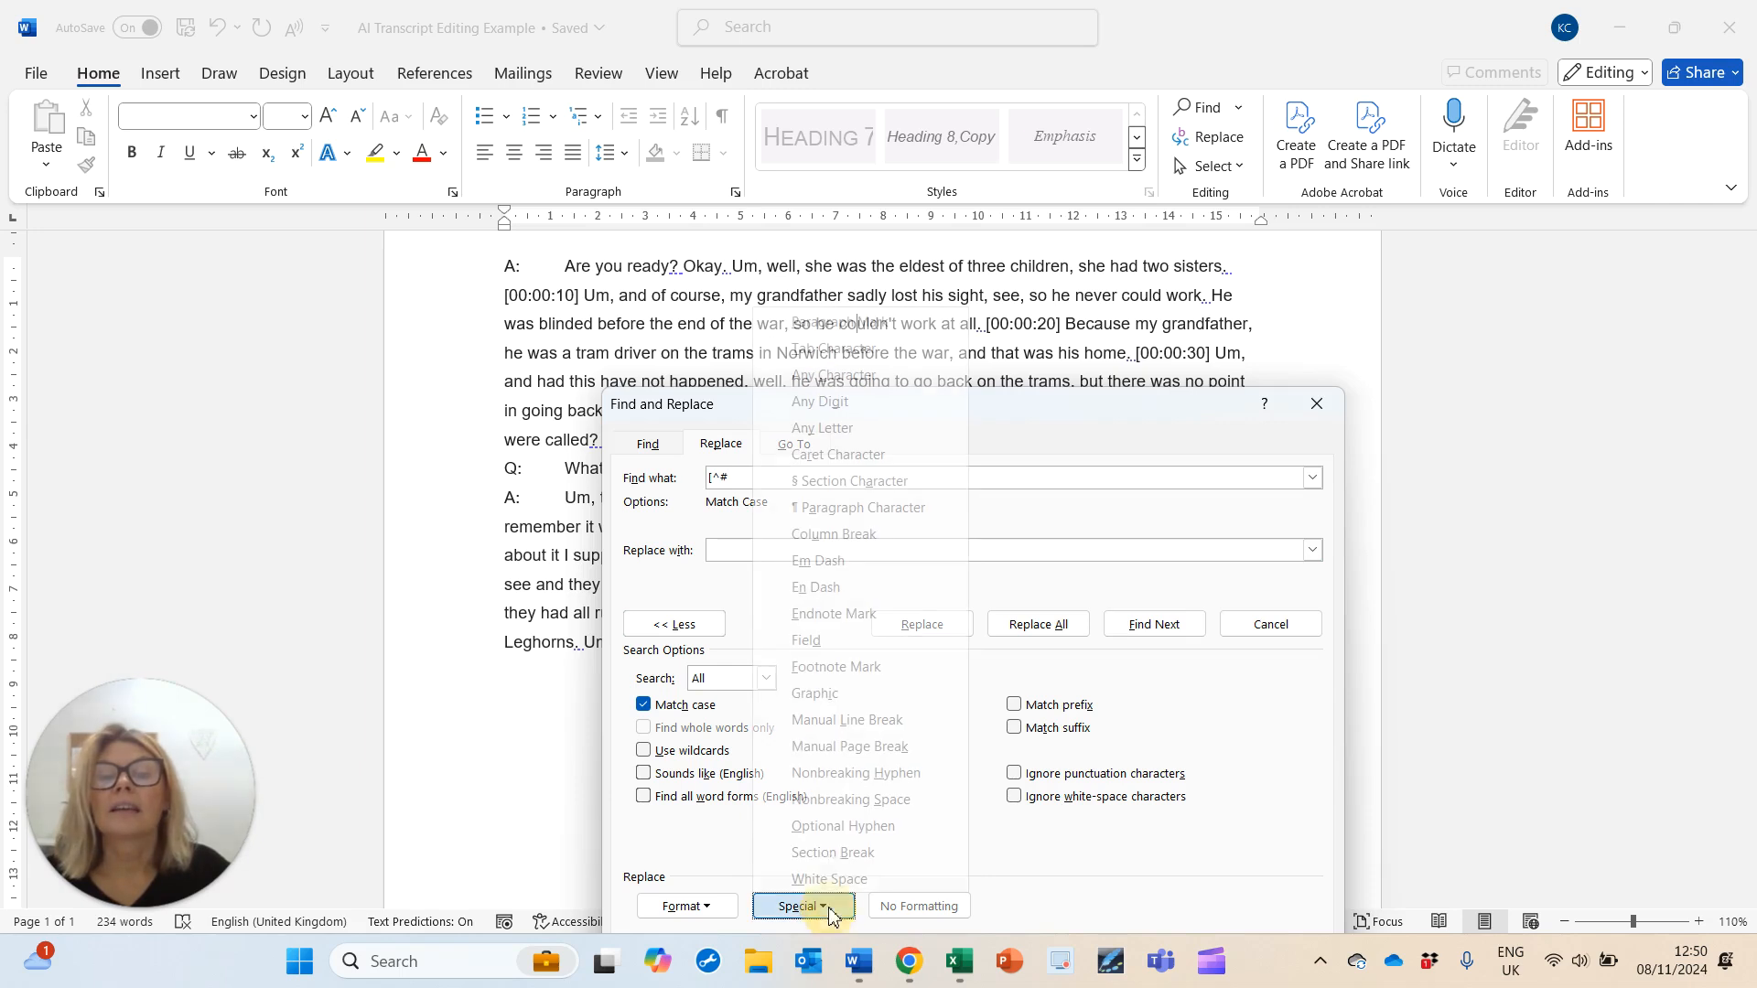
pyautogui.click(817, 403)
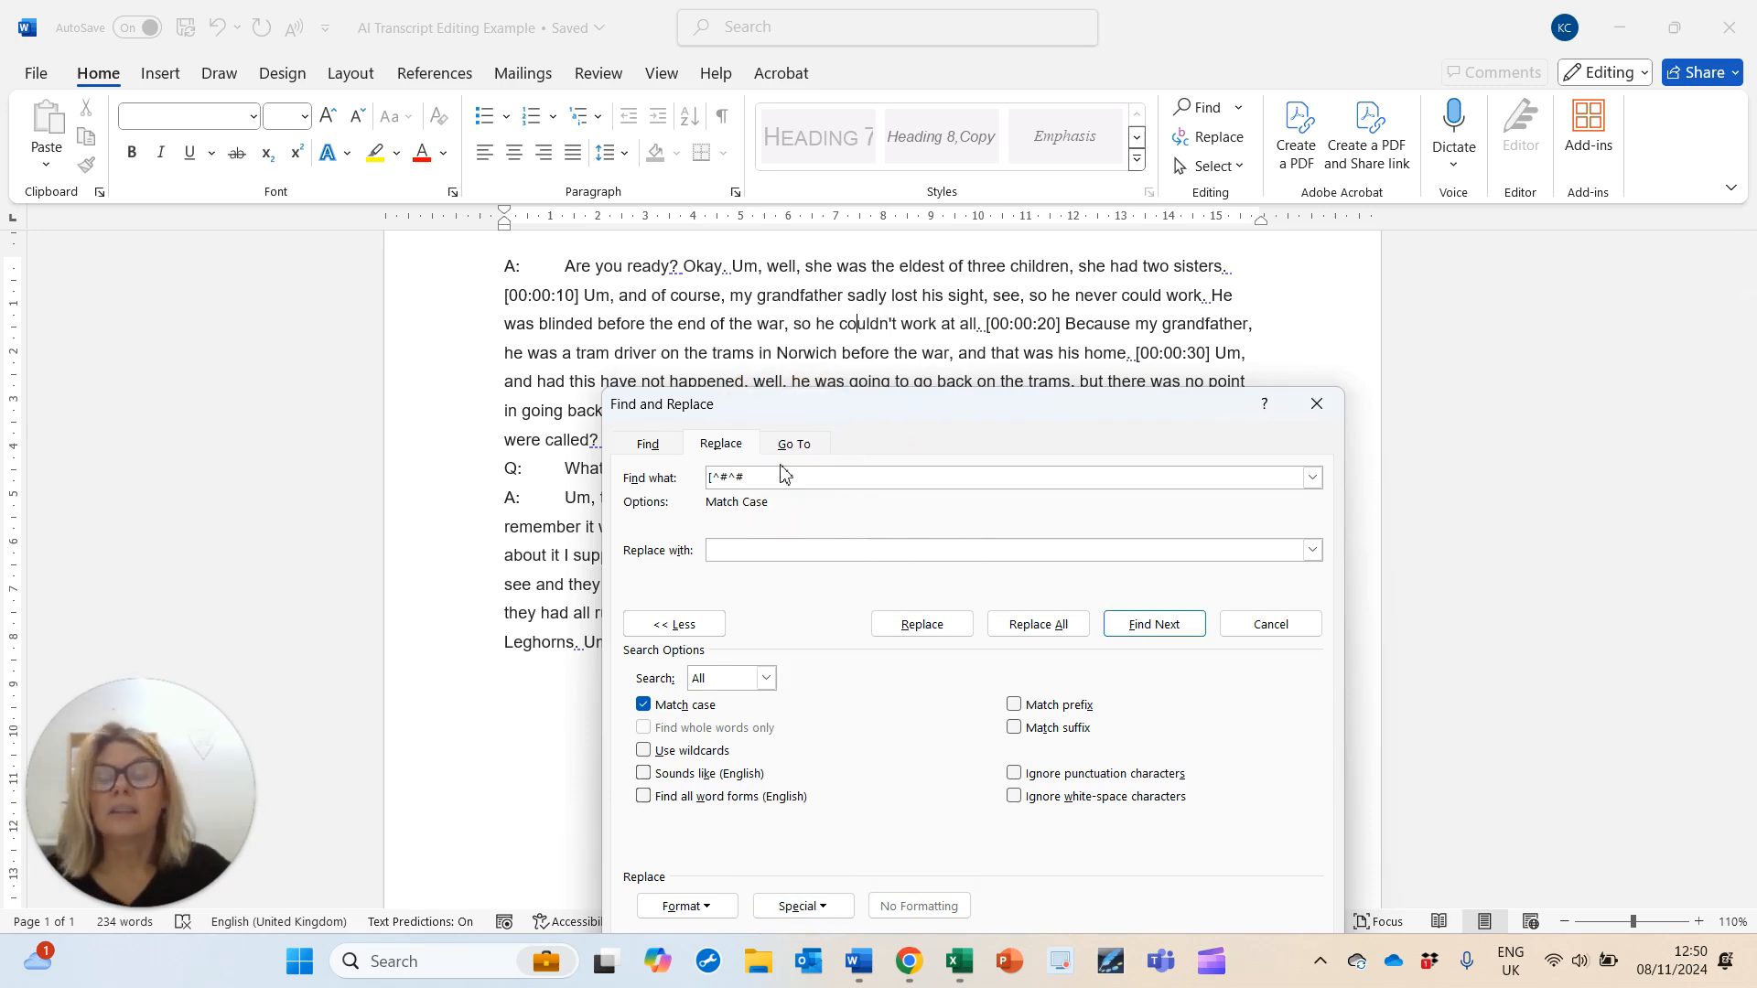
pyautogui.write(':')
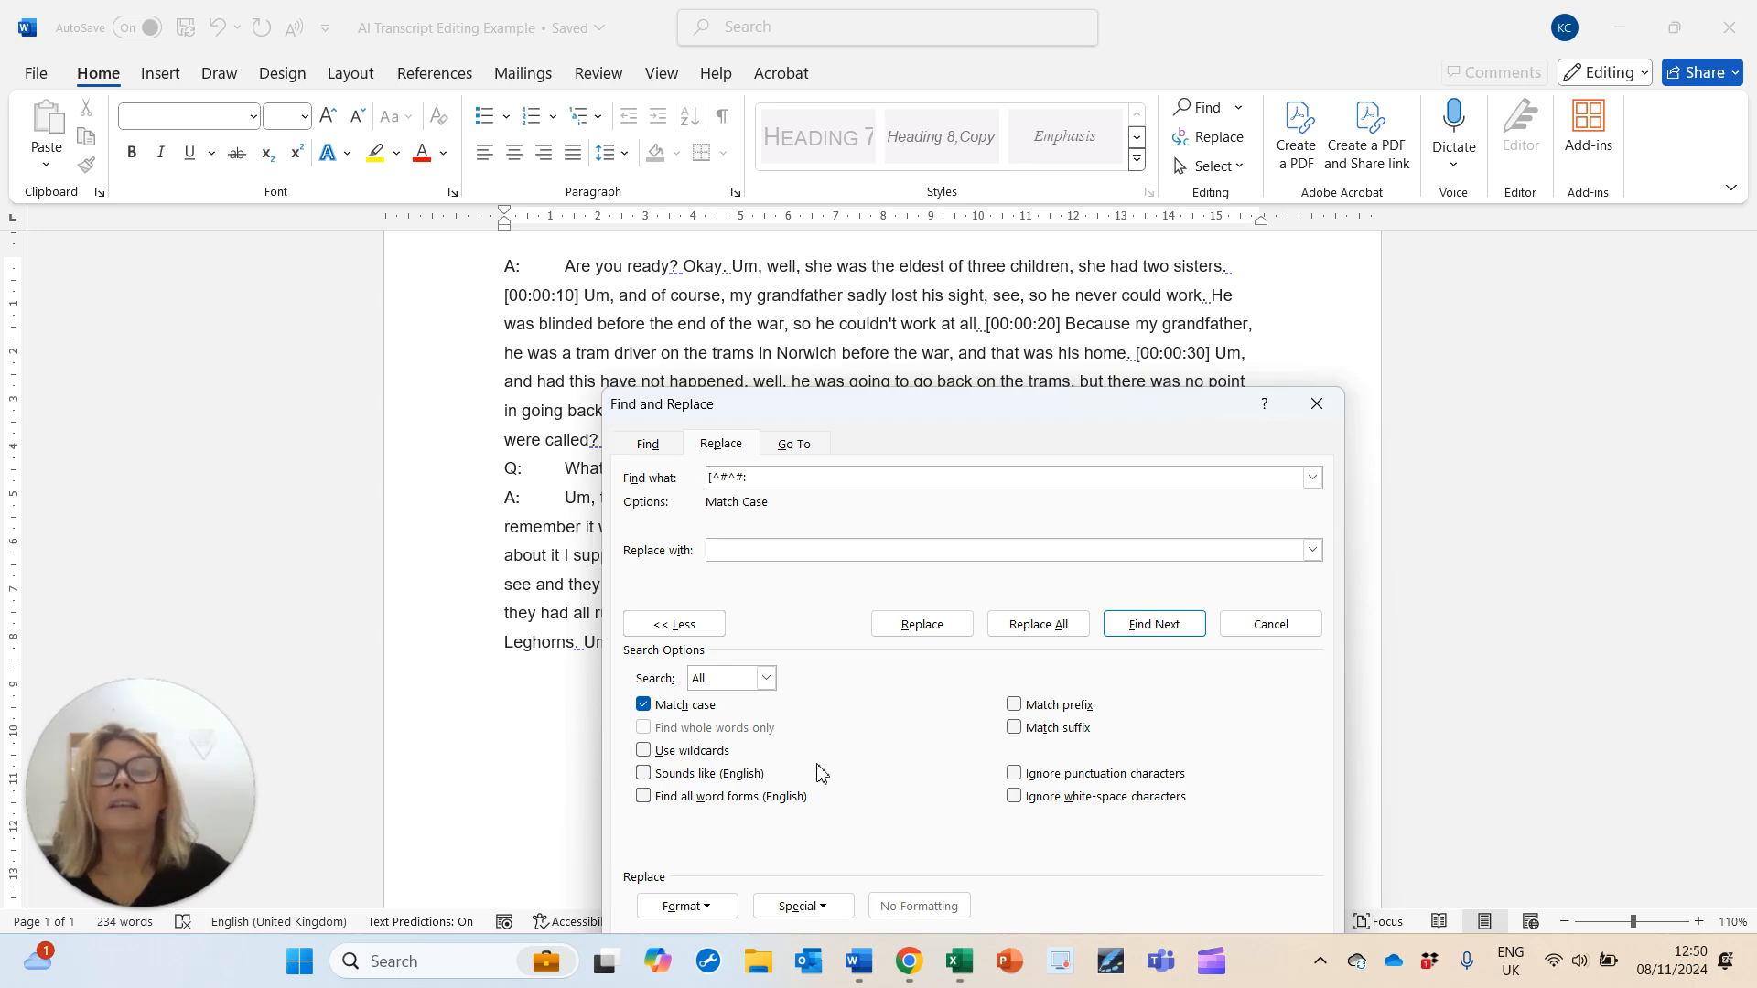
# Step: Extend the search pattern with a second pair of Any Digit codes and a colon, making "[^#^#:^#^#:"
pyautogui.click(839, 906)
pyautogui.click(834, 427)
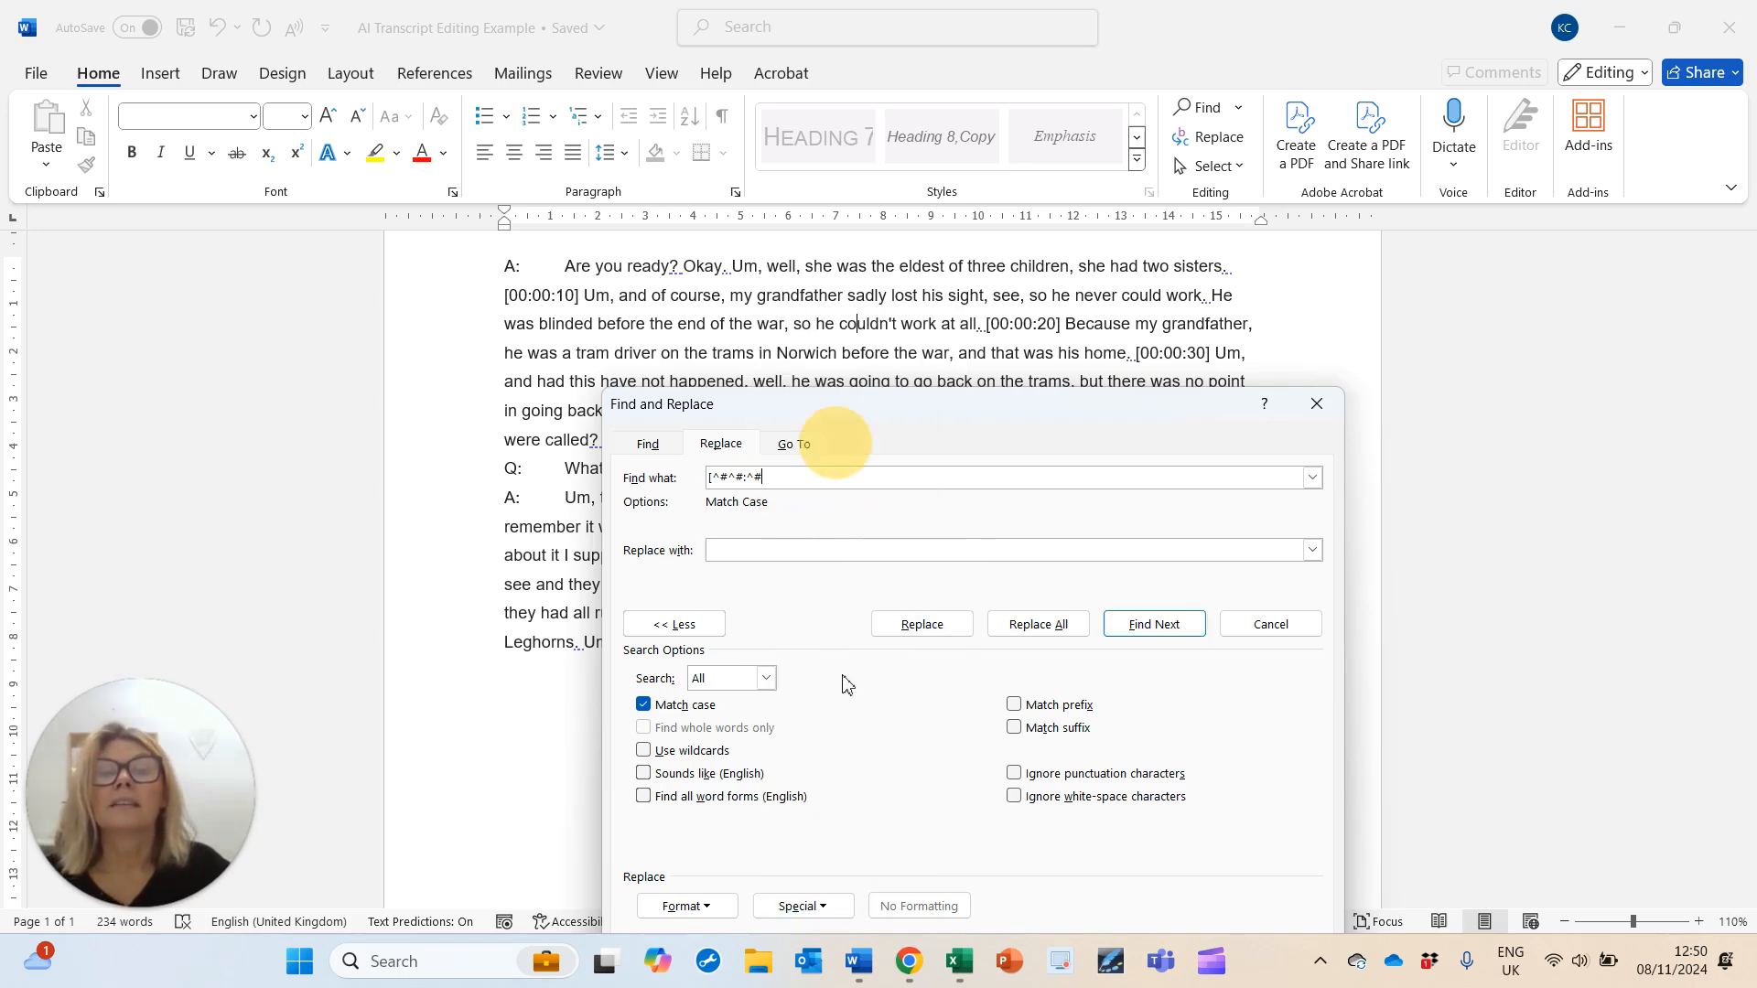
pyautogui.click(839, 906)
pyautogui.click(835, 403)
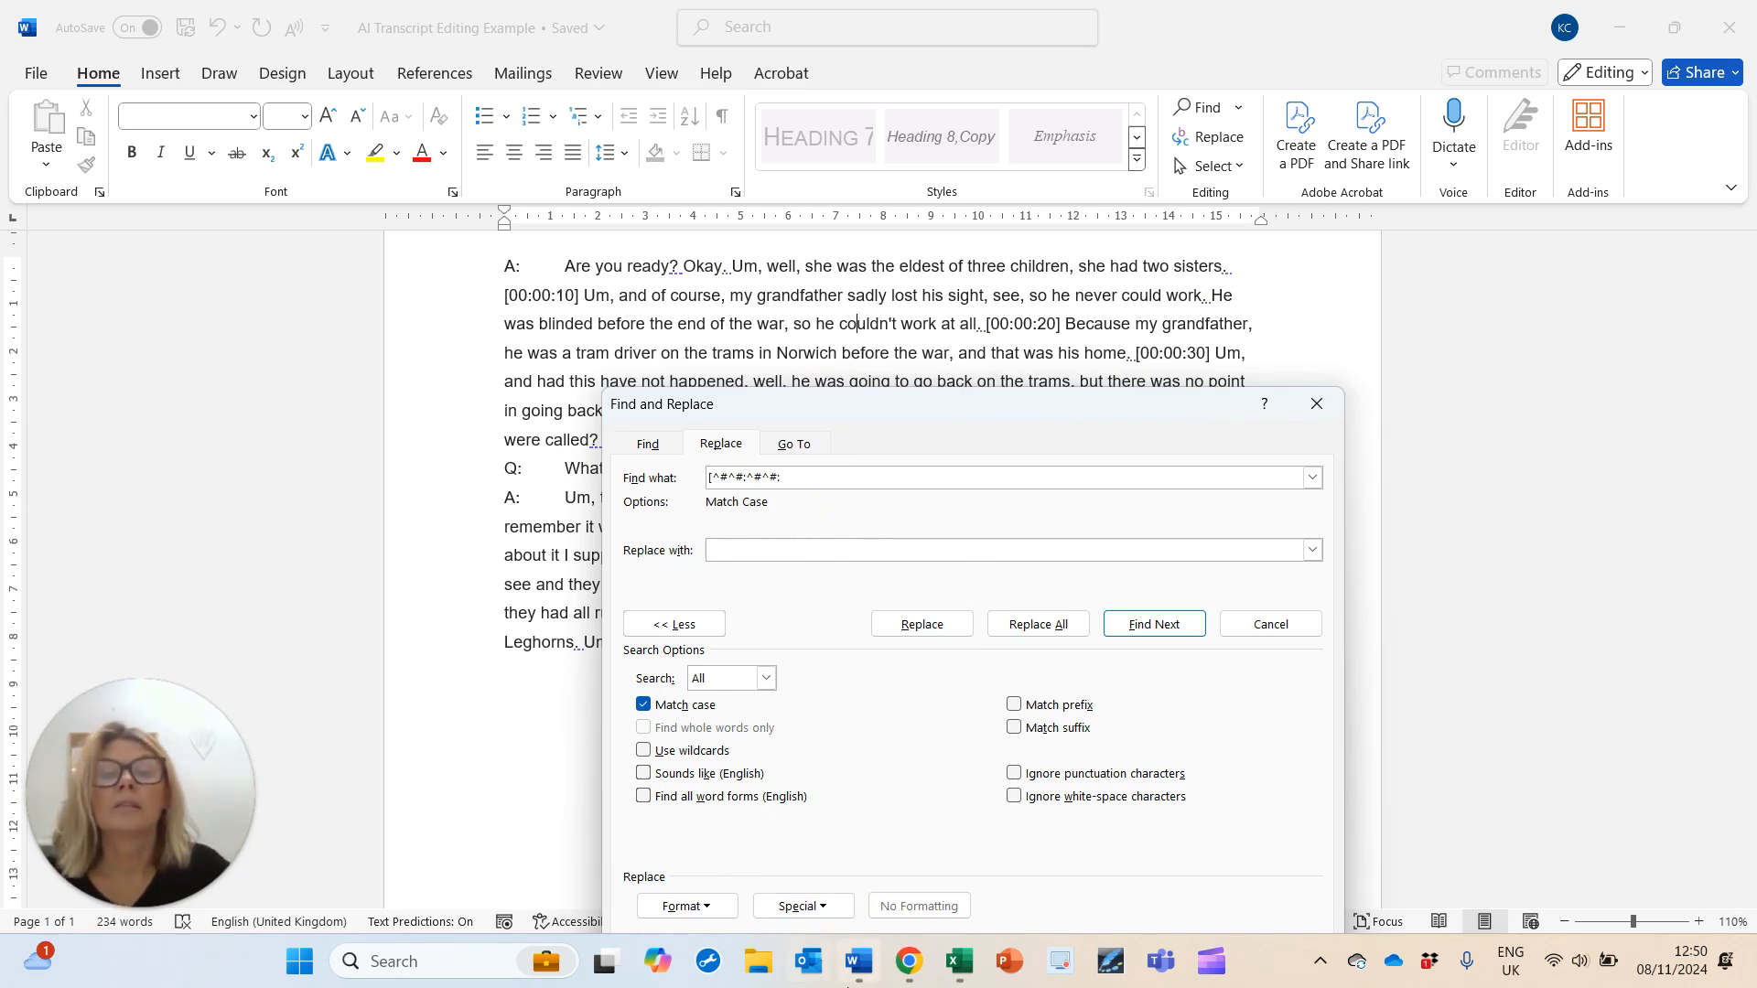
# Step: Complete the search pattern as "[^#^#:^#^#:^#^#]" with two more Any Digit codes and a closing square bracket
pyautogui.click(840, 906)
pyautogui.click(821, 402)
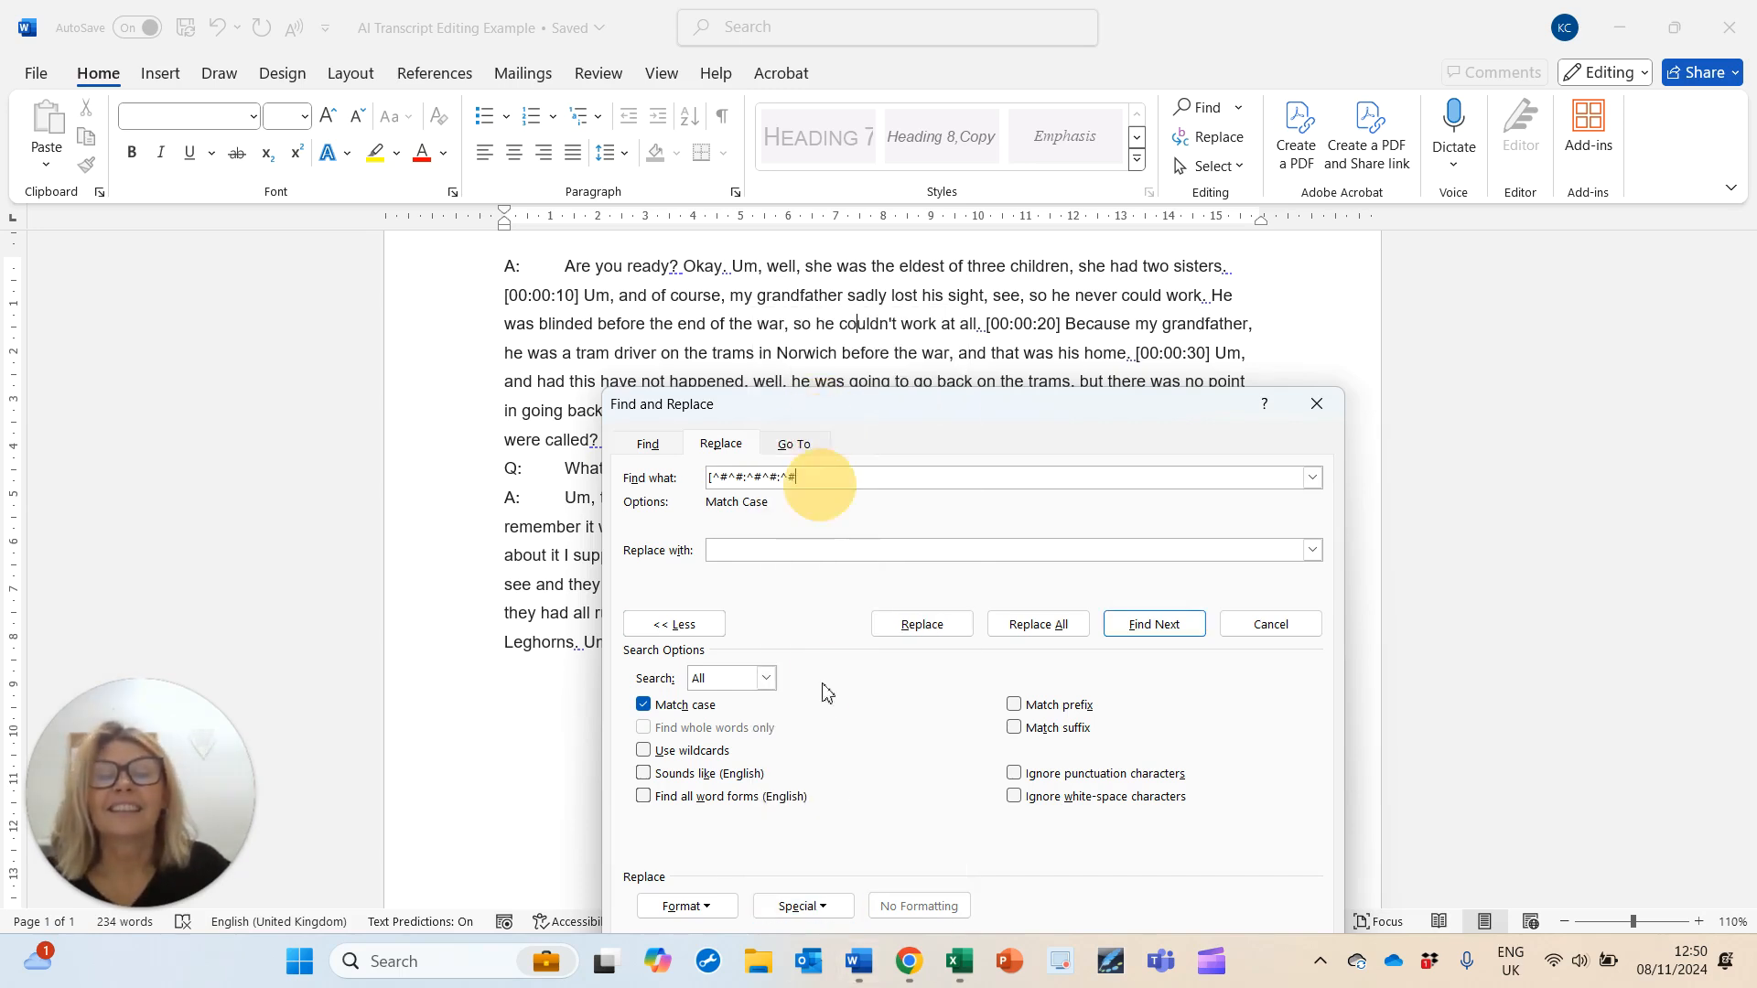
pyautogui.click(824, 902)
pyautogui.click(824, 402)
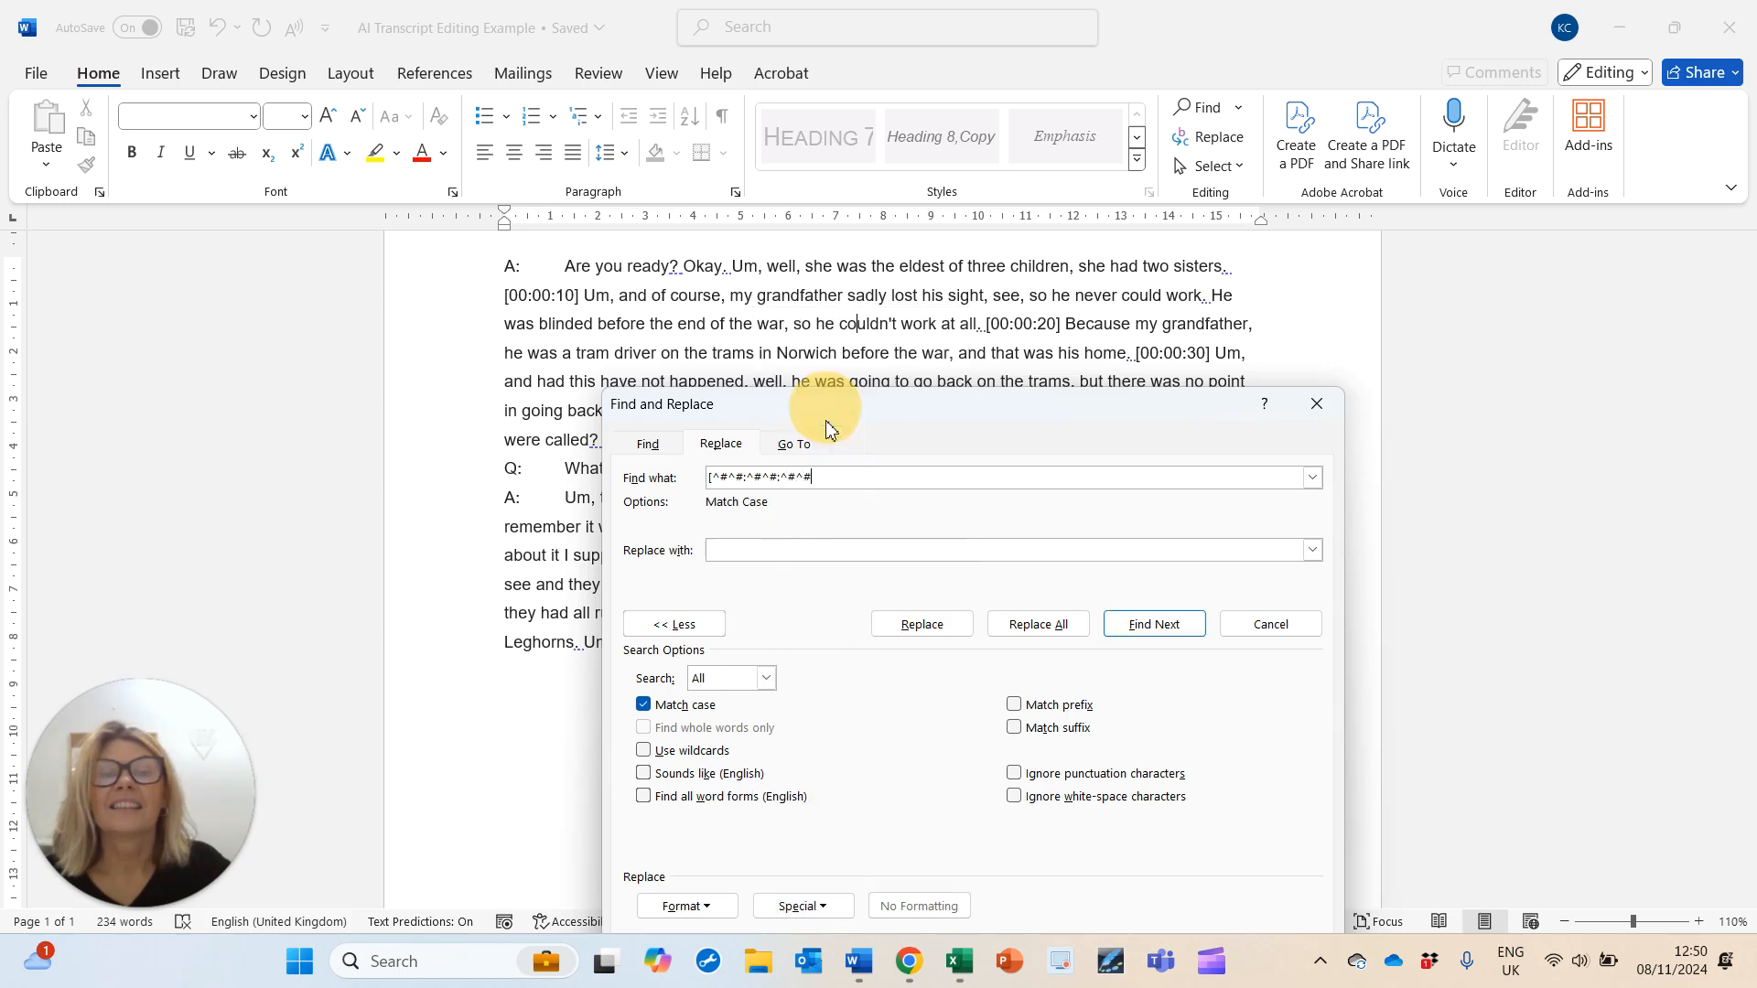
pyautogui.write(']')
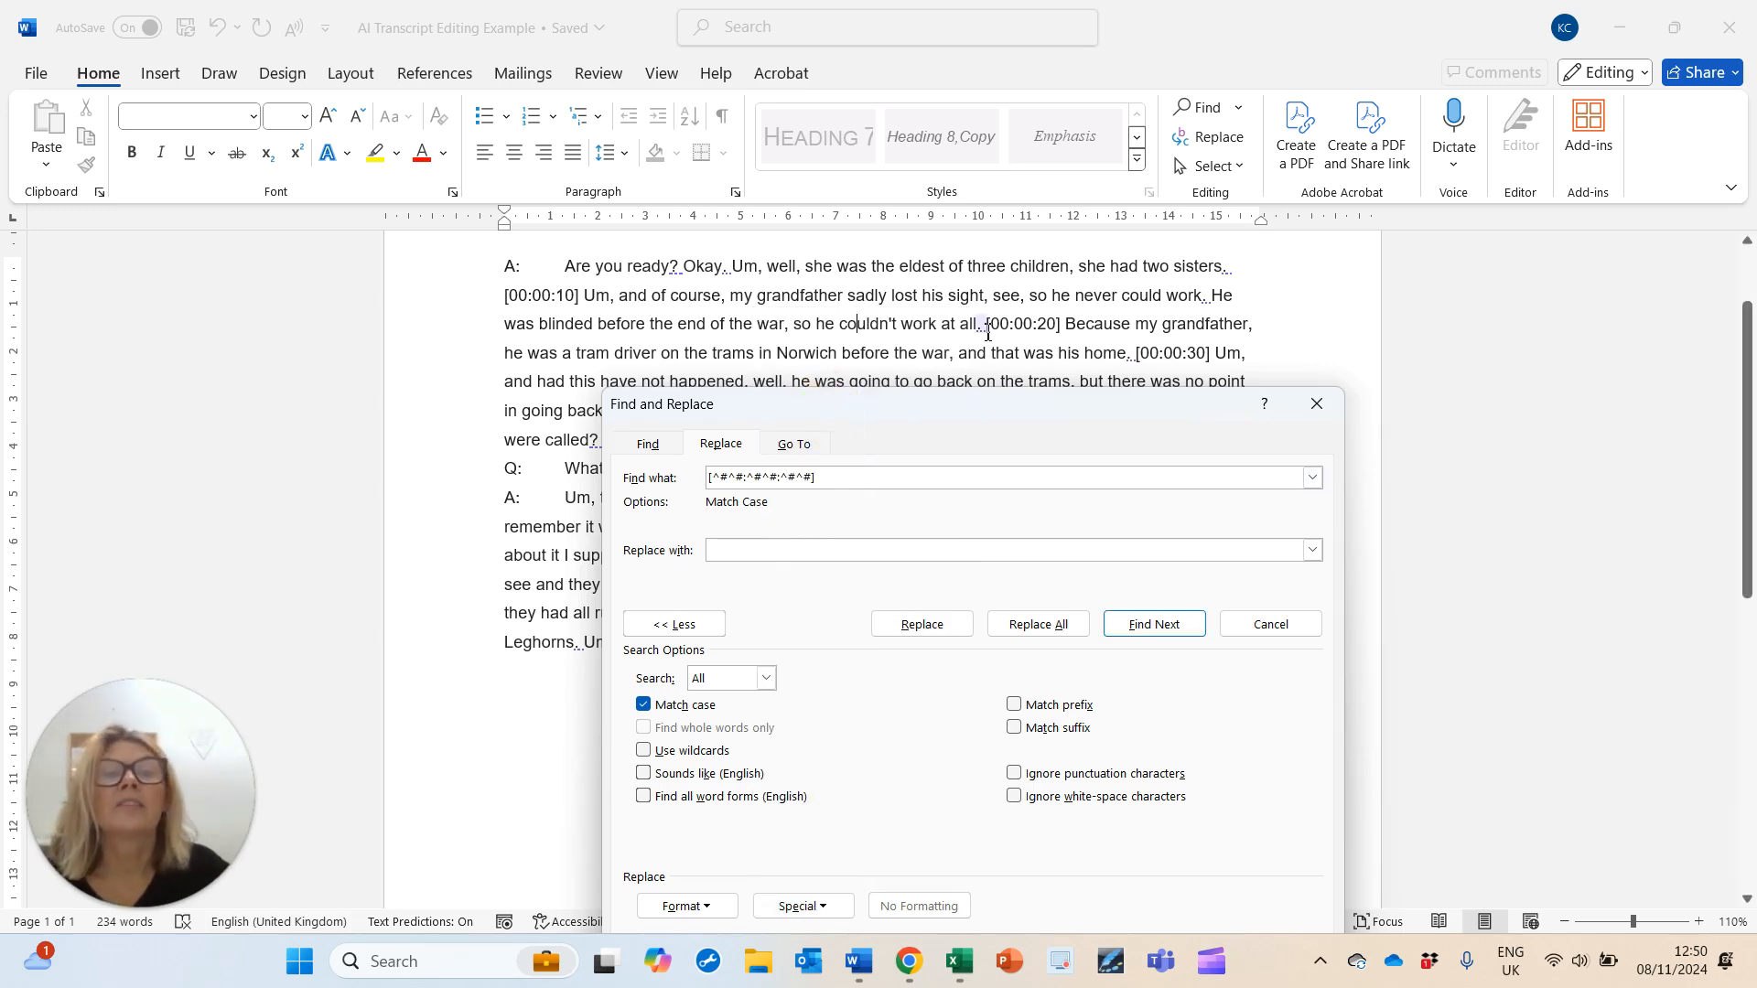
# Step: Replace all timestamps matching the pattern with nothing, leaving the replacement text empty, and close Find and Replace
pyautogui.click(1029, 331)
pyautogui.click(1058, 331)
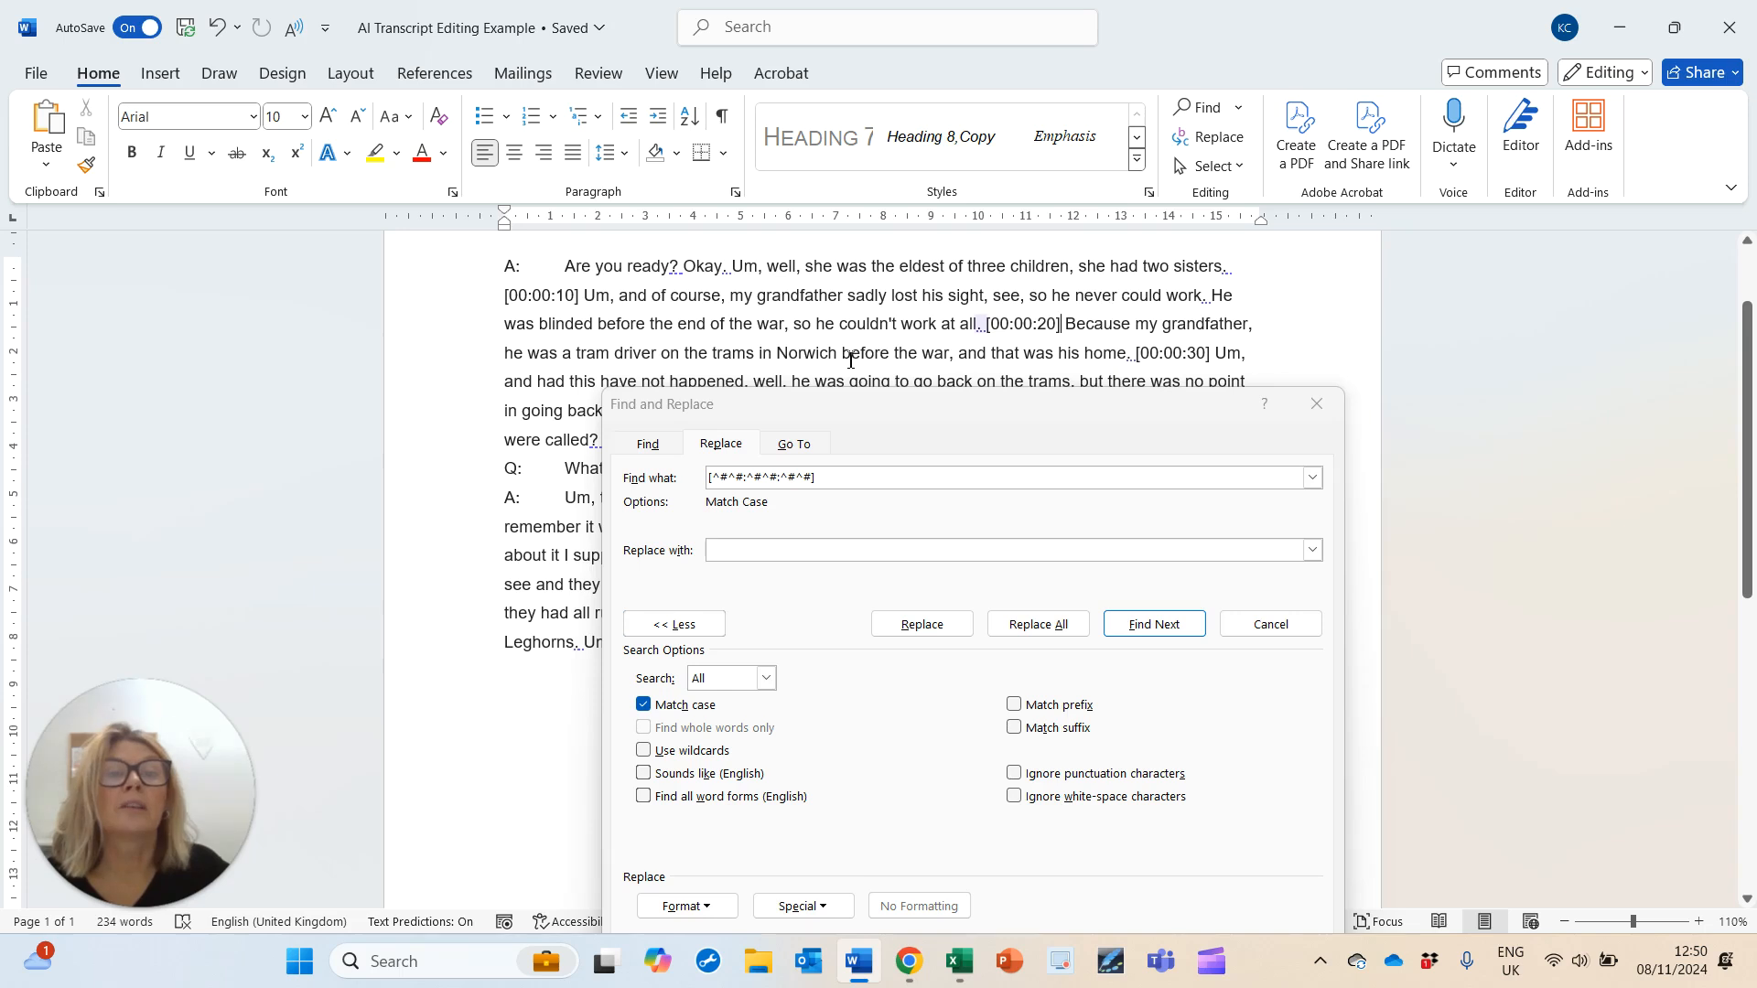
pyautogui.click(847, 477)
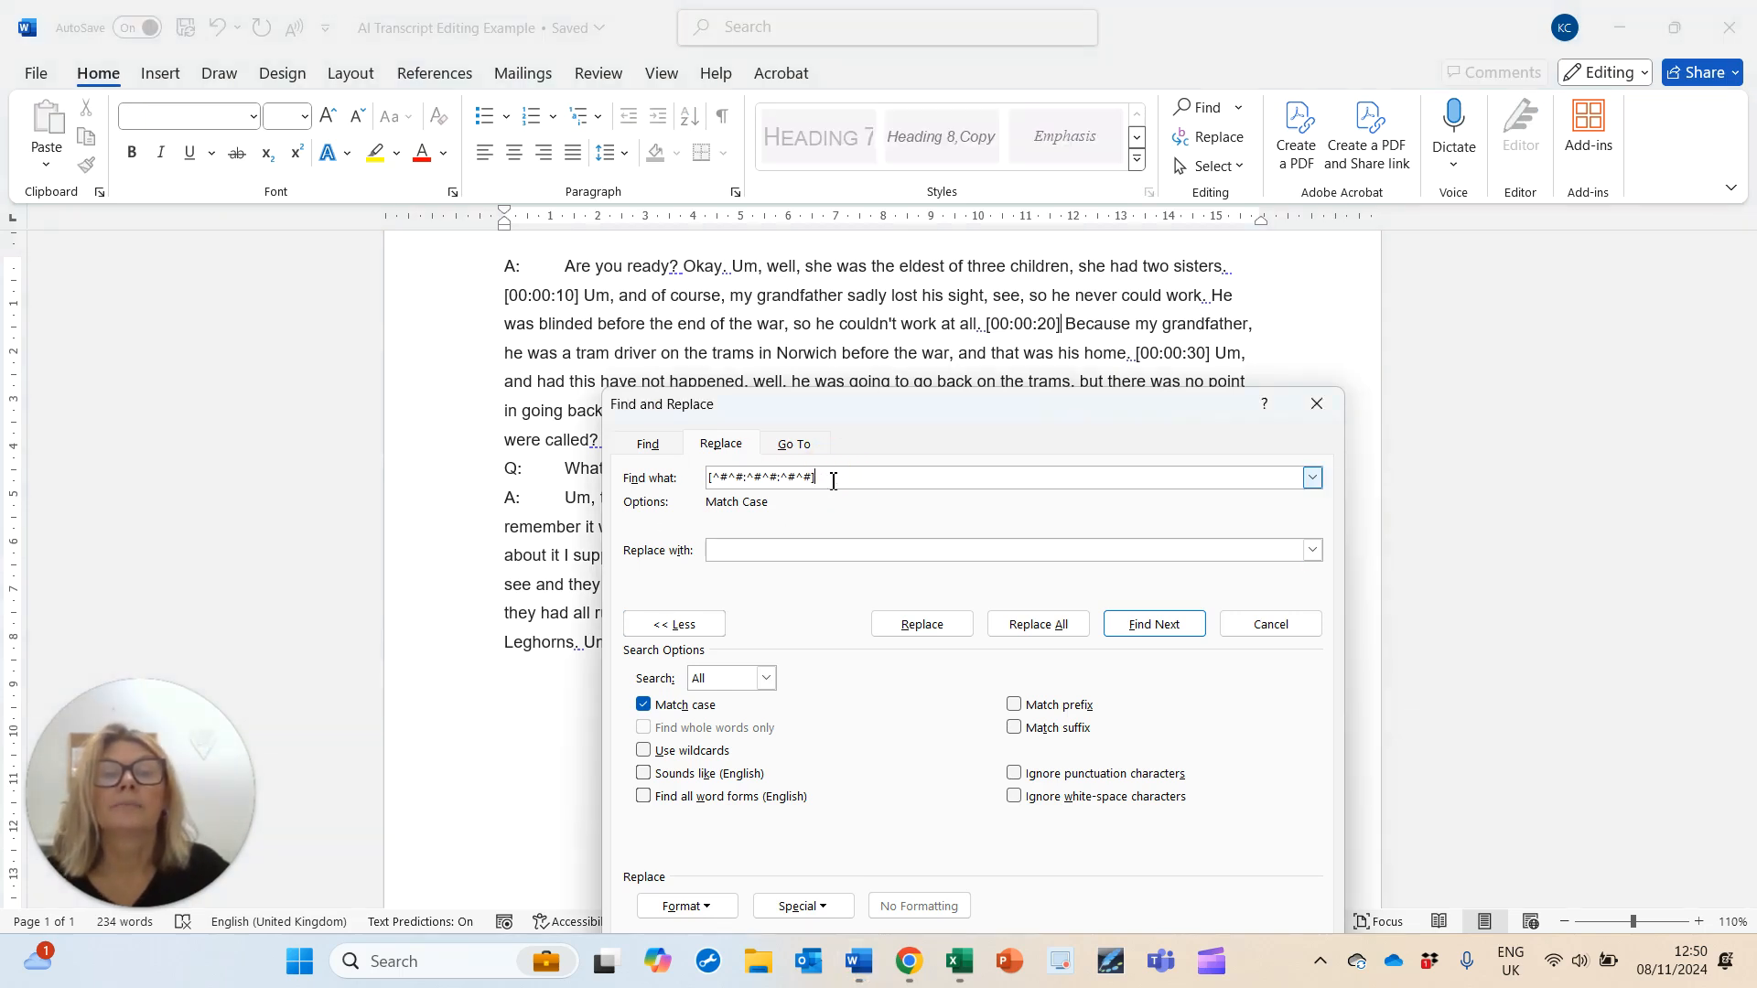
pyautogui.click(811, 550)
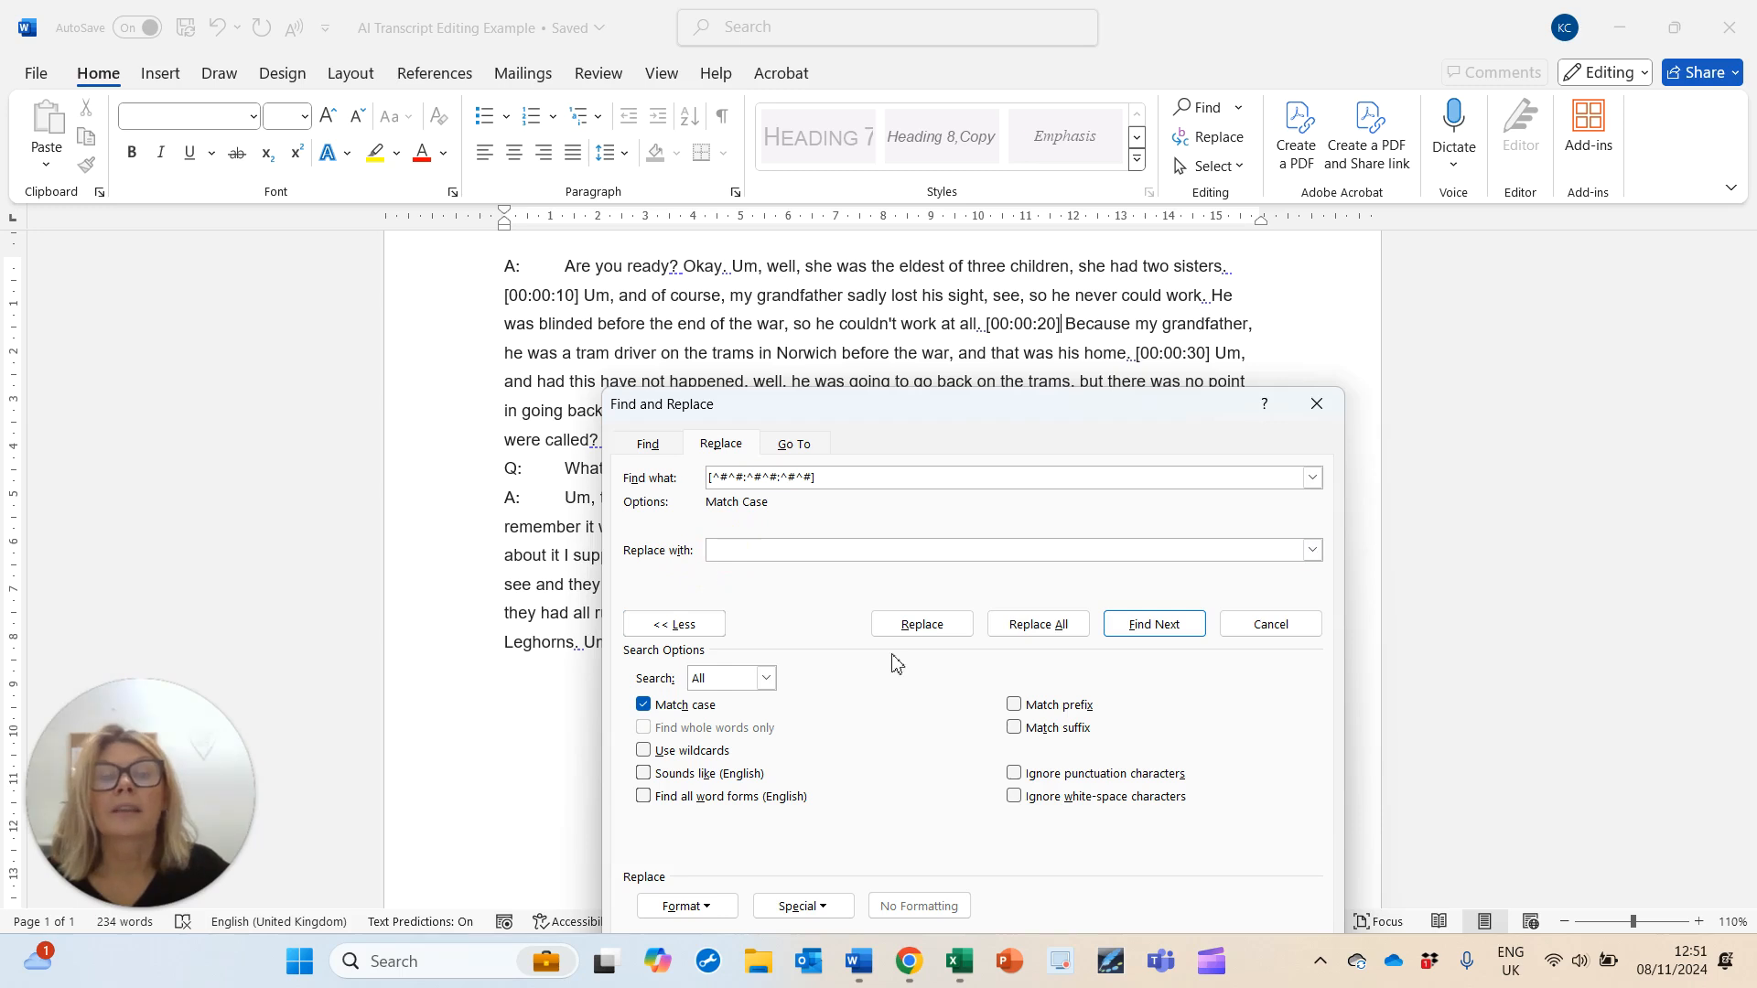
pyautogui.click(1026, 631)
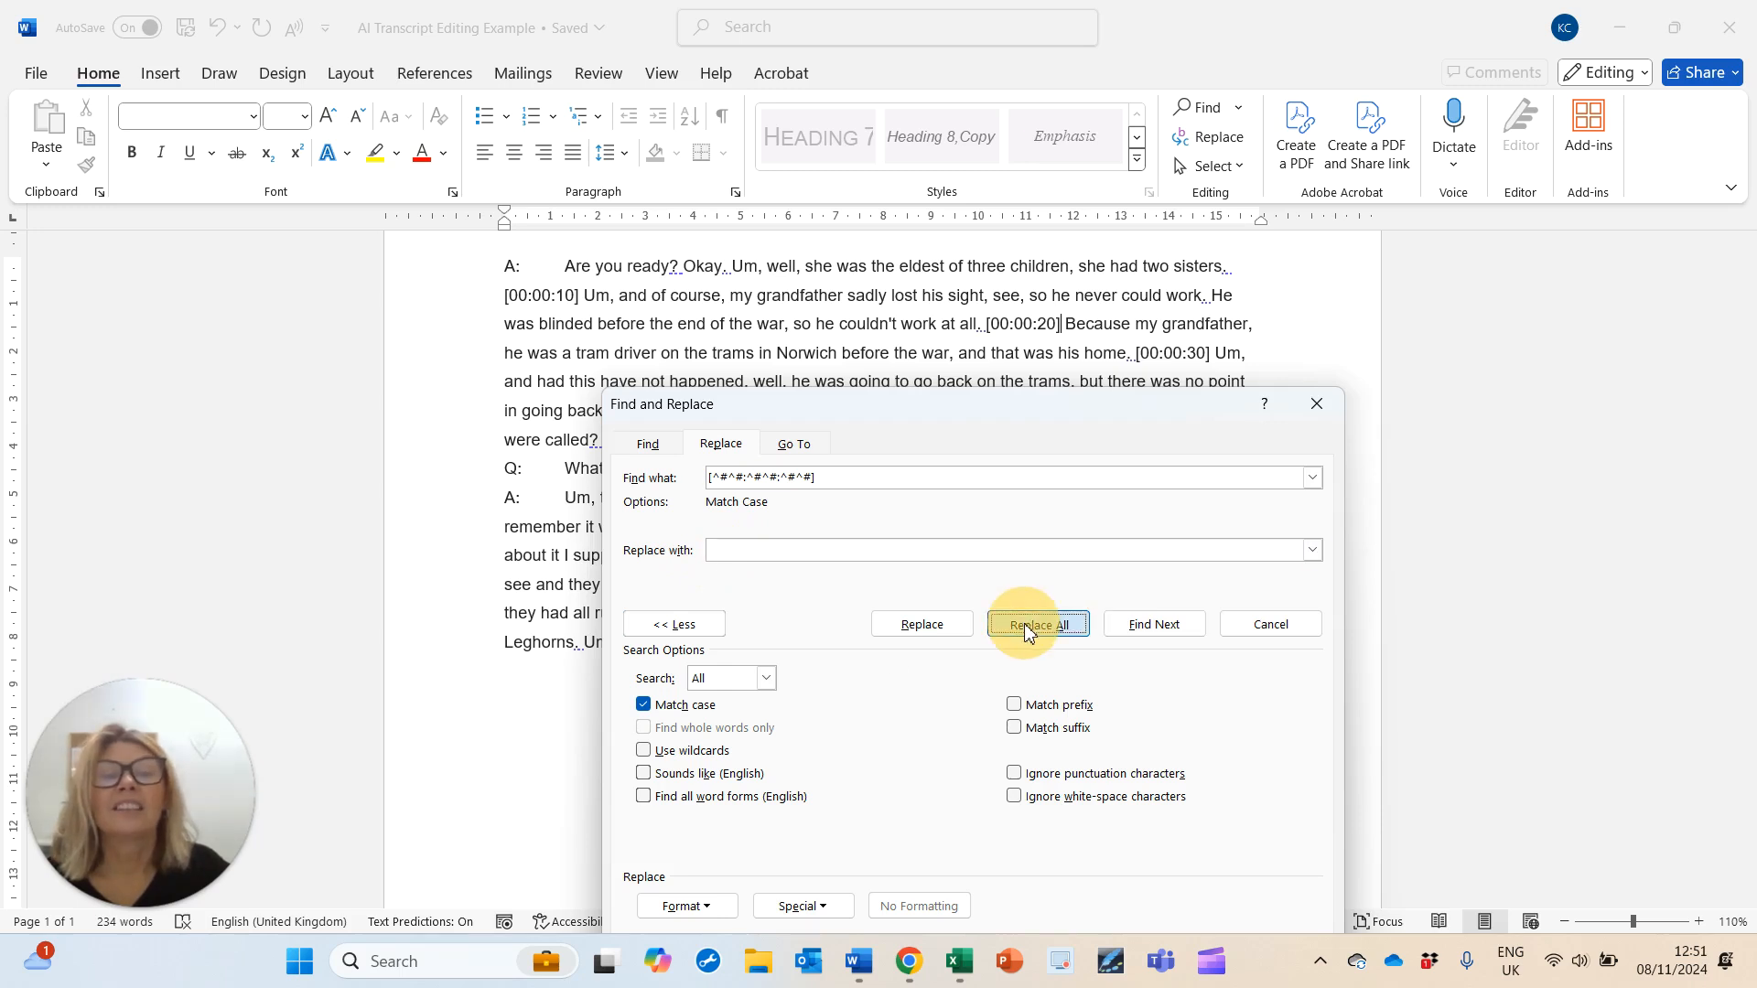
pyautogui.click(904, 544)
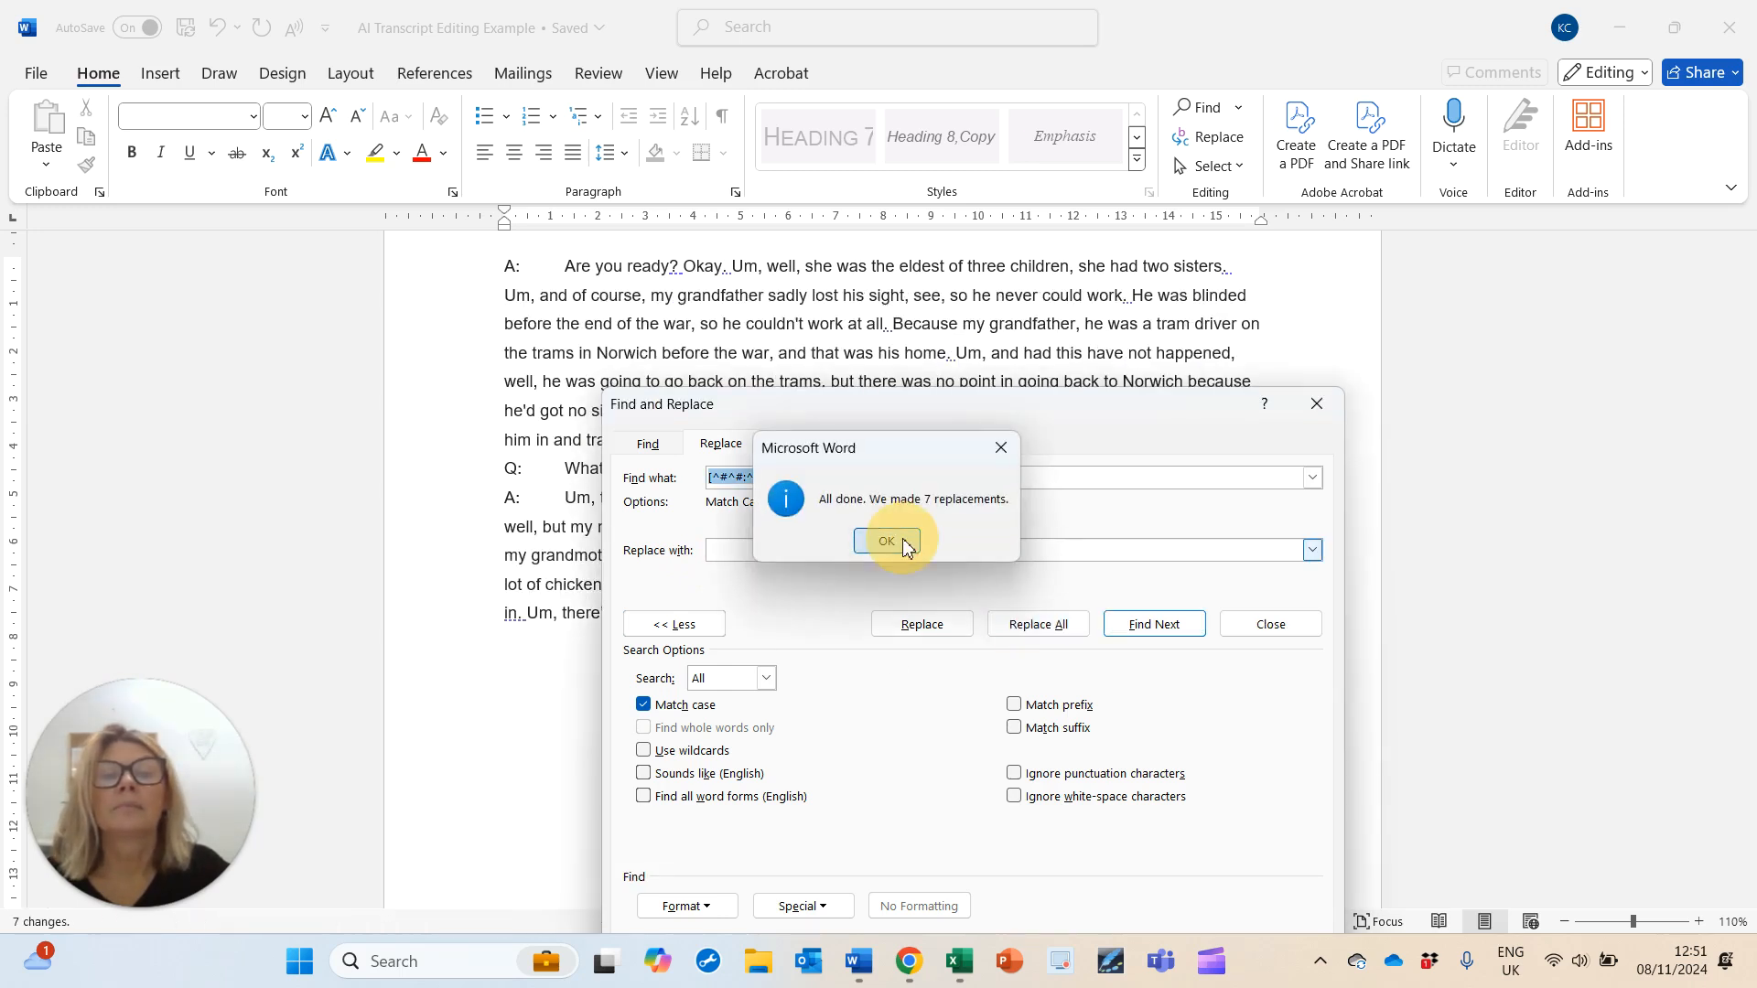
pyautogui.click(1271, 628)
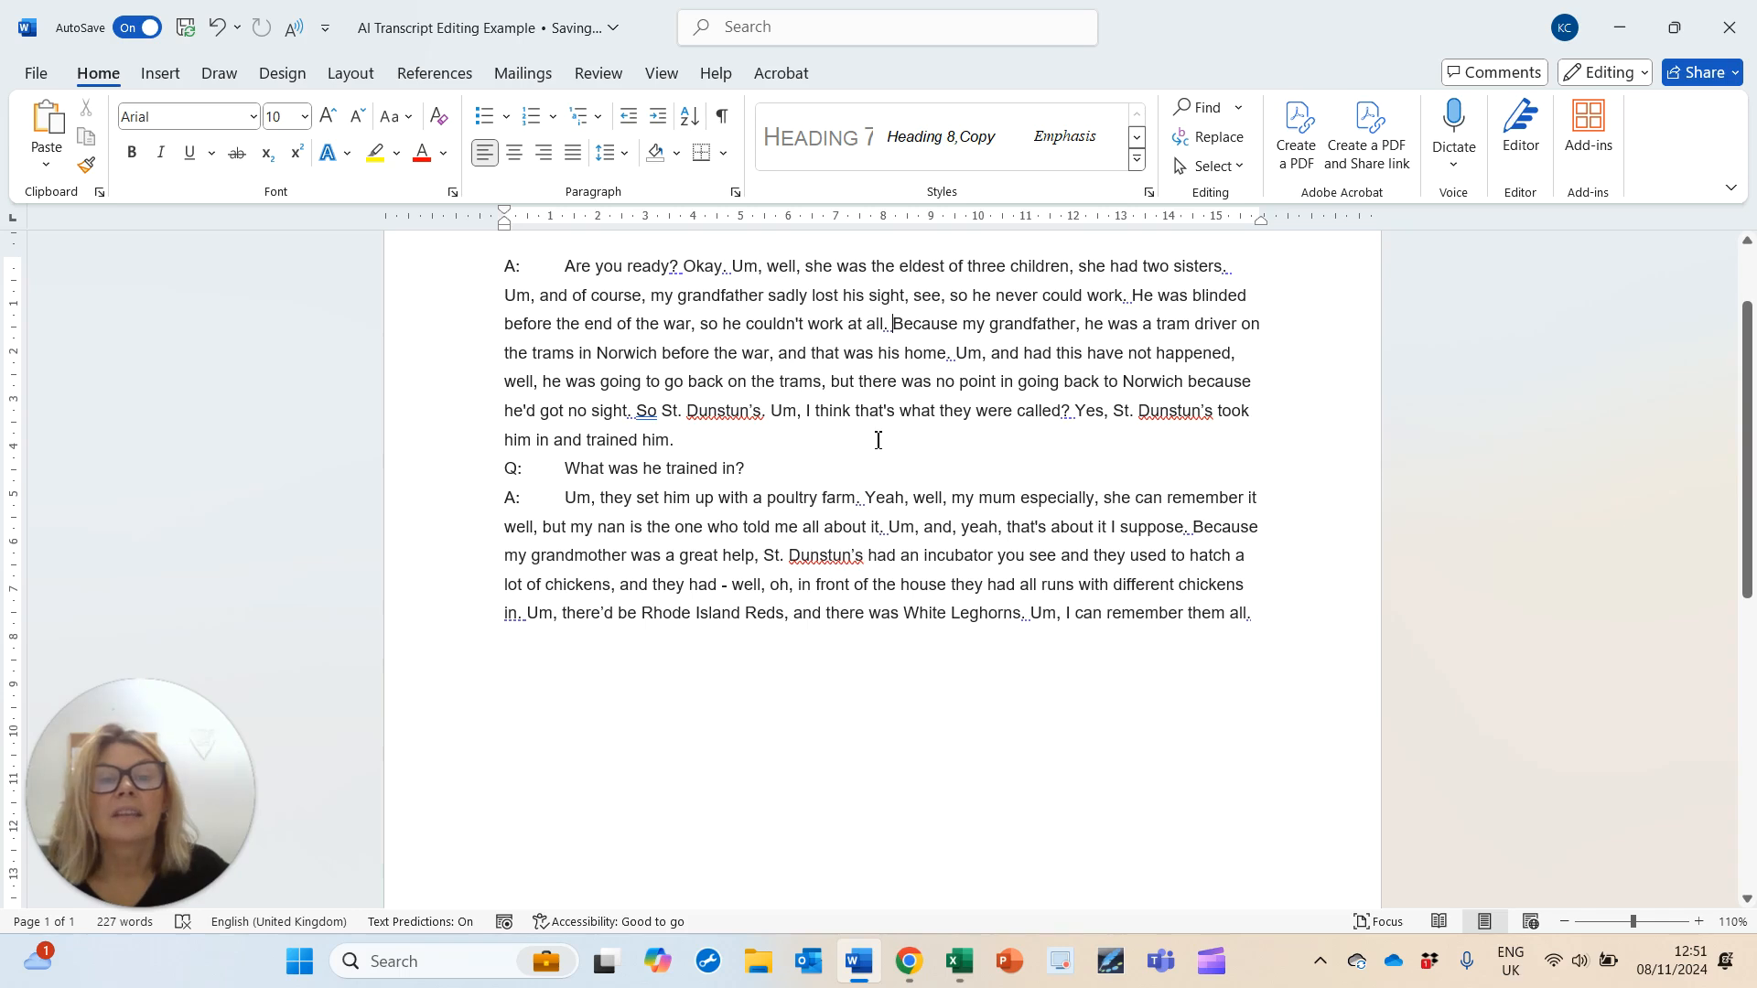
pyautogui.click(727, 417)
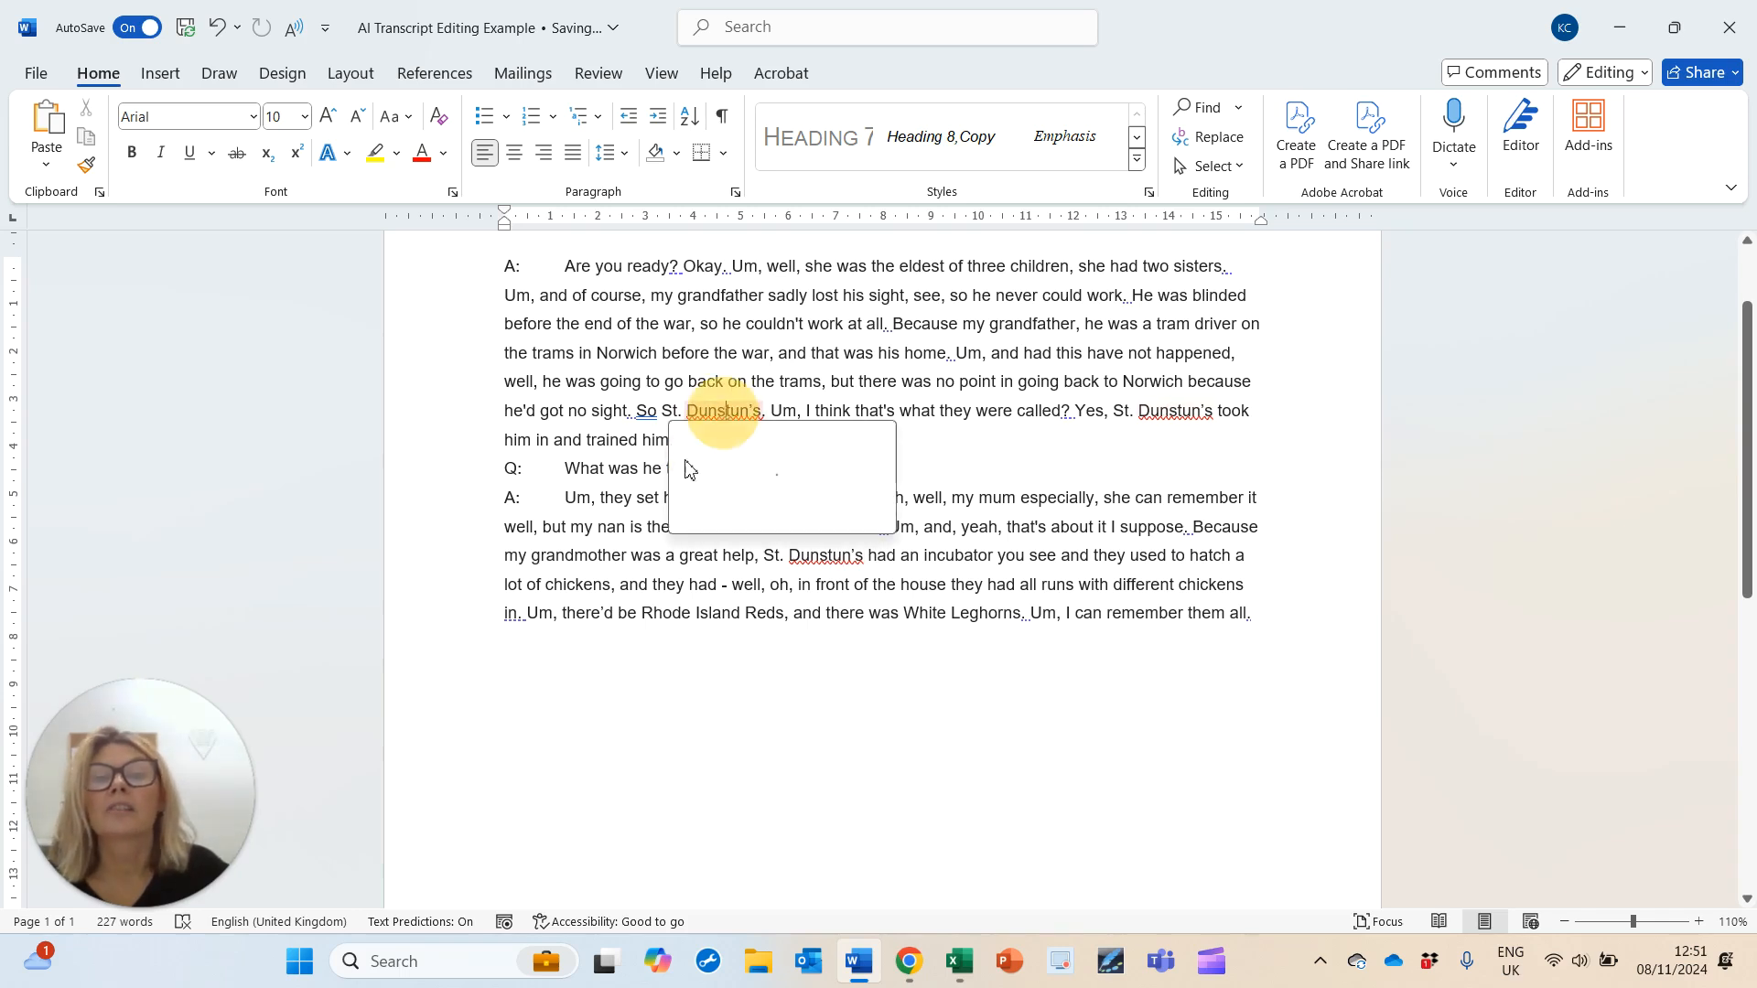
pyautogui.click(822, 563)
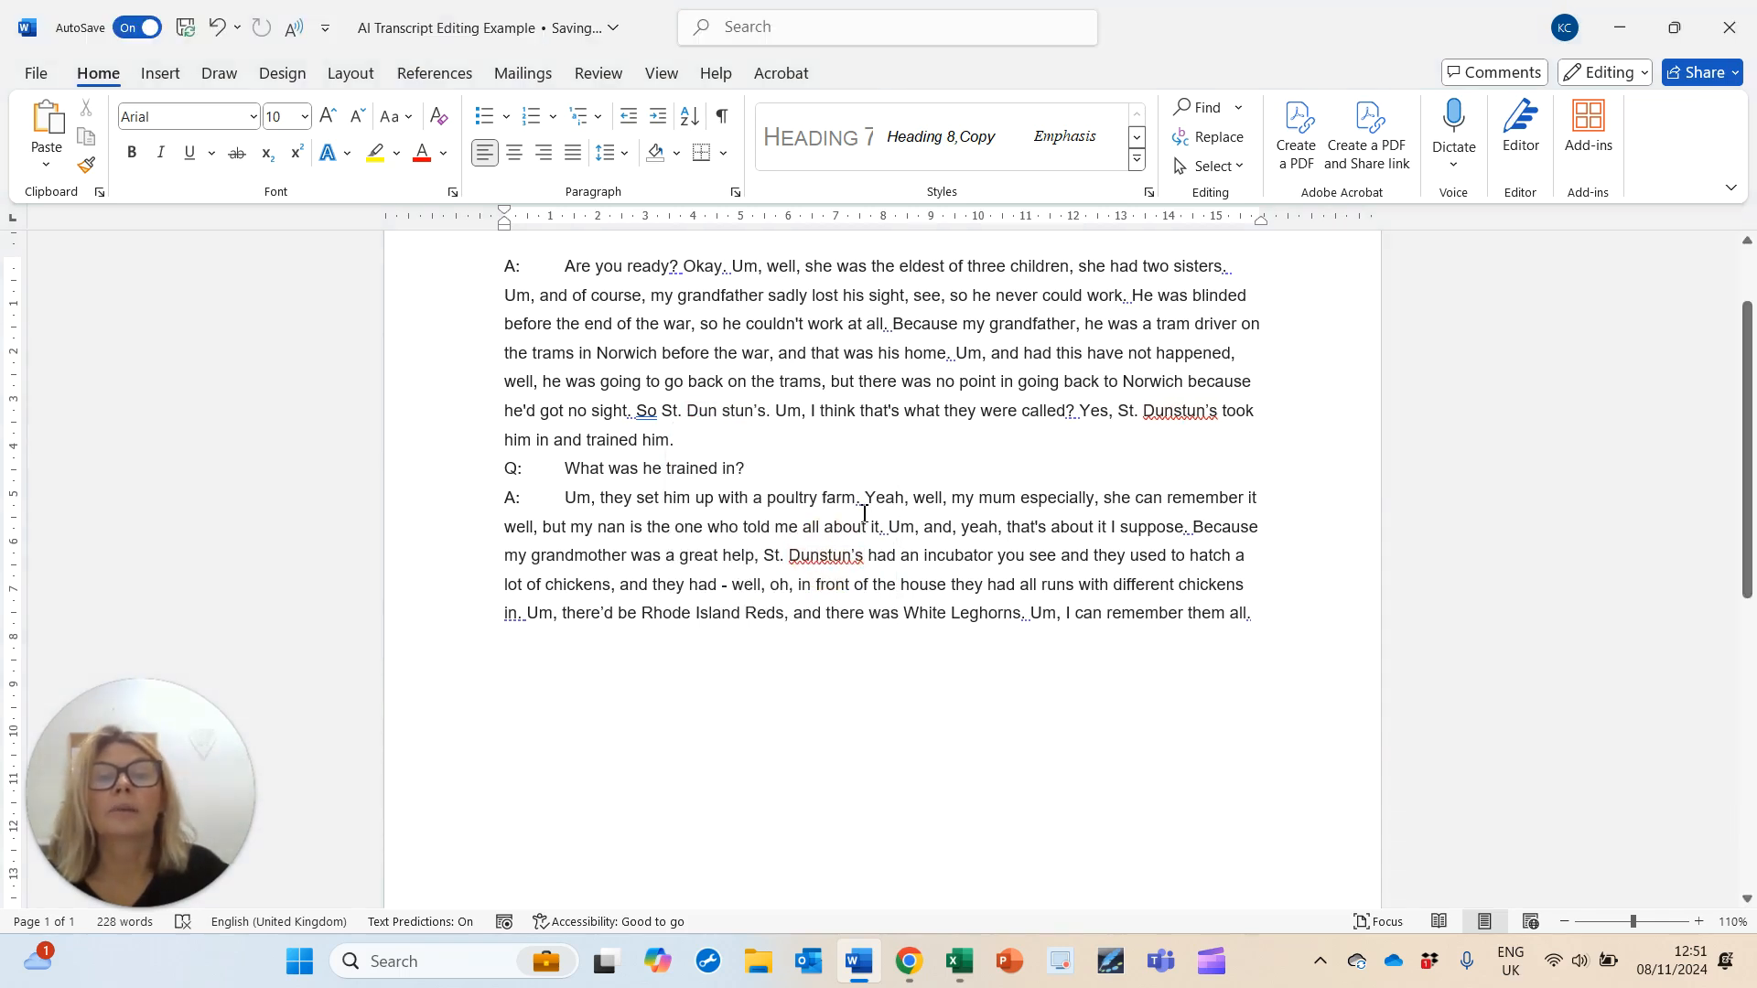
pyautogui.click(731, 399)
pyautogui.hotkey('ctrl', 'z')
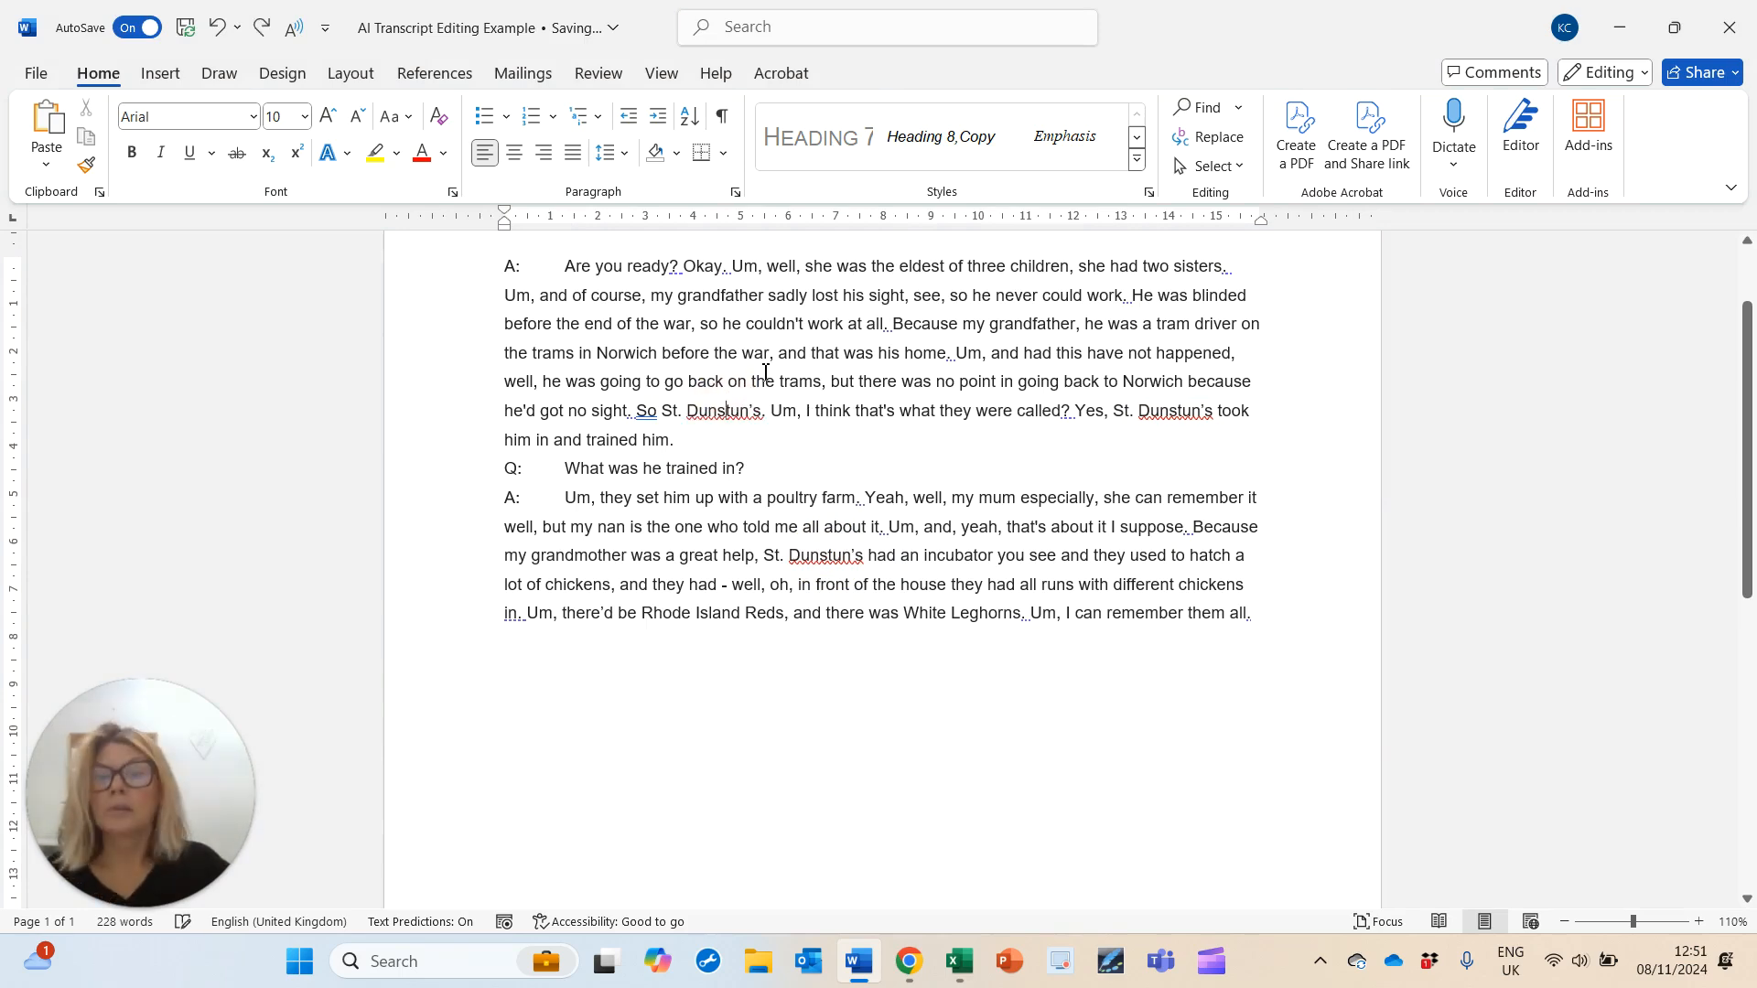
# Step: Replace every "Dunstun" in the transcript with "Dunston" using Find and Replace with Match case on, and close the dialog
pyautogui.click(926, 365)
pyautogui.hotkey('ctrl', 'h')
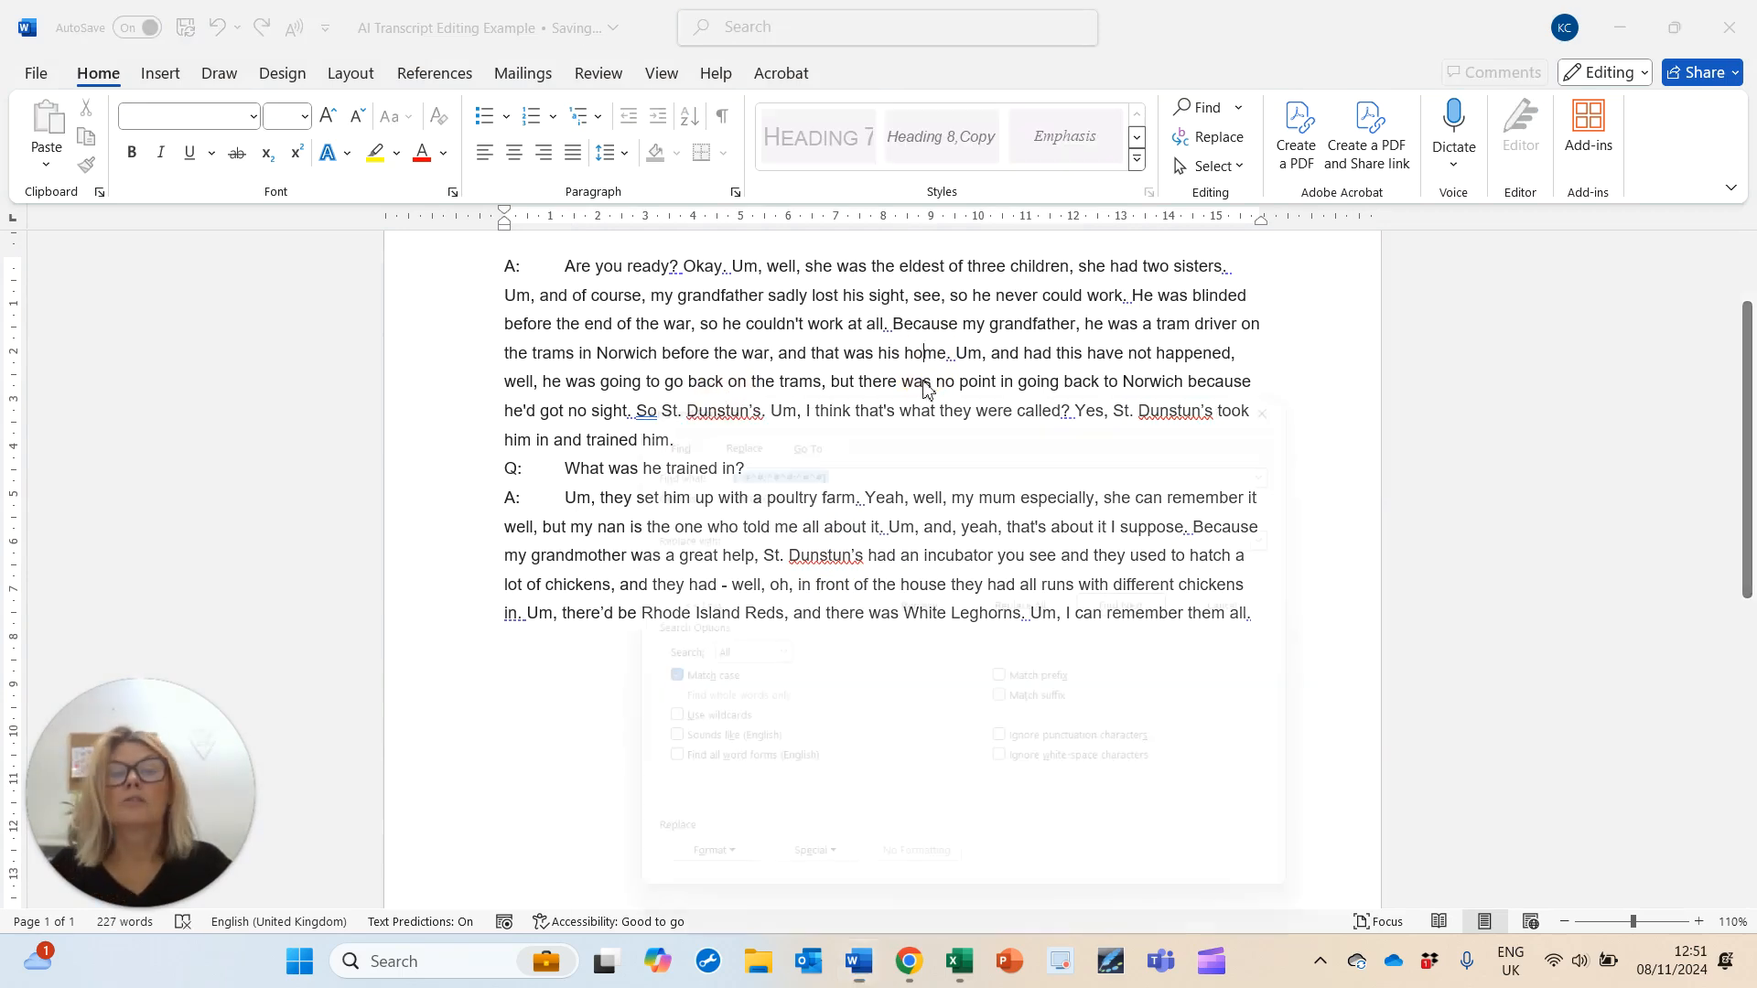
pyautogui.write('Dunston')
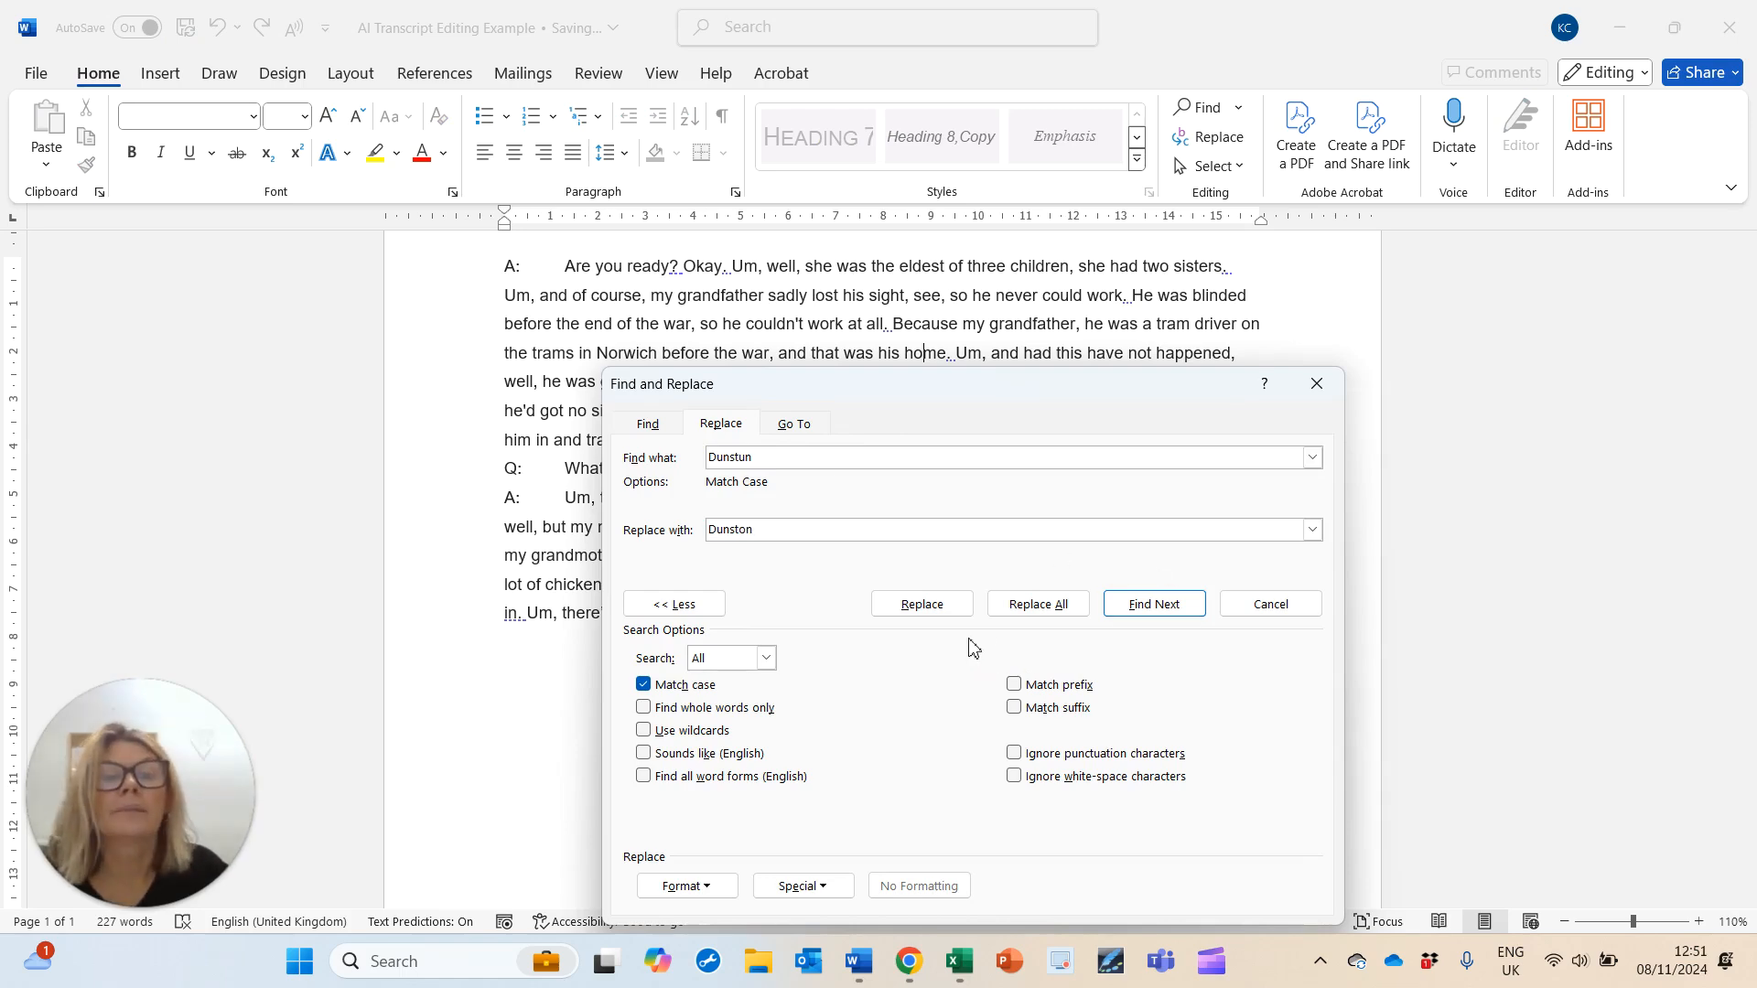
pyautogui.click(1014, 611)
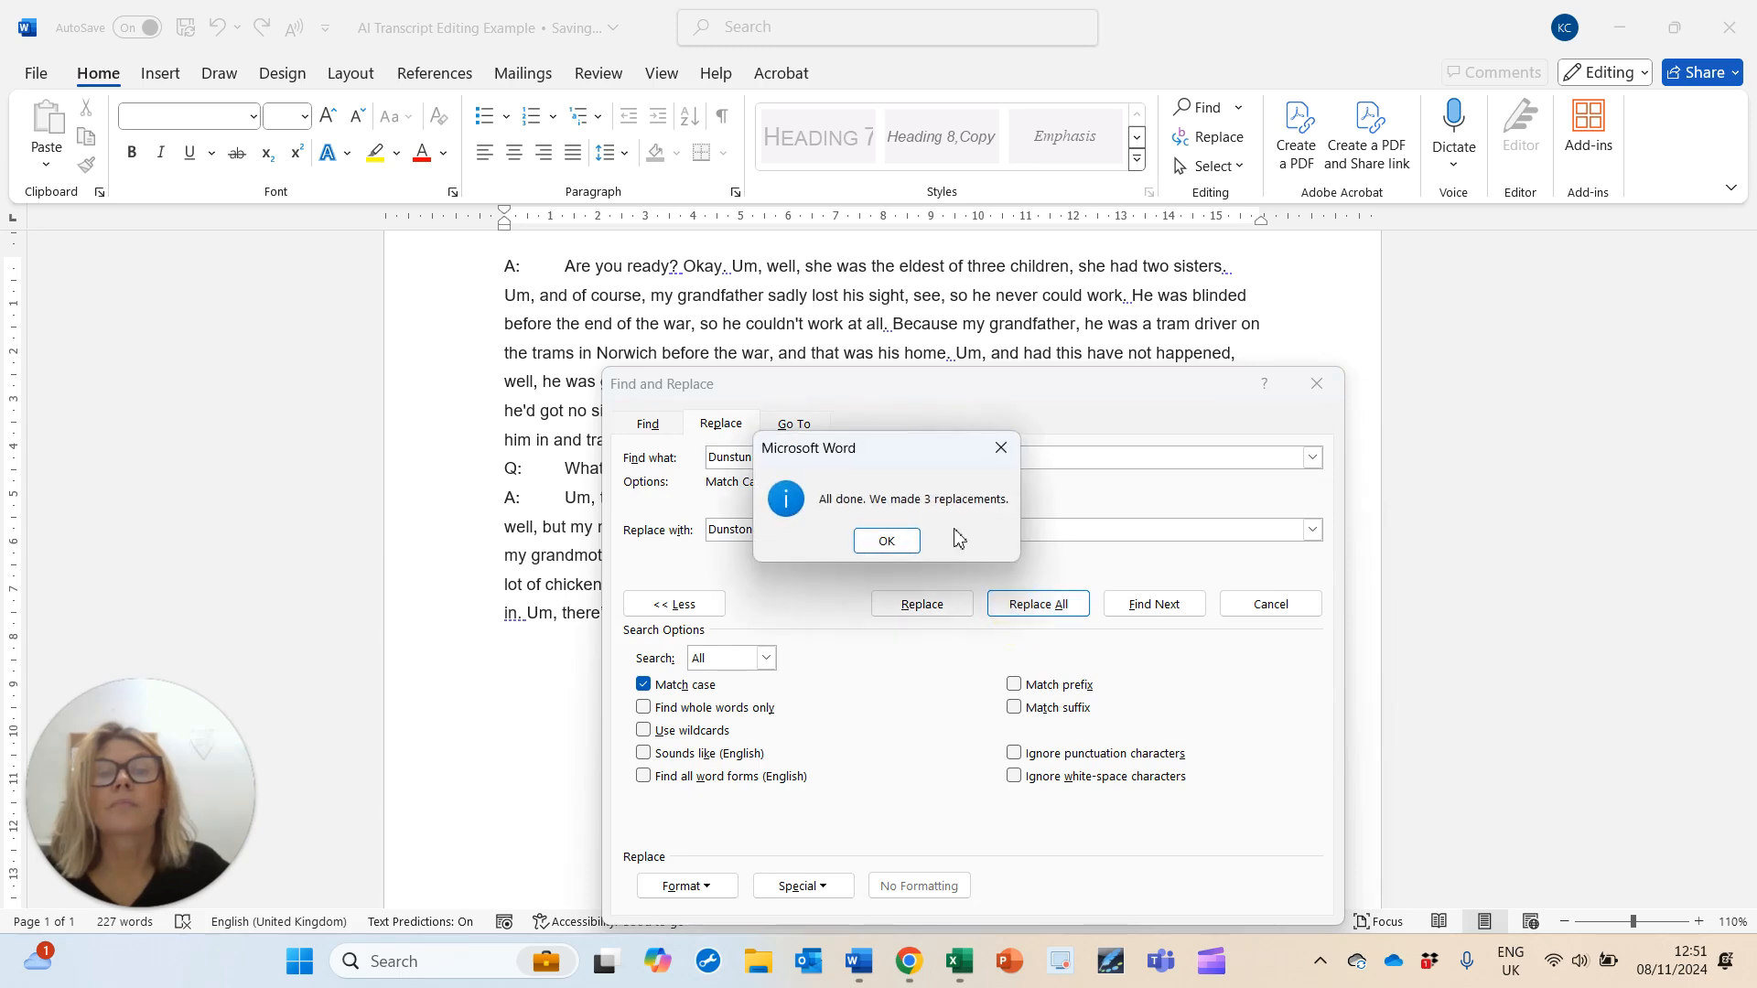
pyautogui.click(915, 545)
pyautogui.click(1274, 606)
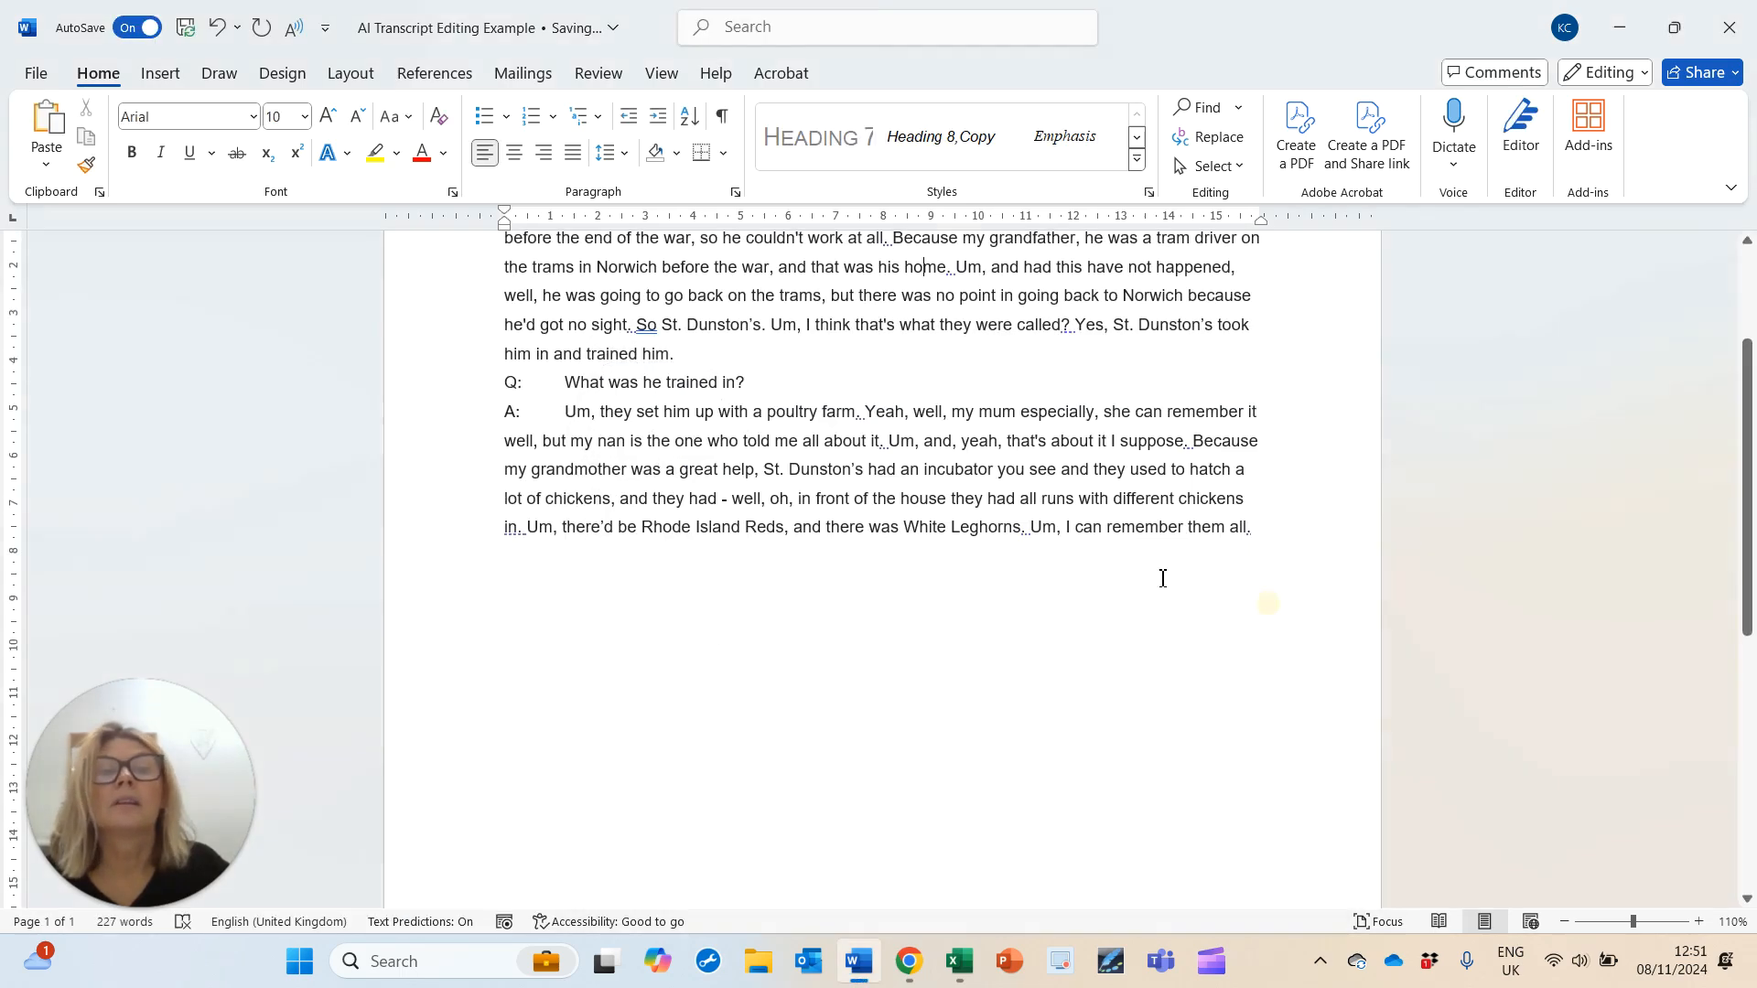
# Step: Examine the "Um" fillers in the answers and the words that follow them
pyautogui.scroll(2, 777, 394)
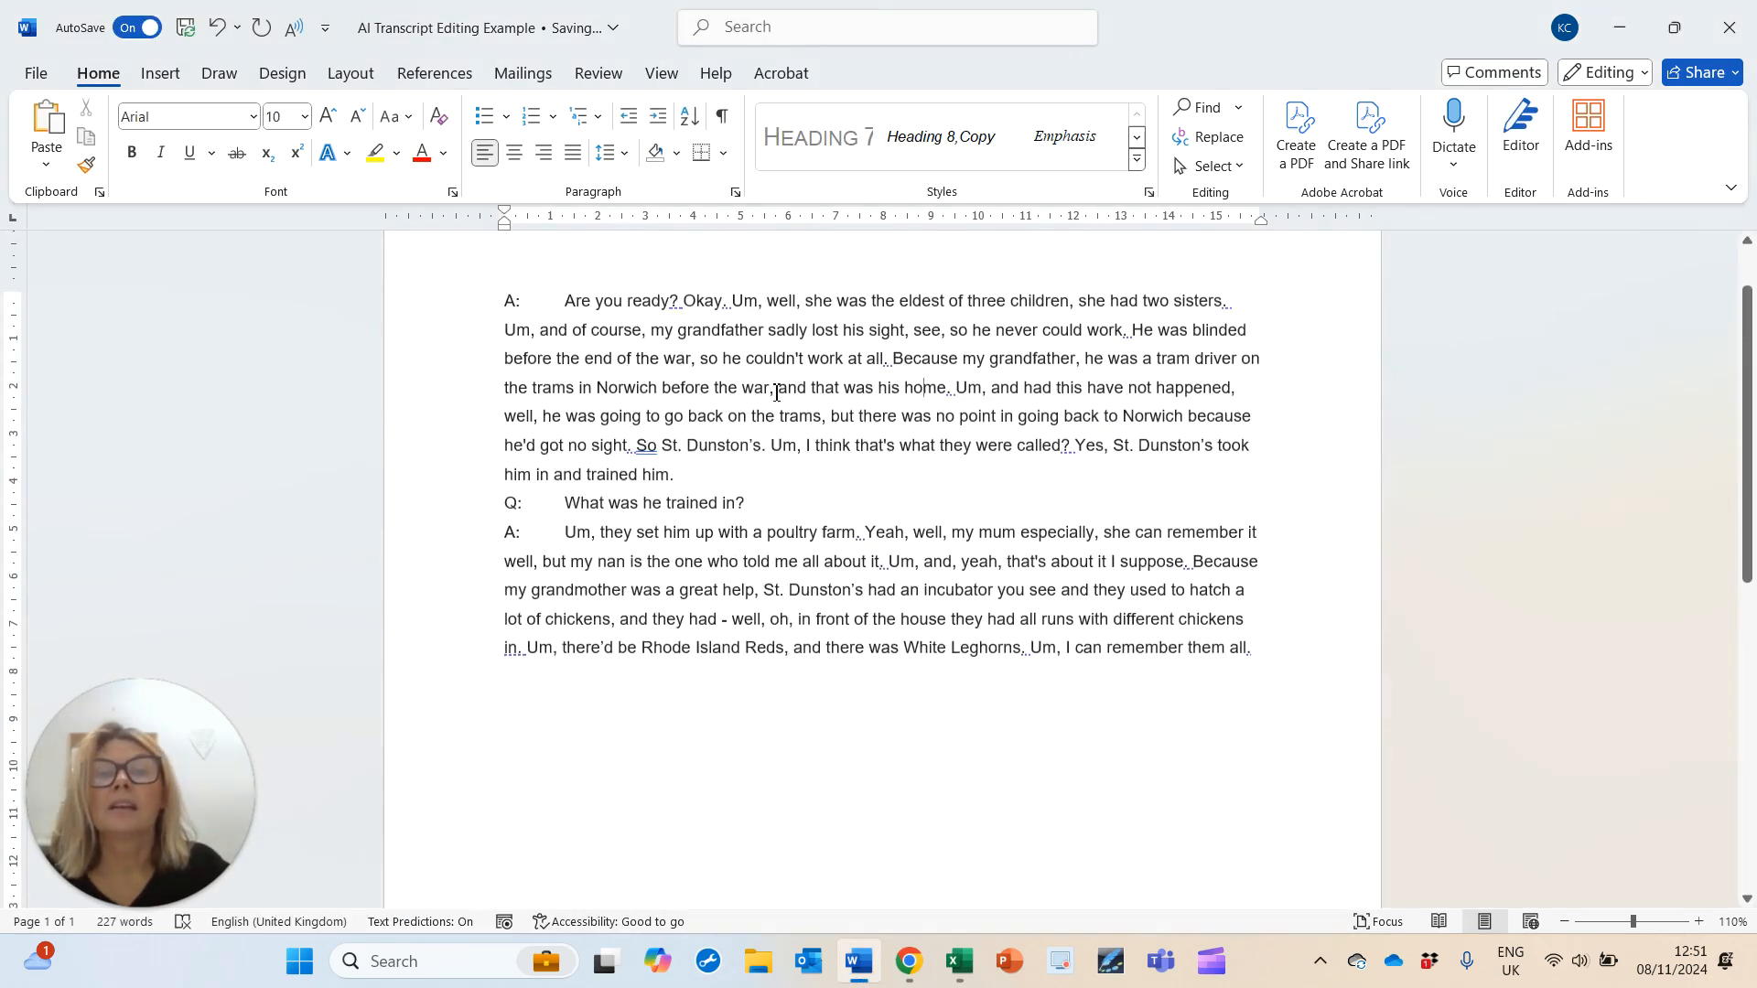
pyautogui.click(787, 437)
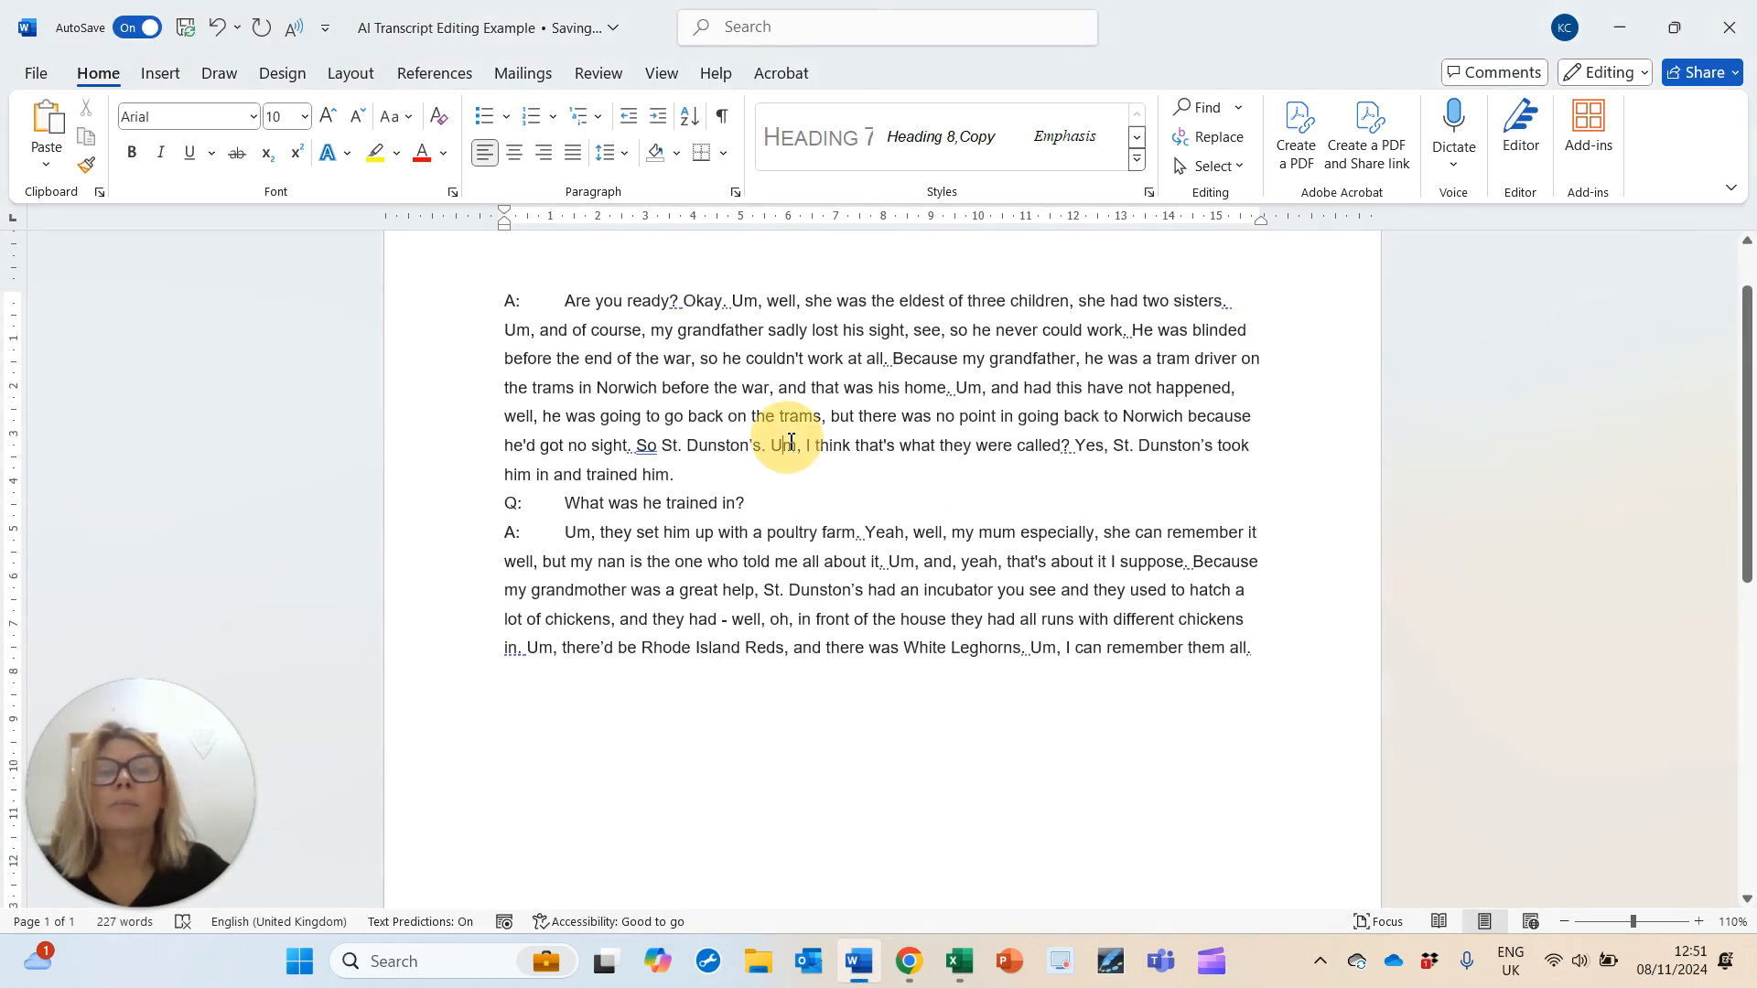
pyautogui.click(748, 301)
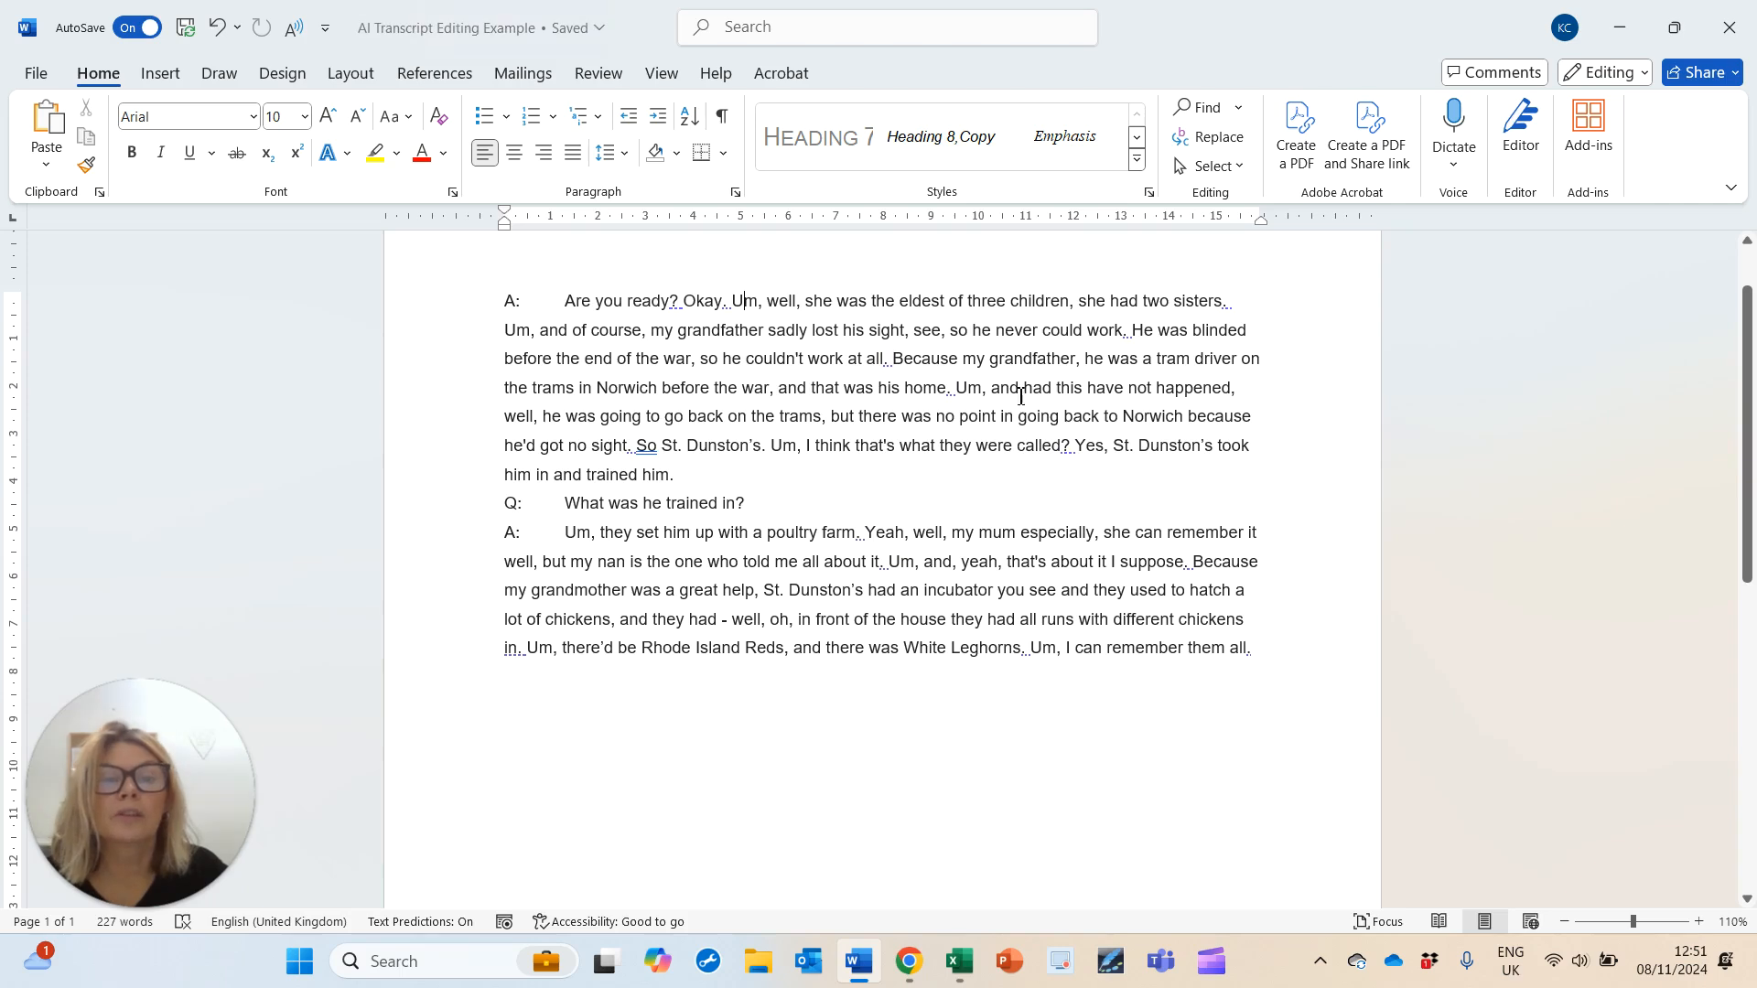
pyautogui.click(973, 390)
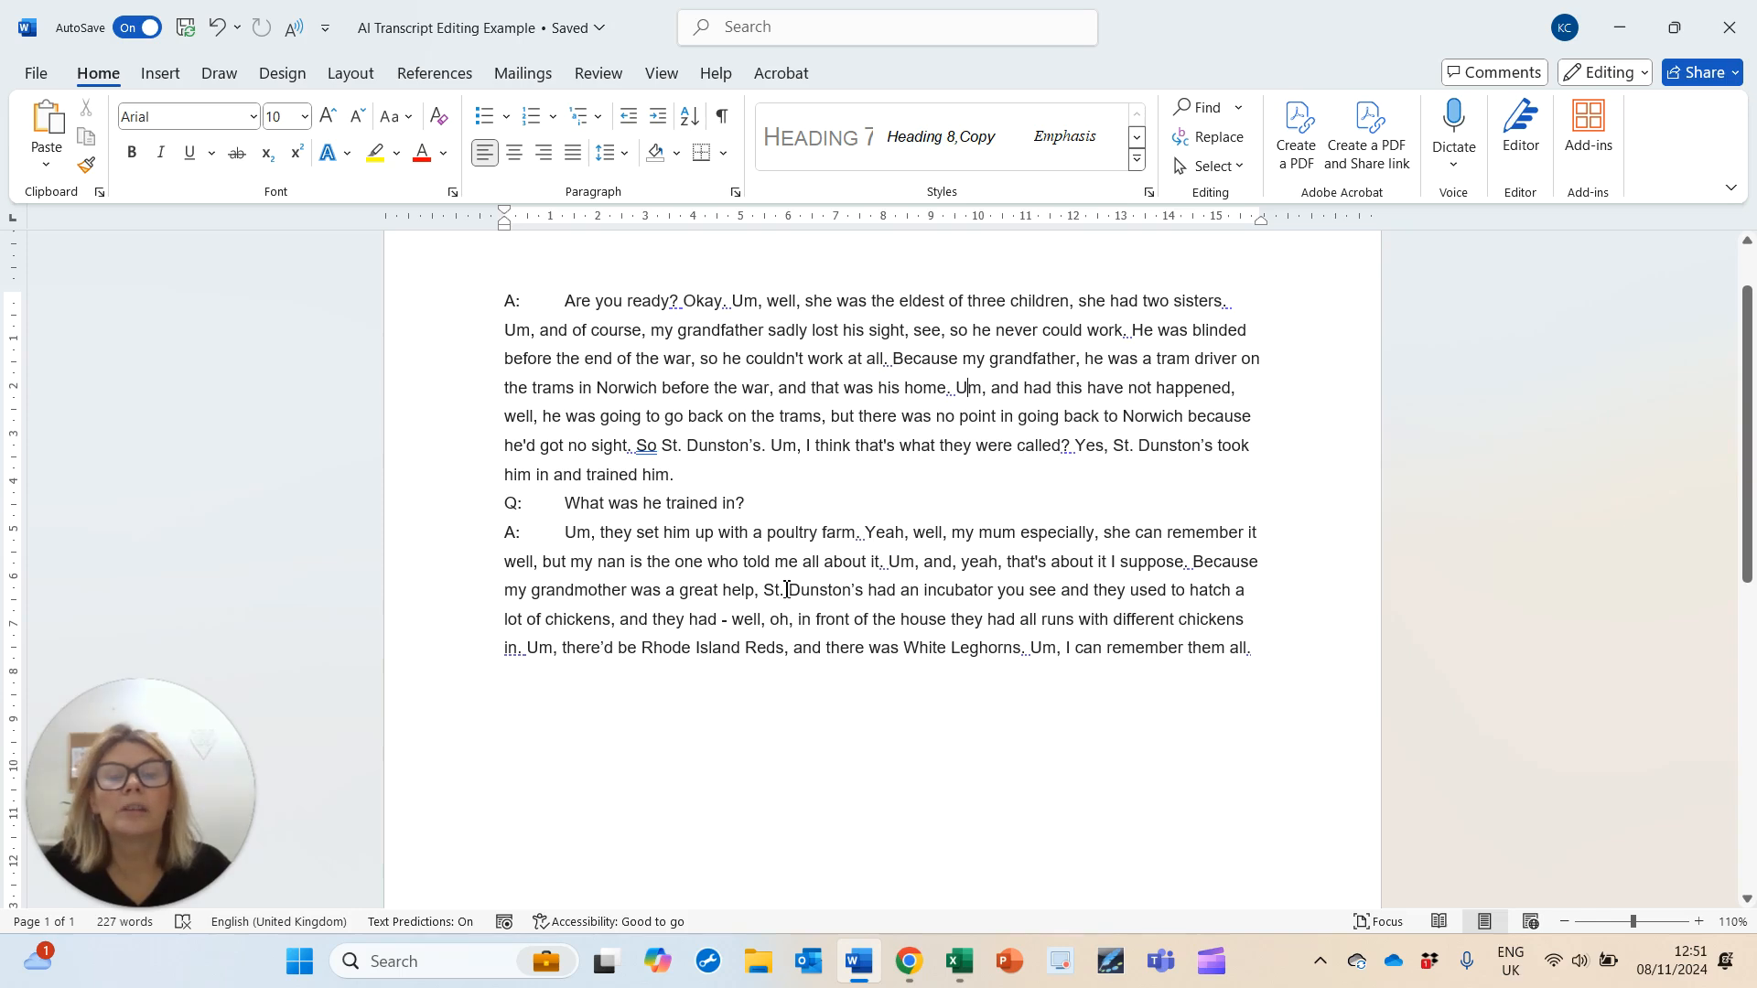
pyautogui.click(857, 588)
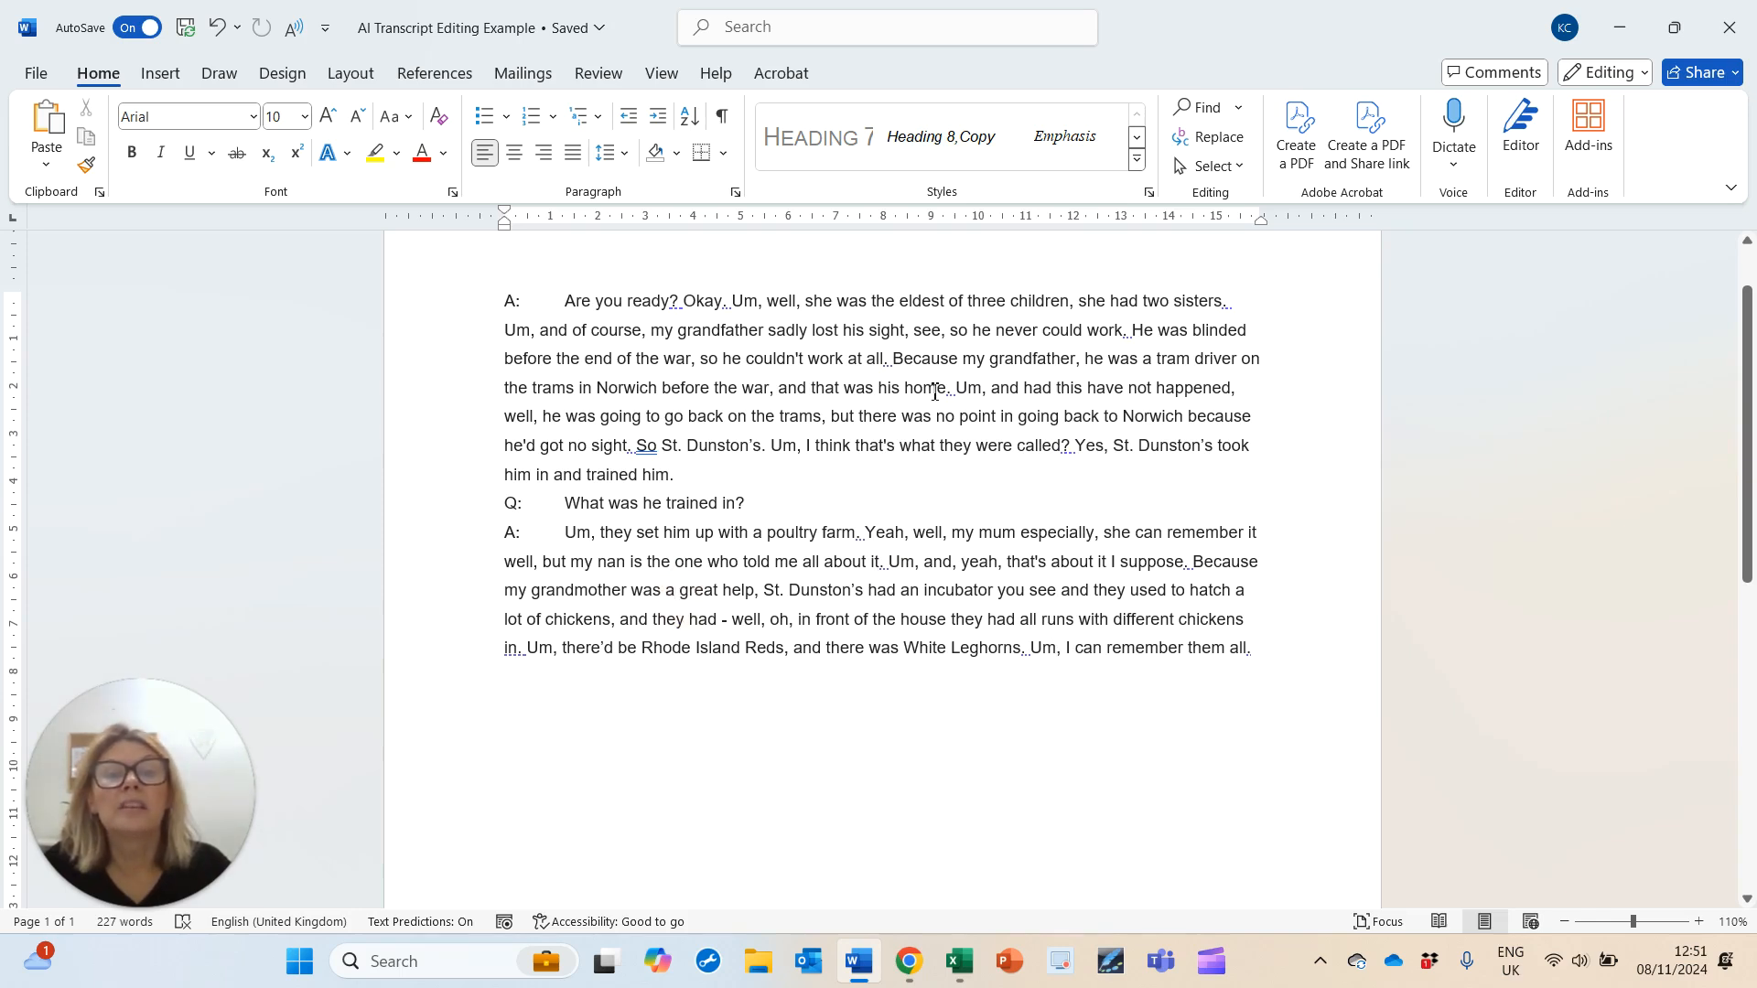
pyautogui.click(817, 416)
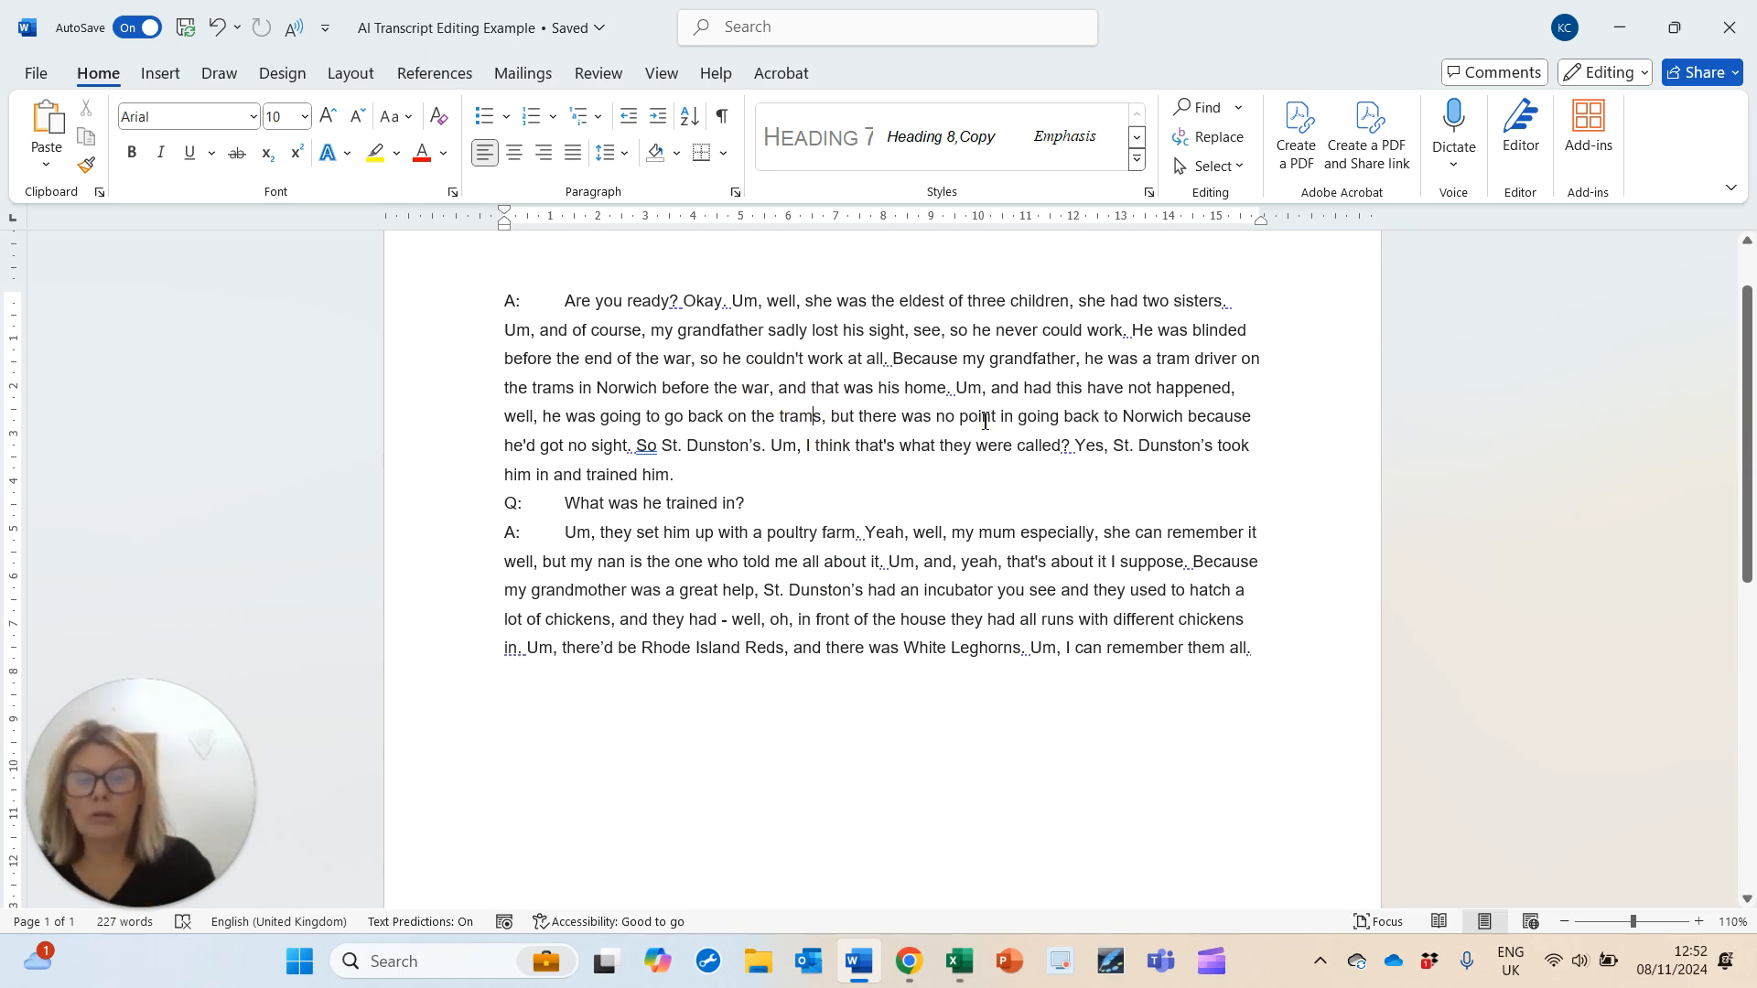
# Step: Replace every "Um, a" in the transcript with a capital "A", keeping Match case on
pyautogui.hotkey('ctrl', 'h')
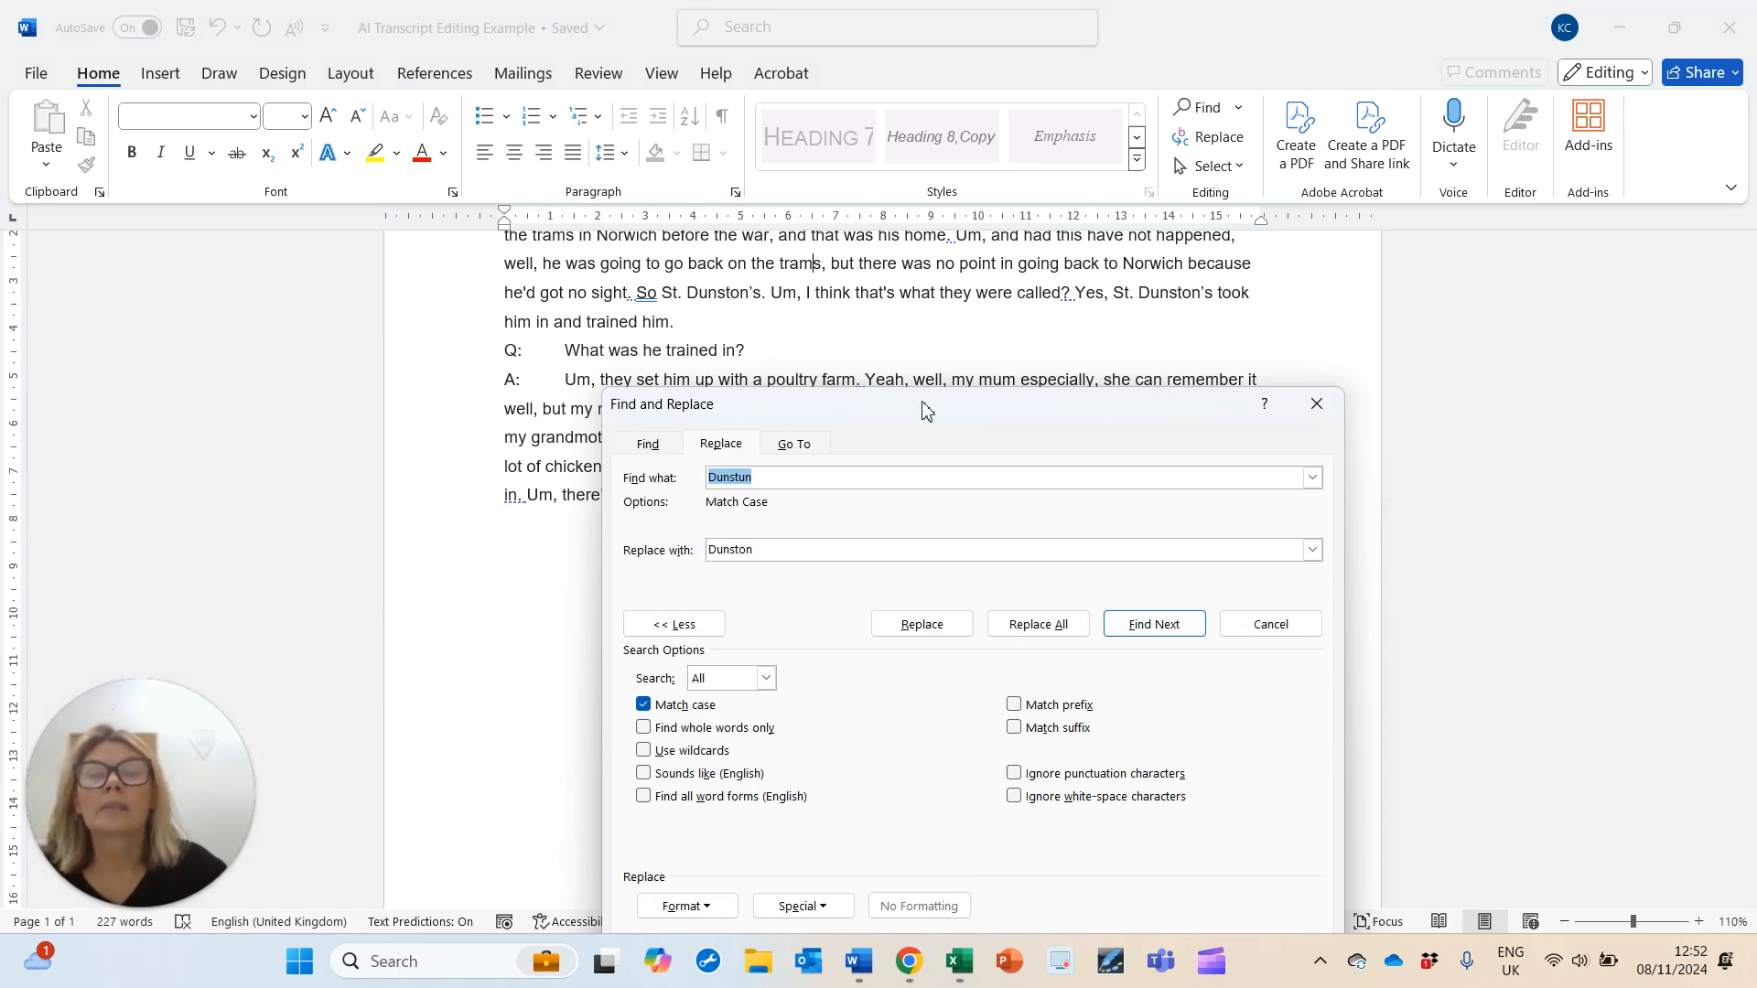
pyautogui.click(645, 706)
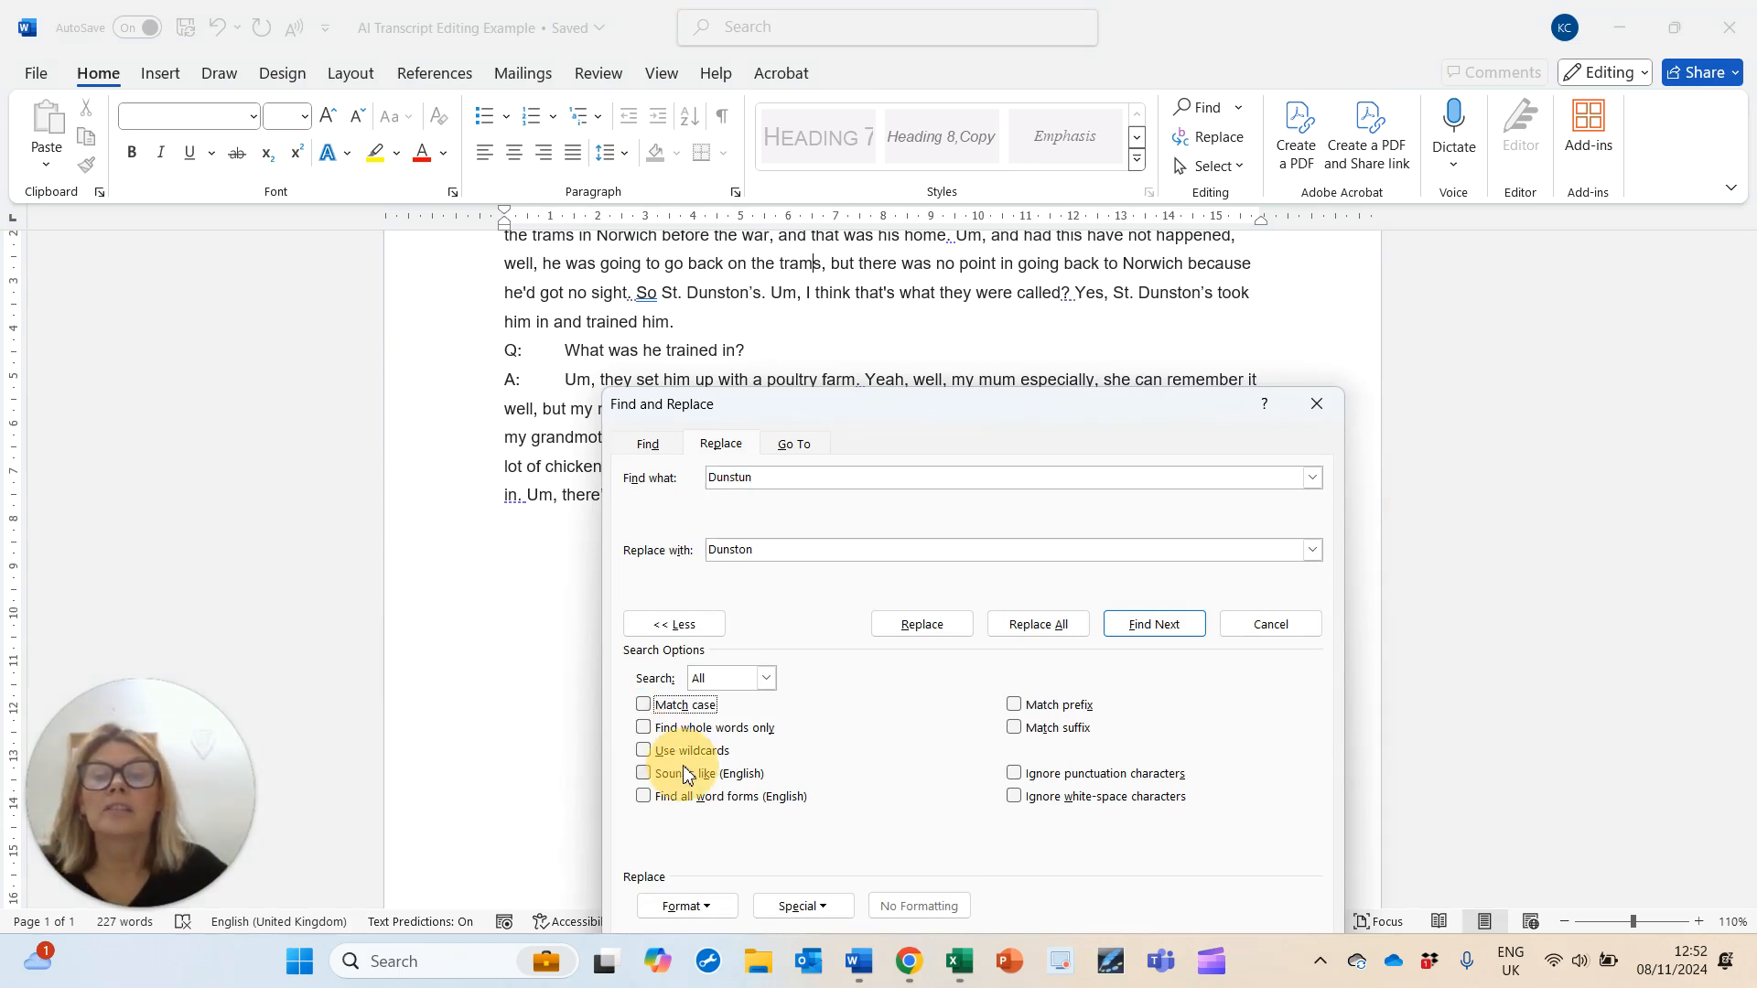
pyautogui.click(645, 707)
pyautogui.click(758, 477)
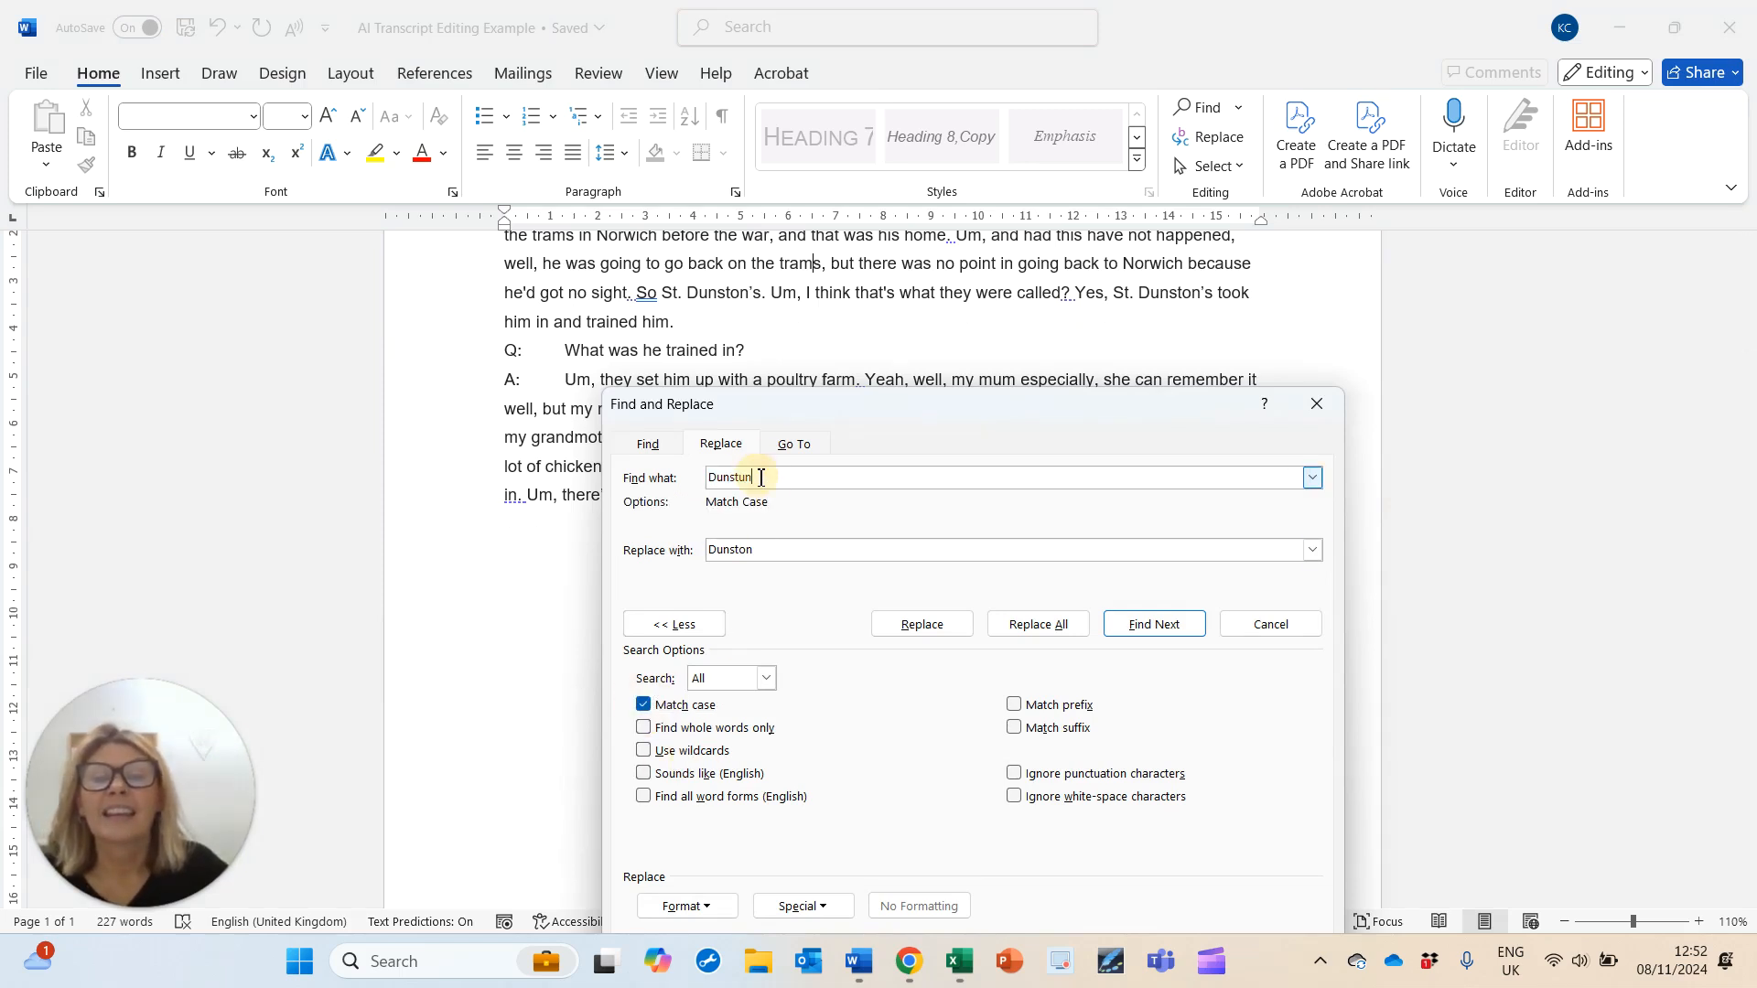
pyautogui.doubleClick(738, 485)
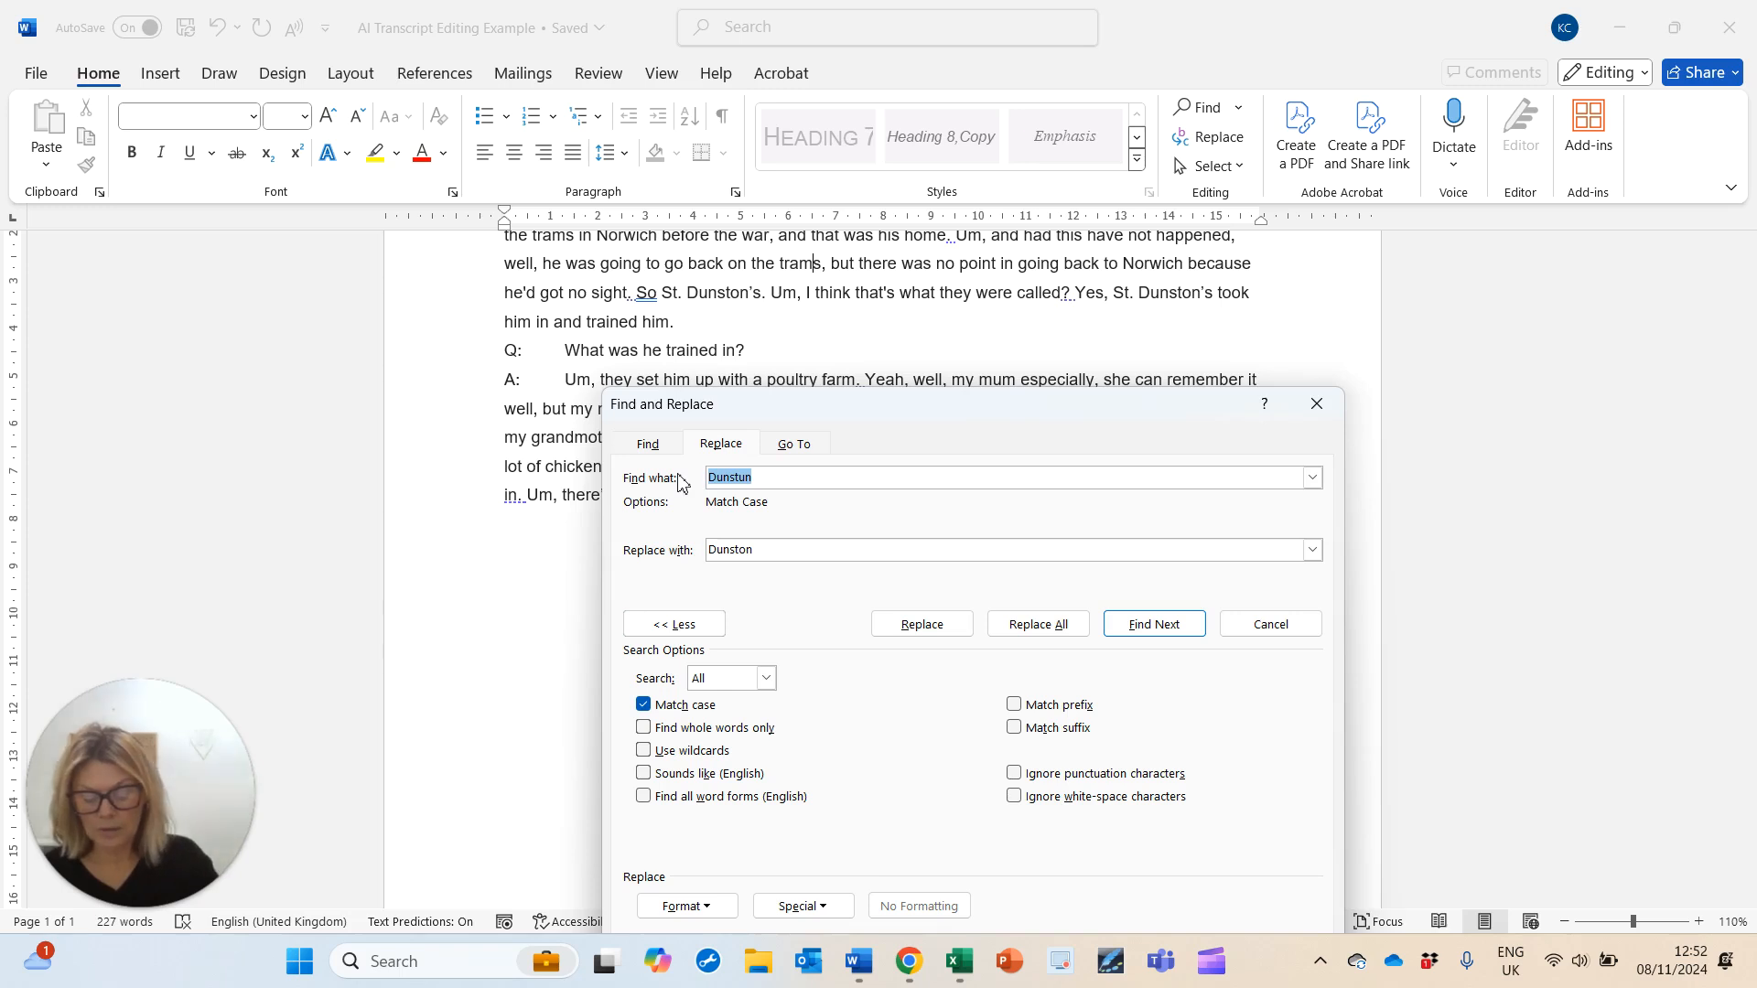
pyautogui.write('Um, a')
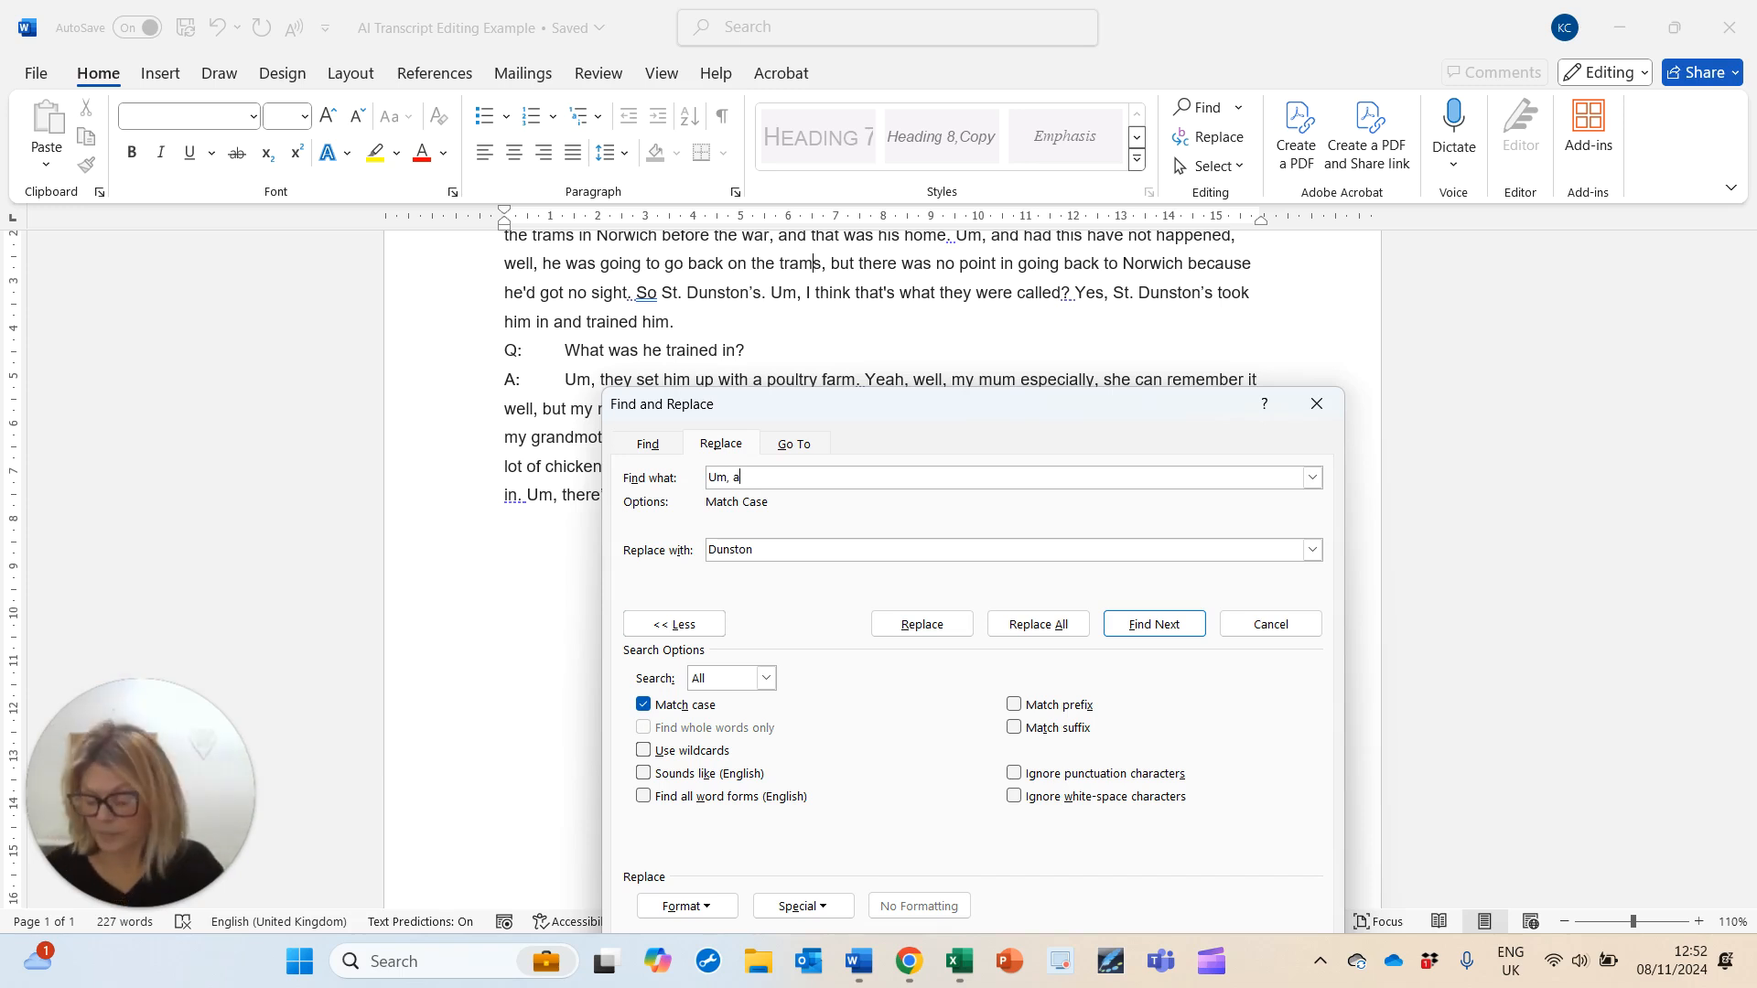
pyautogui.press('Tab')
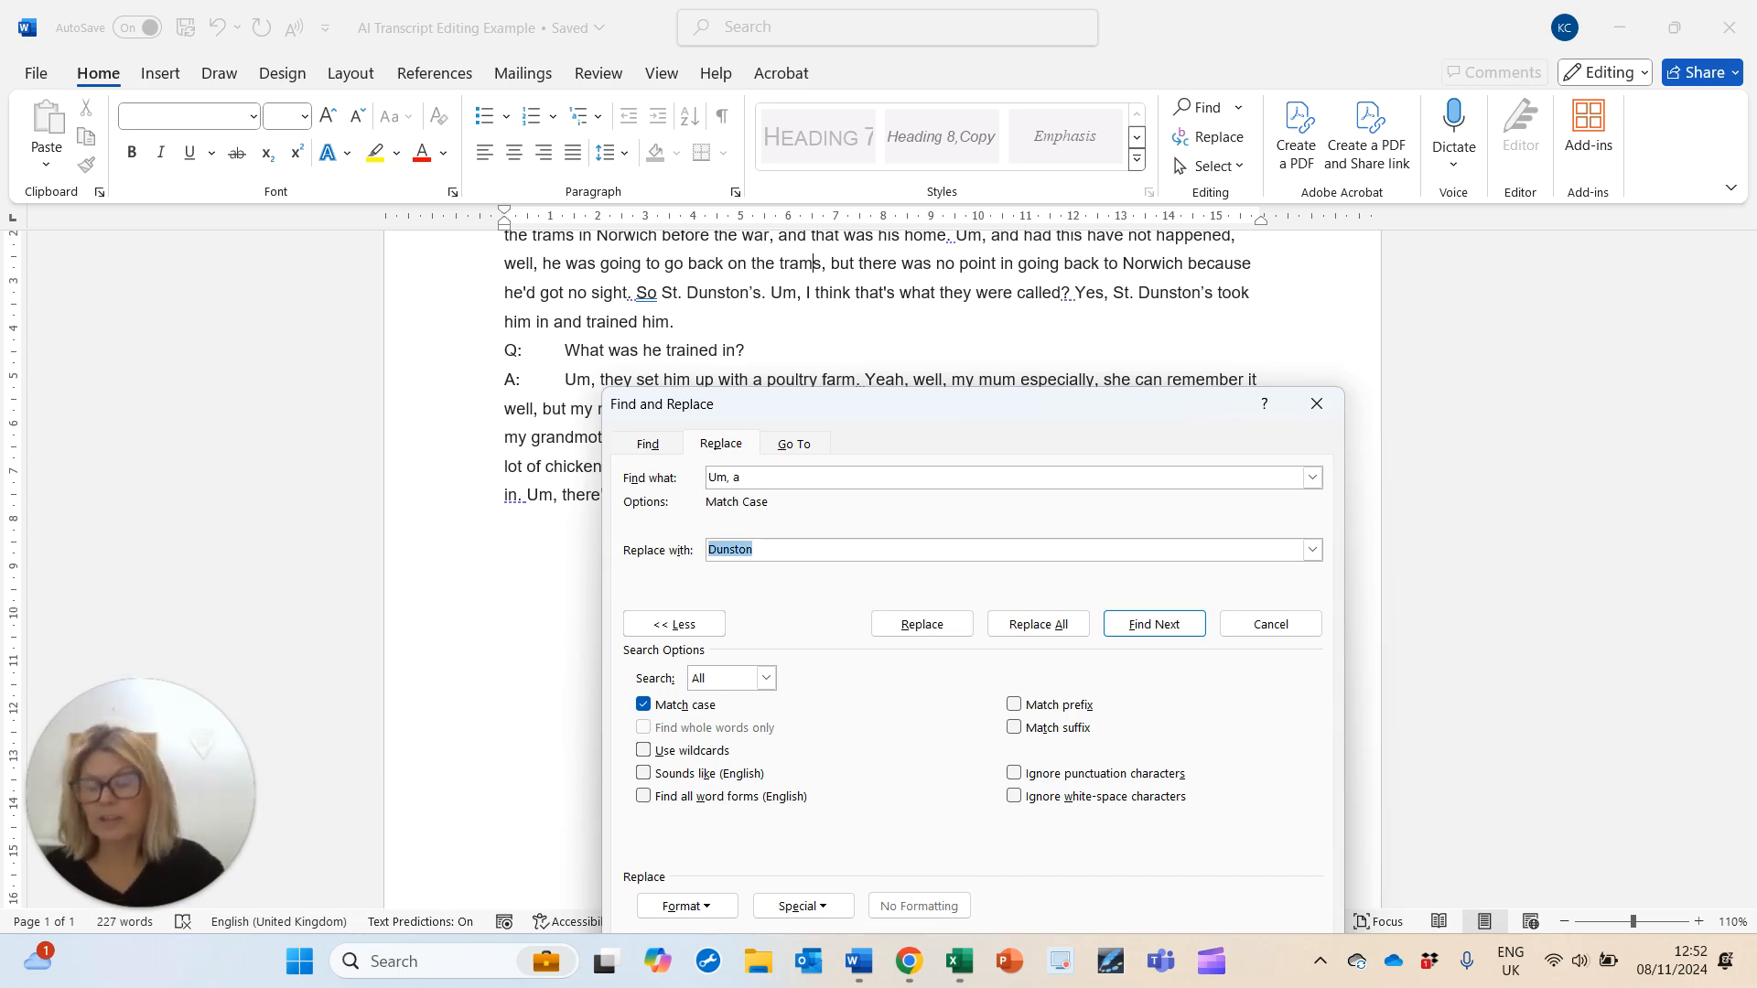
pyautogui.write('A')
pyautogui.click(1013, 626)
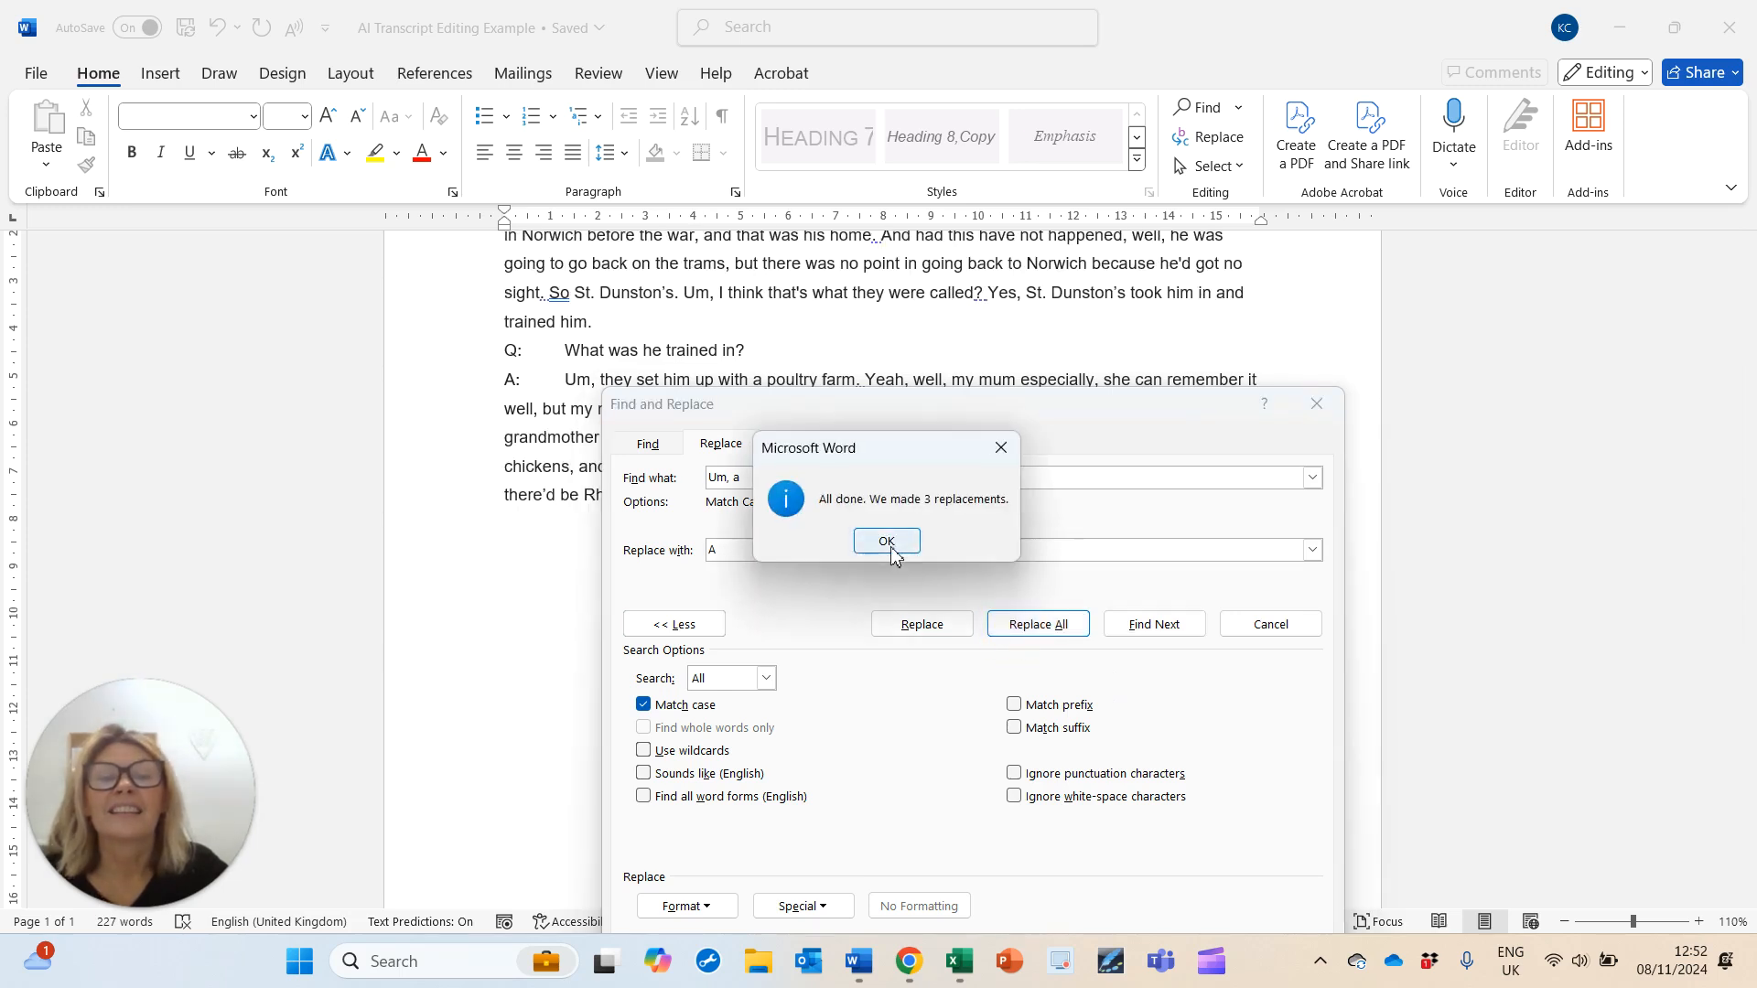
pyautogui.click(885, 542)
pyautogui.scroll(1, 914, 295)
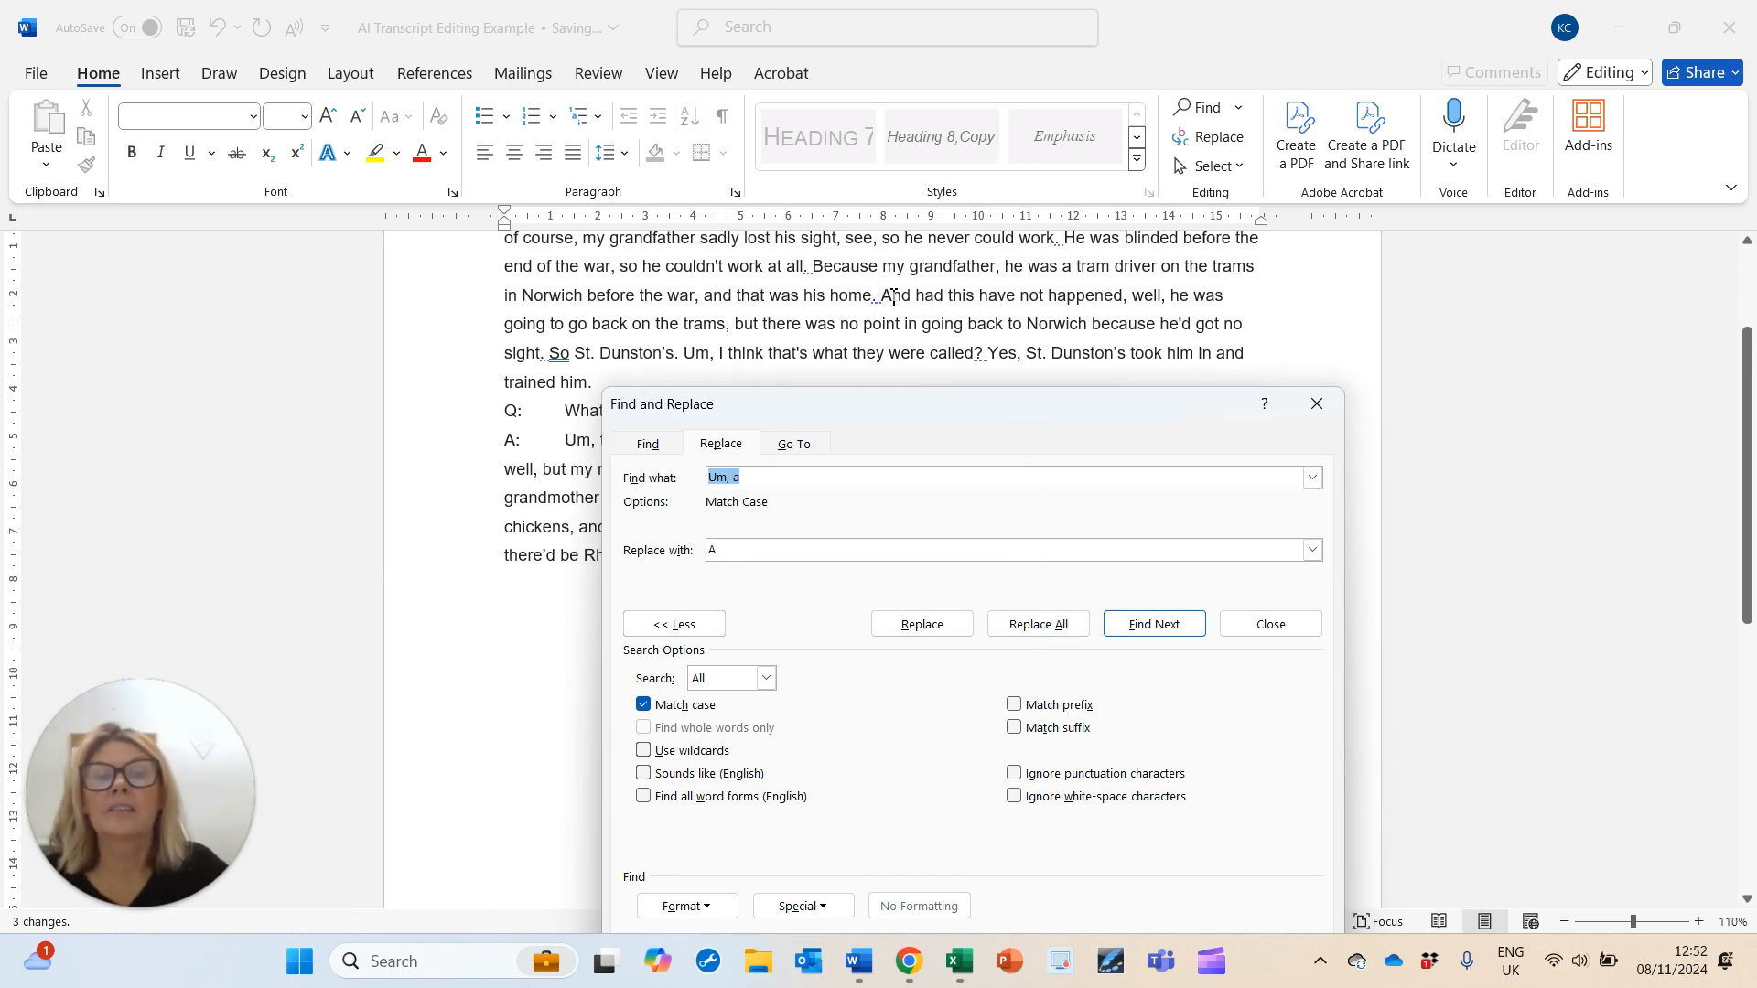
pyautogui.click(906, 327)
# Step: Replace every "Um, I" in the transcript with "I"
pyautogui.click(782, 477)
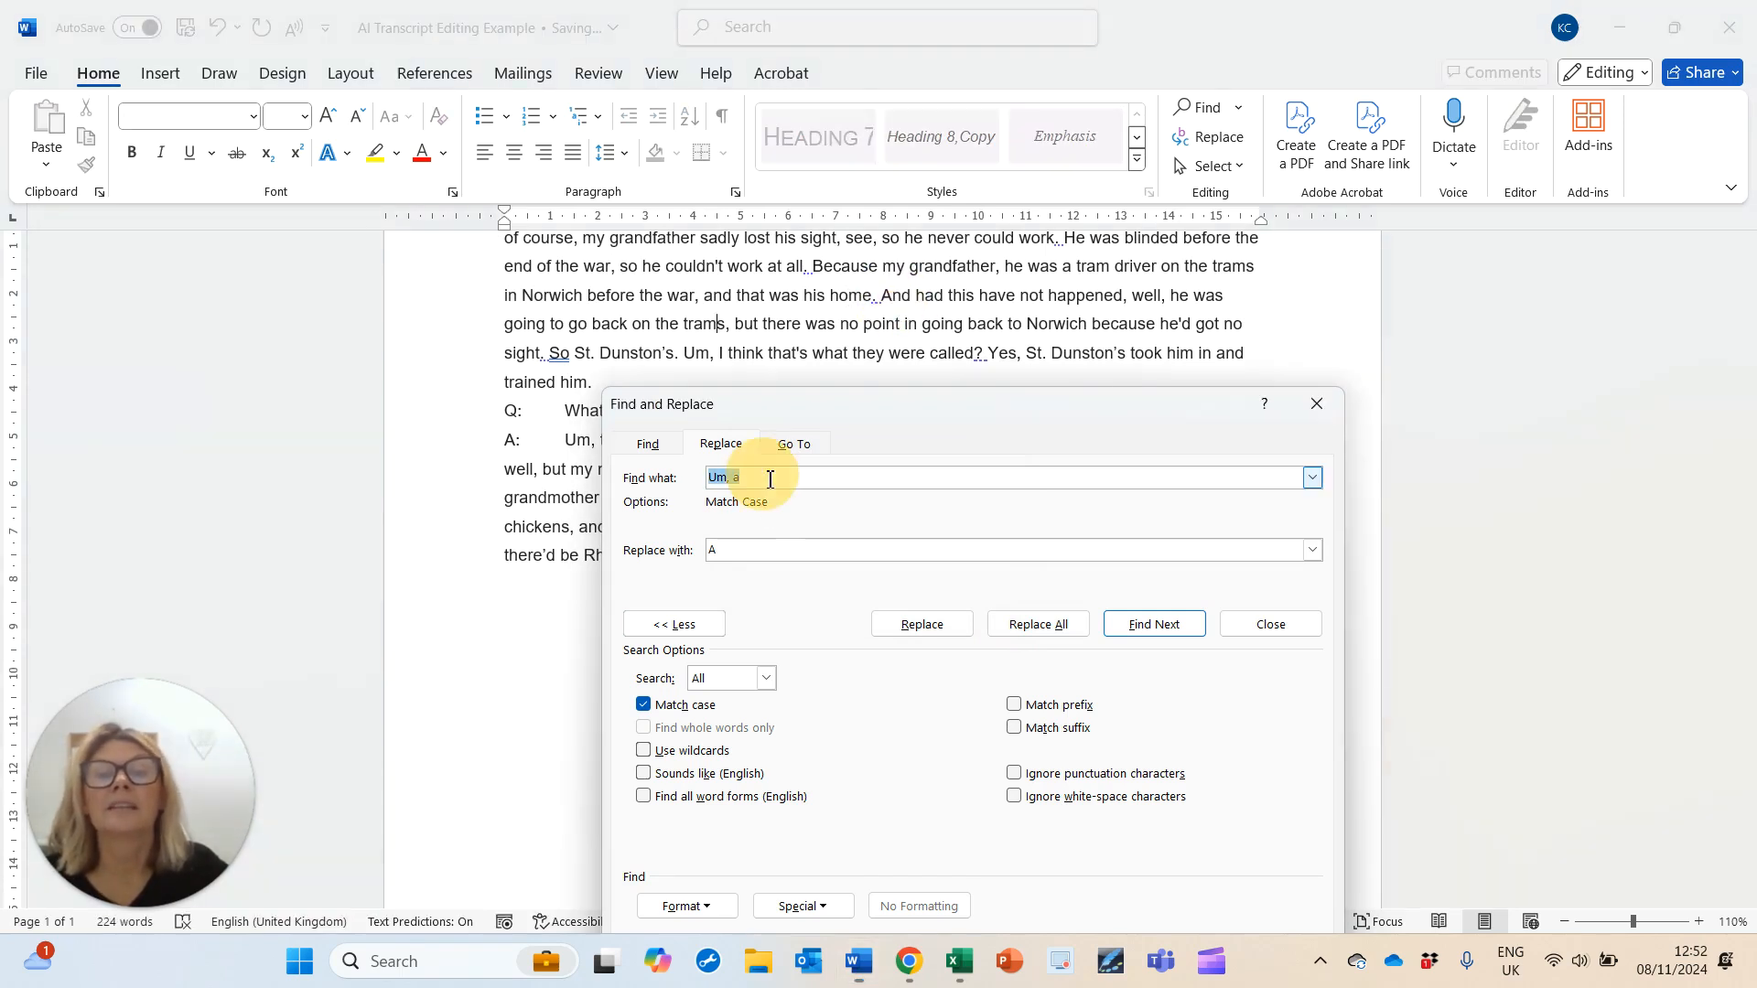
pyautogui.click(782, 478)
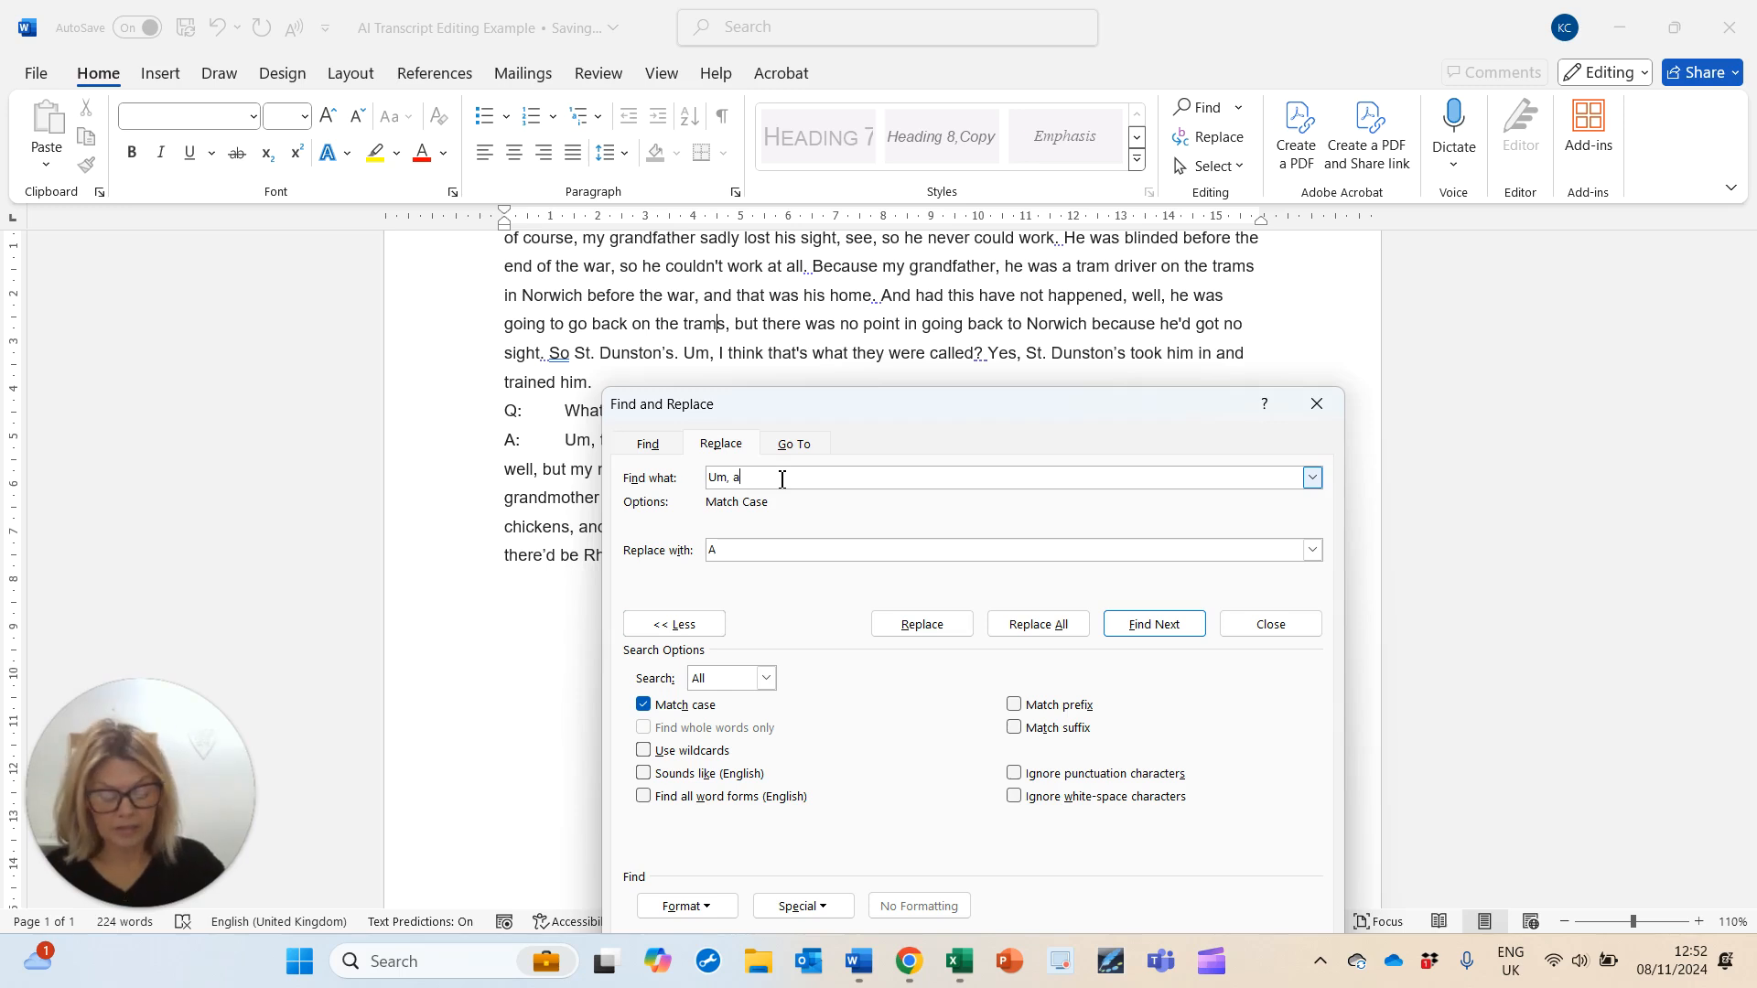
pyautogui.press('Tab')
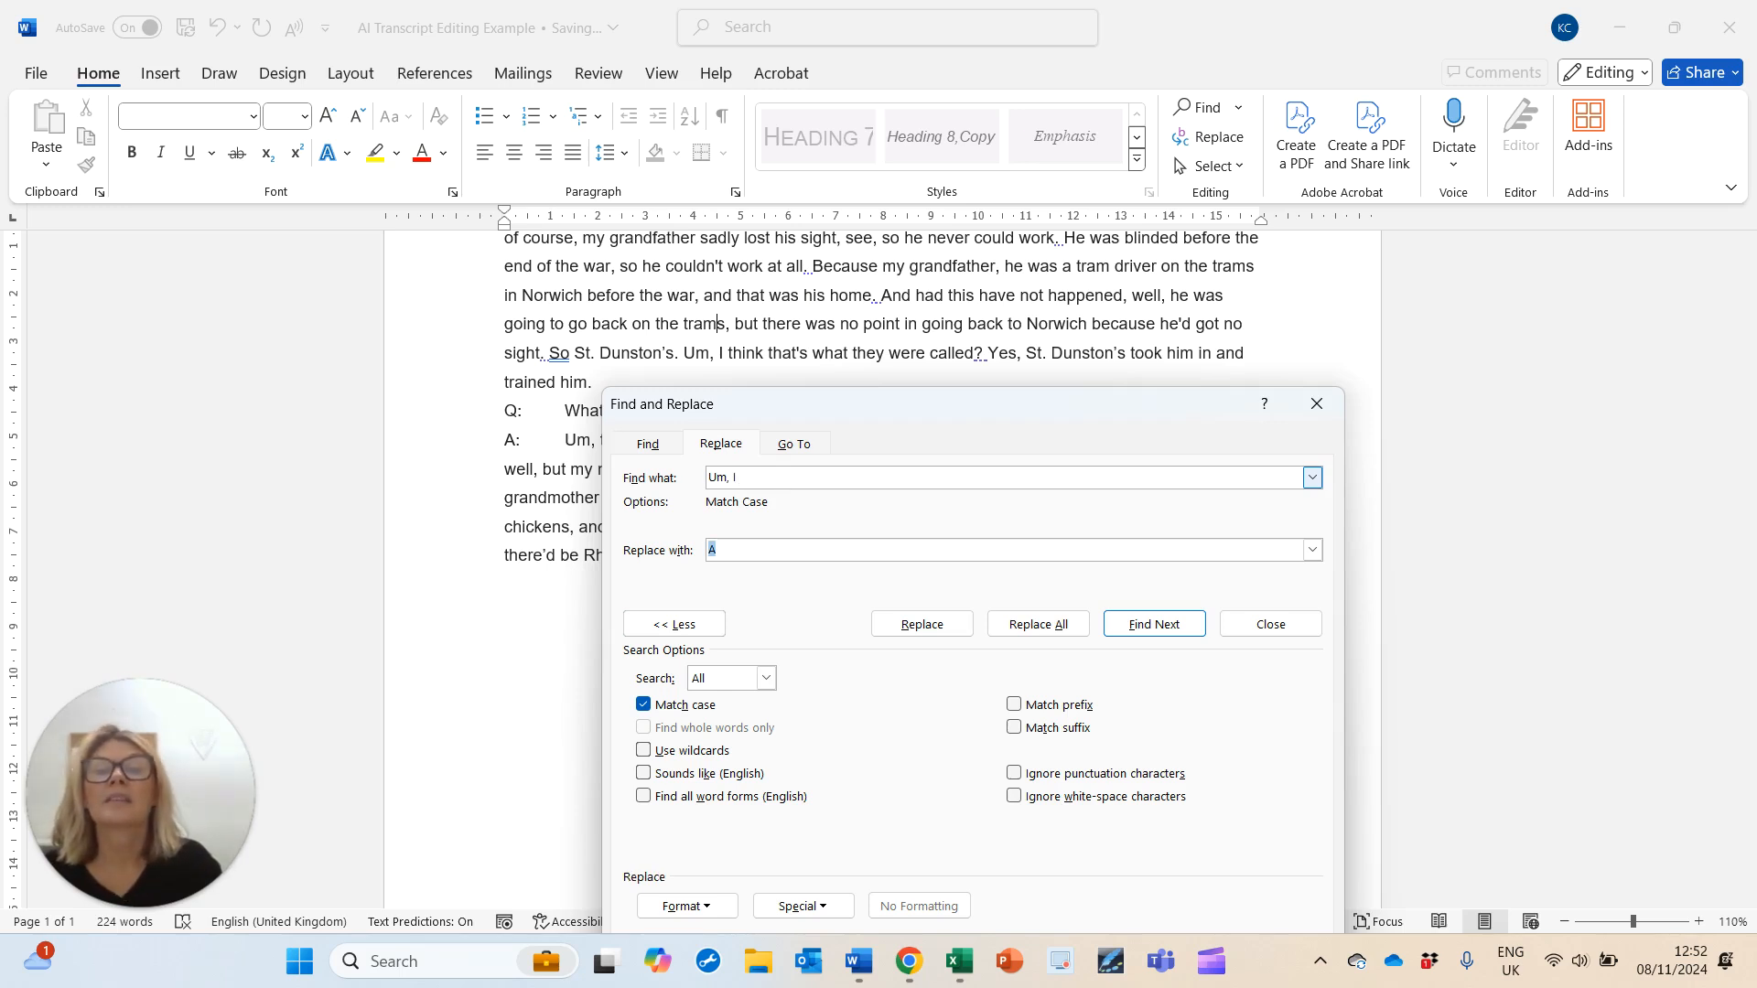
pyautogui.write('I')
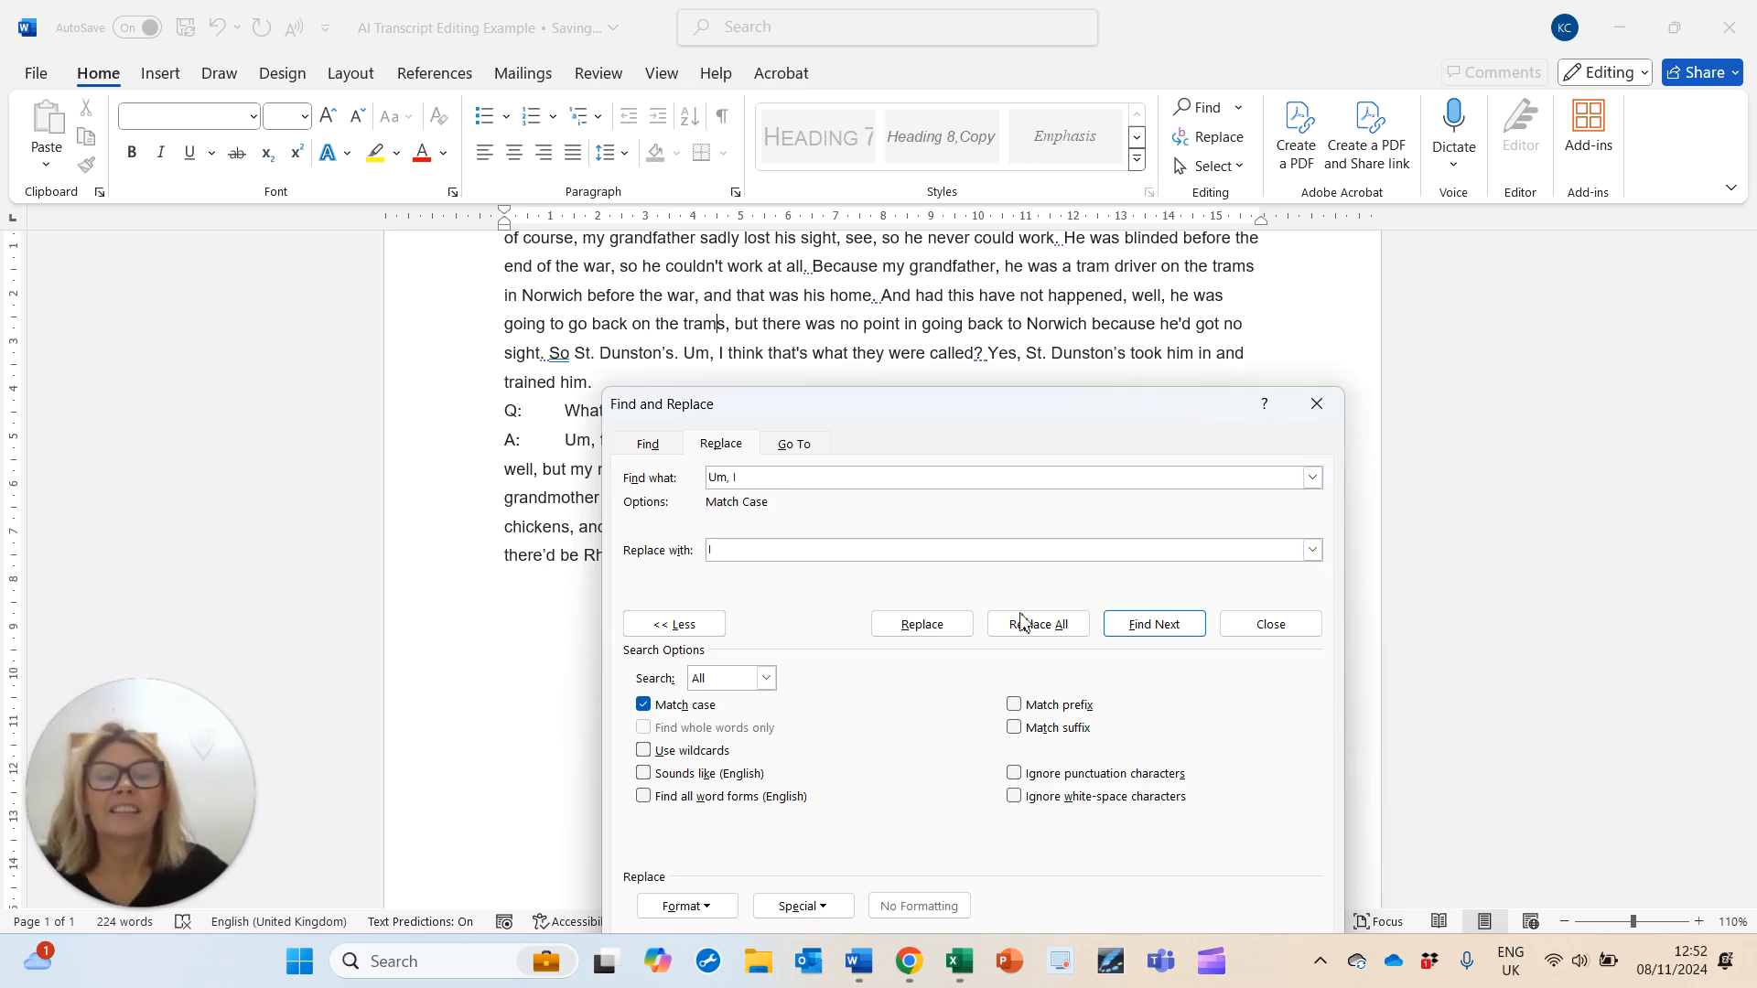
pyautogui.click(1038, 623)
pyautogui.click(906, 543)
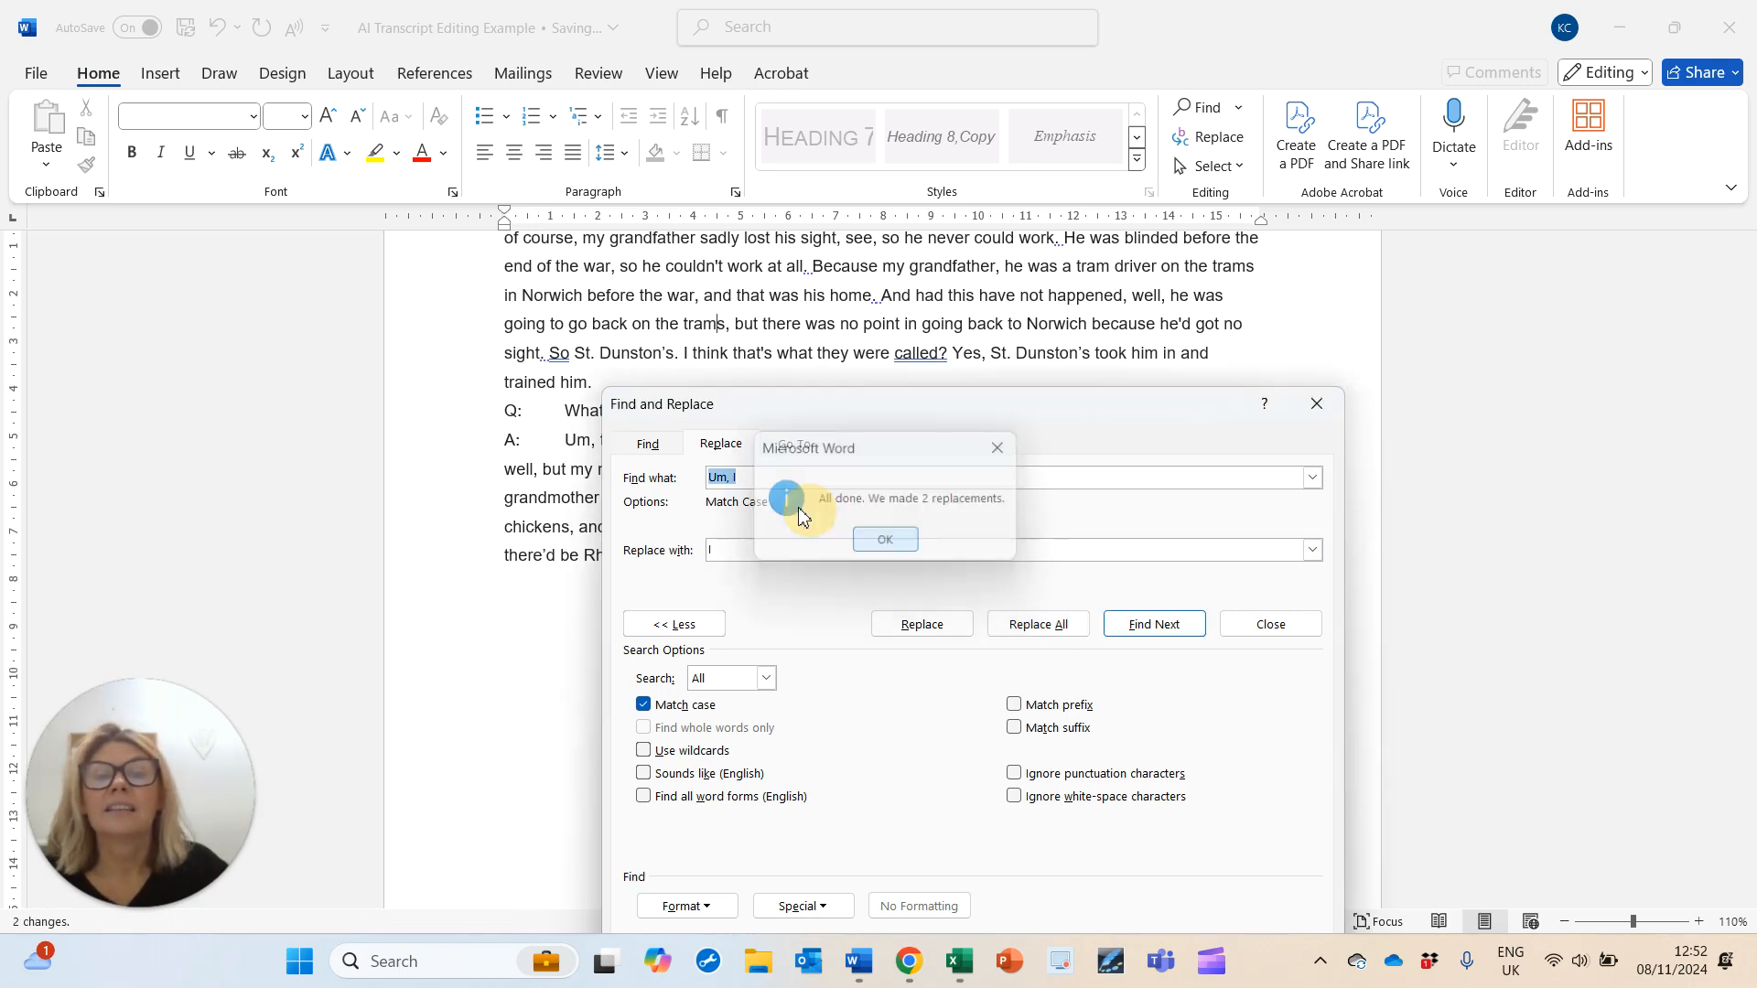
# Step: Replace every "Um, w" in the transcript with a capital "W"
pyautogui.click(773, 482)
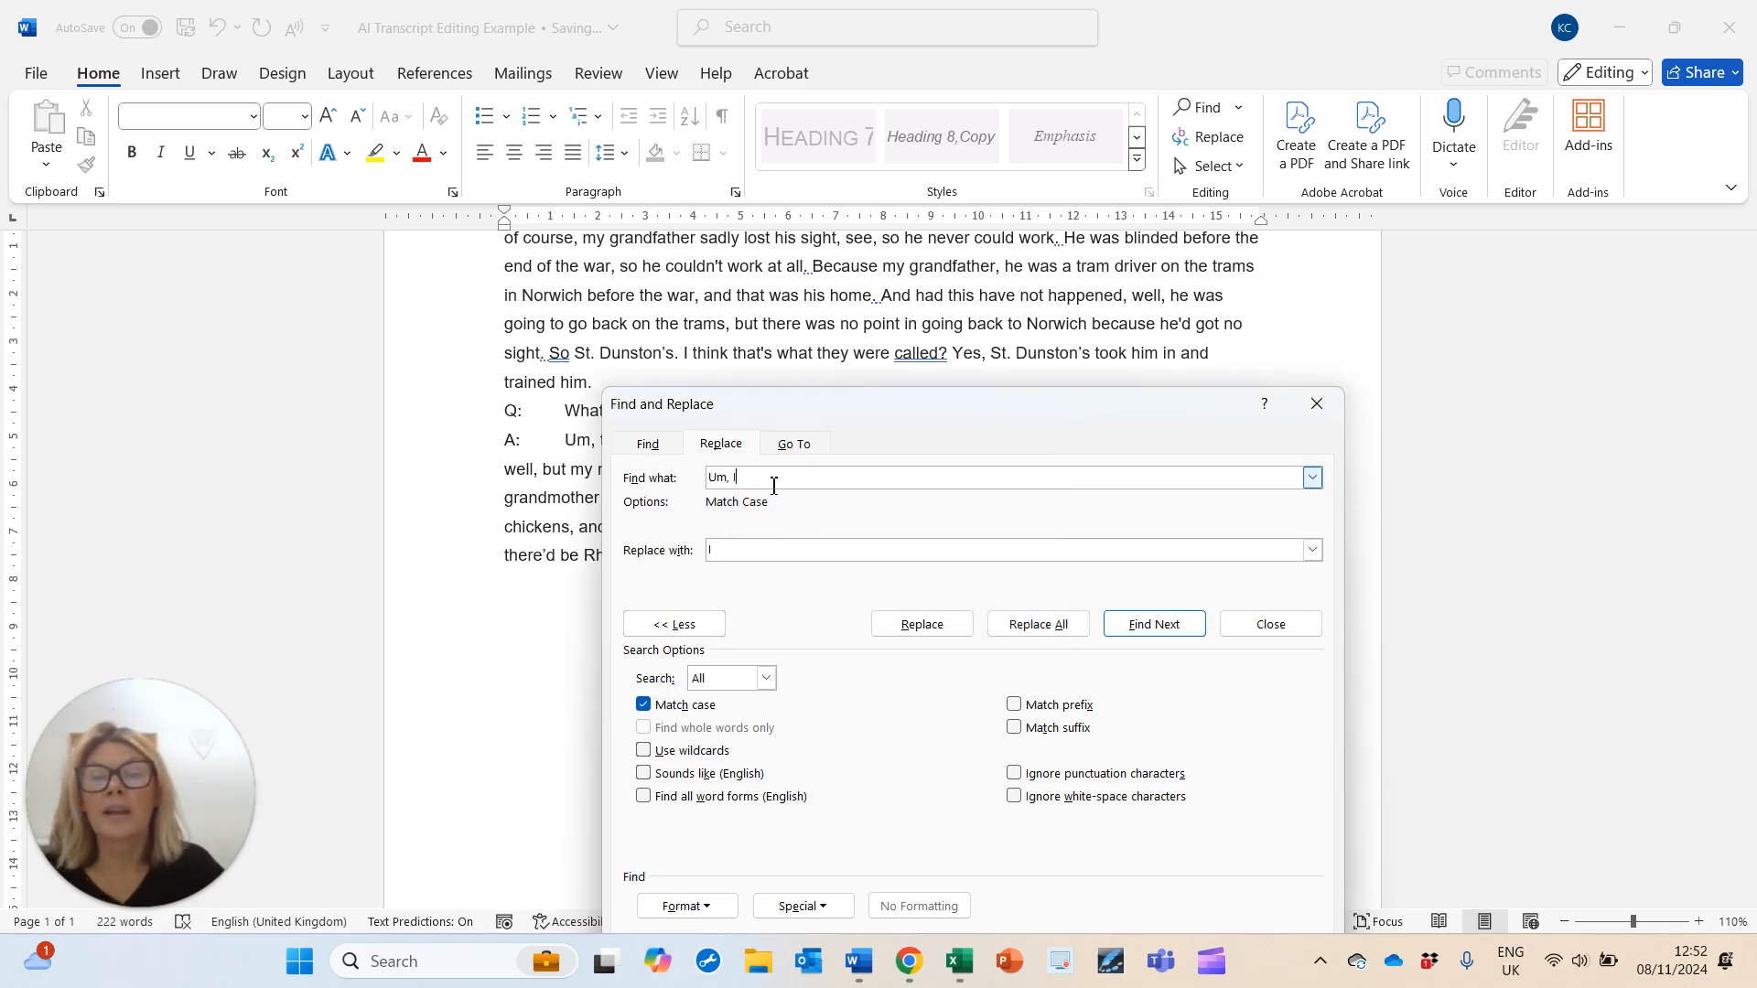
pyautogui.press('BackSpace')
pyautogui.click(712, 549)
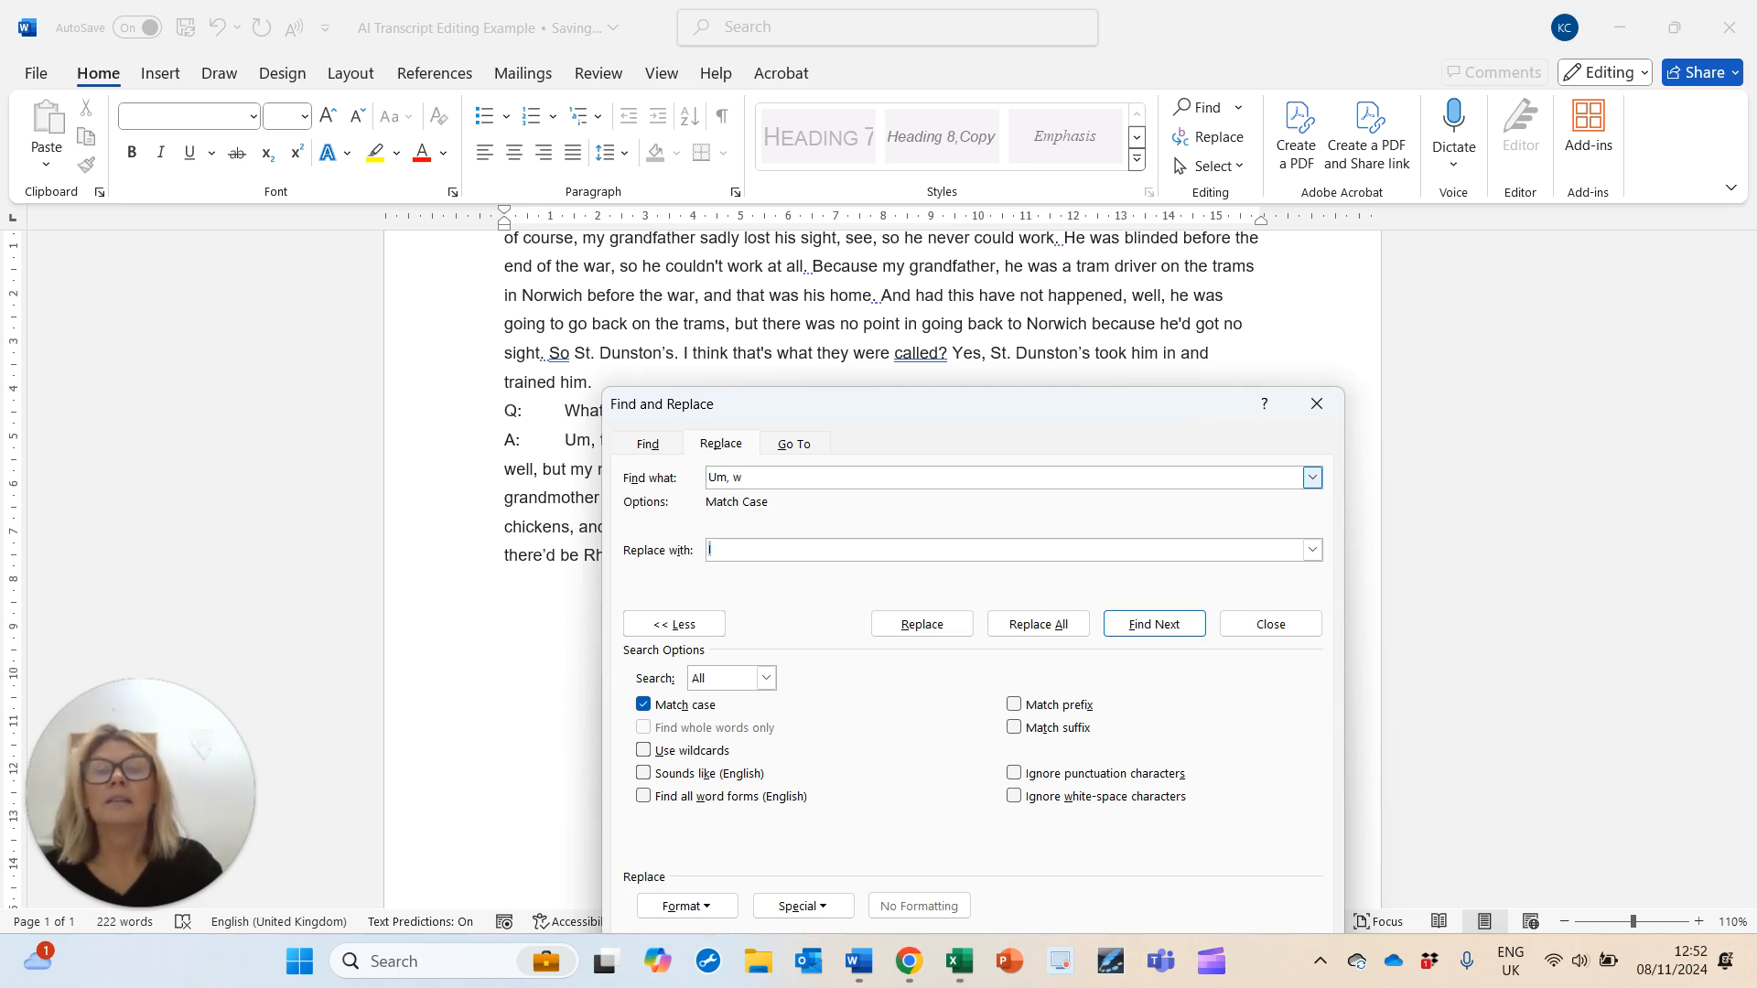
pyautogui.write('W')
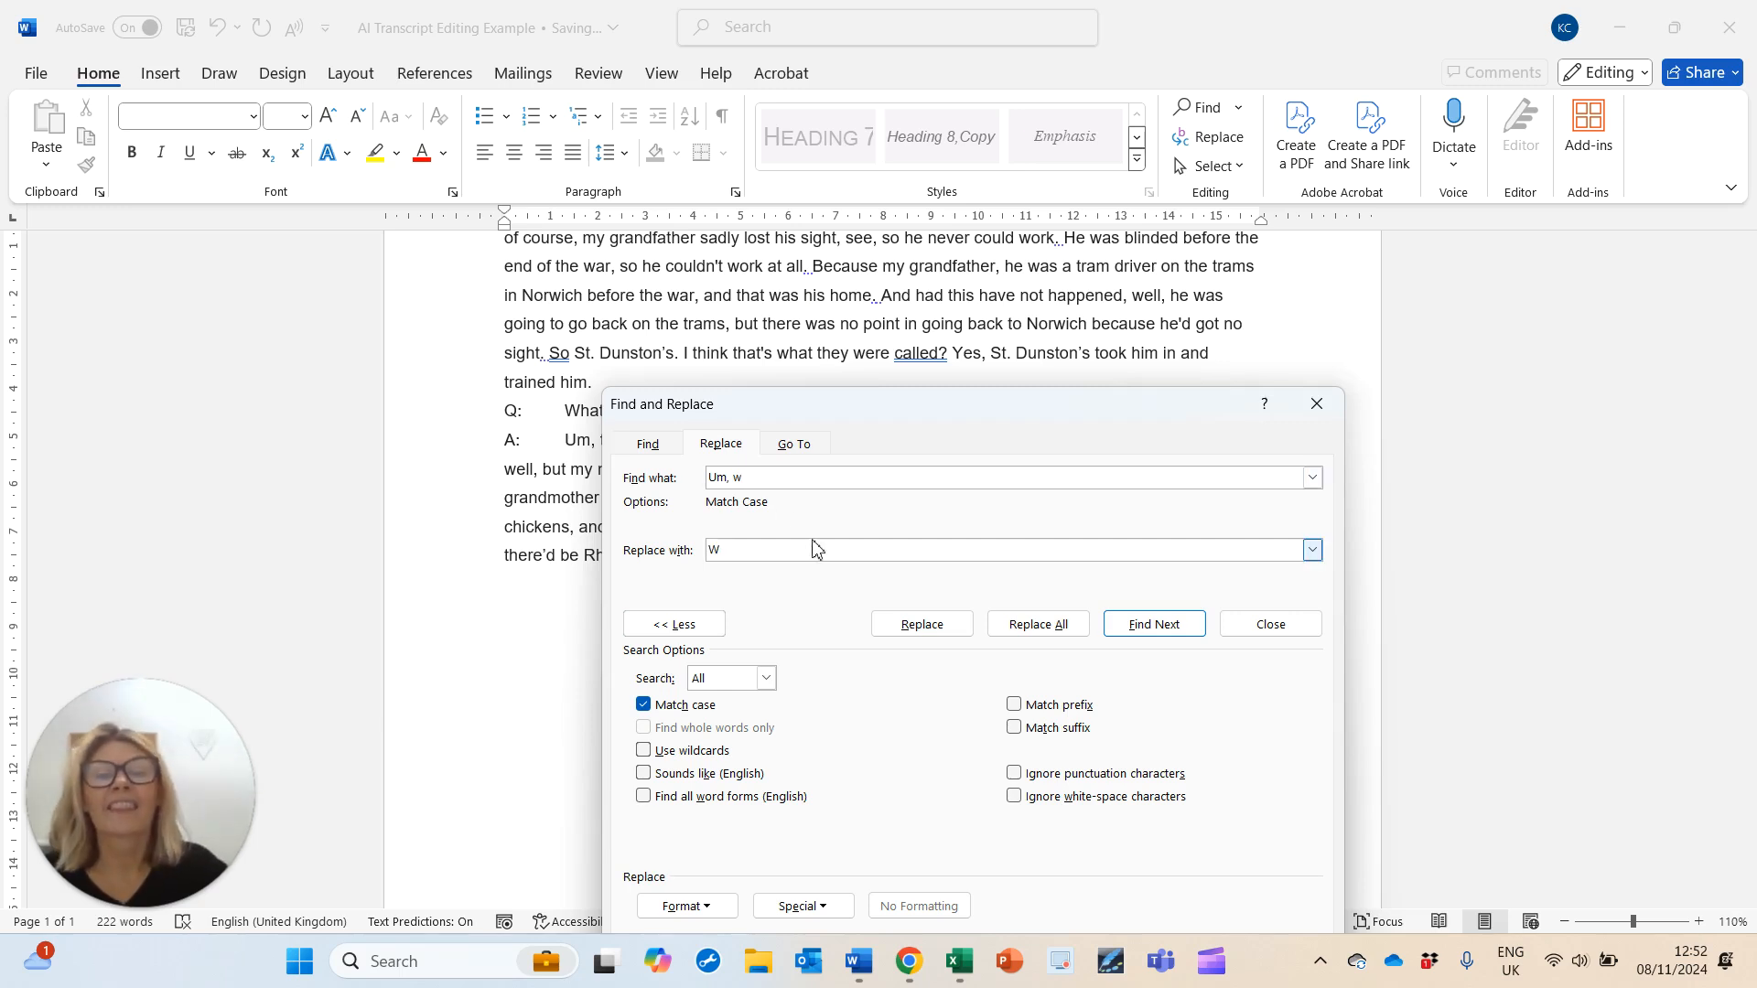
pyautogui.click(1043, 624)
pyautogui.click(886, 542)
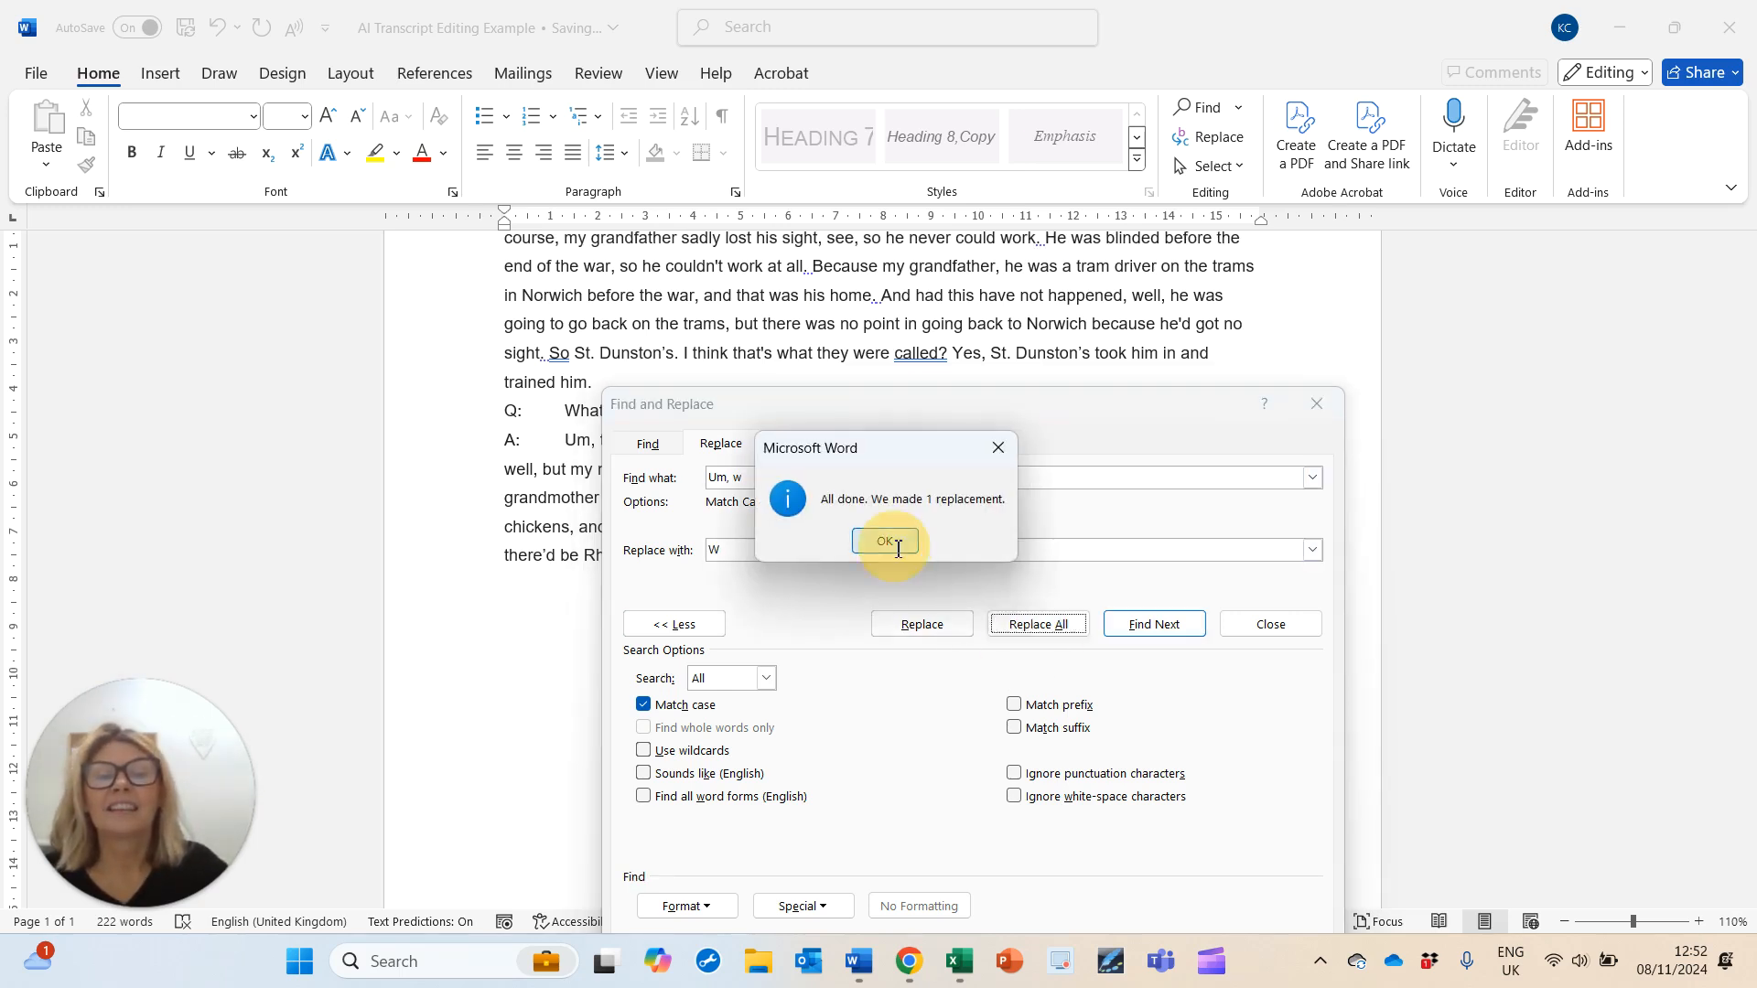
# Step: Replace every "Um, s" in the transcript with a capital "S", using a lowercase s in the search text
pyautogui.click(769, 476)
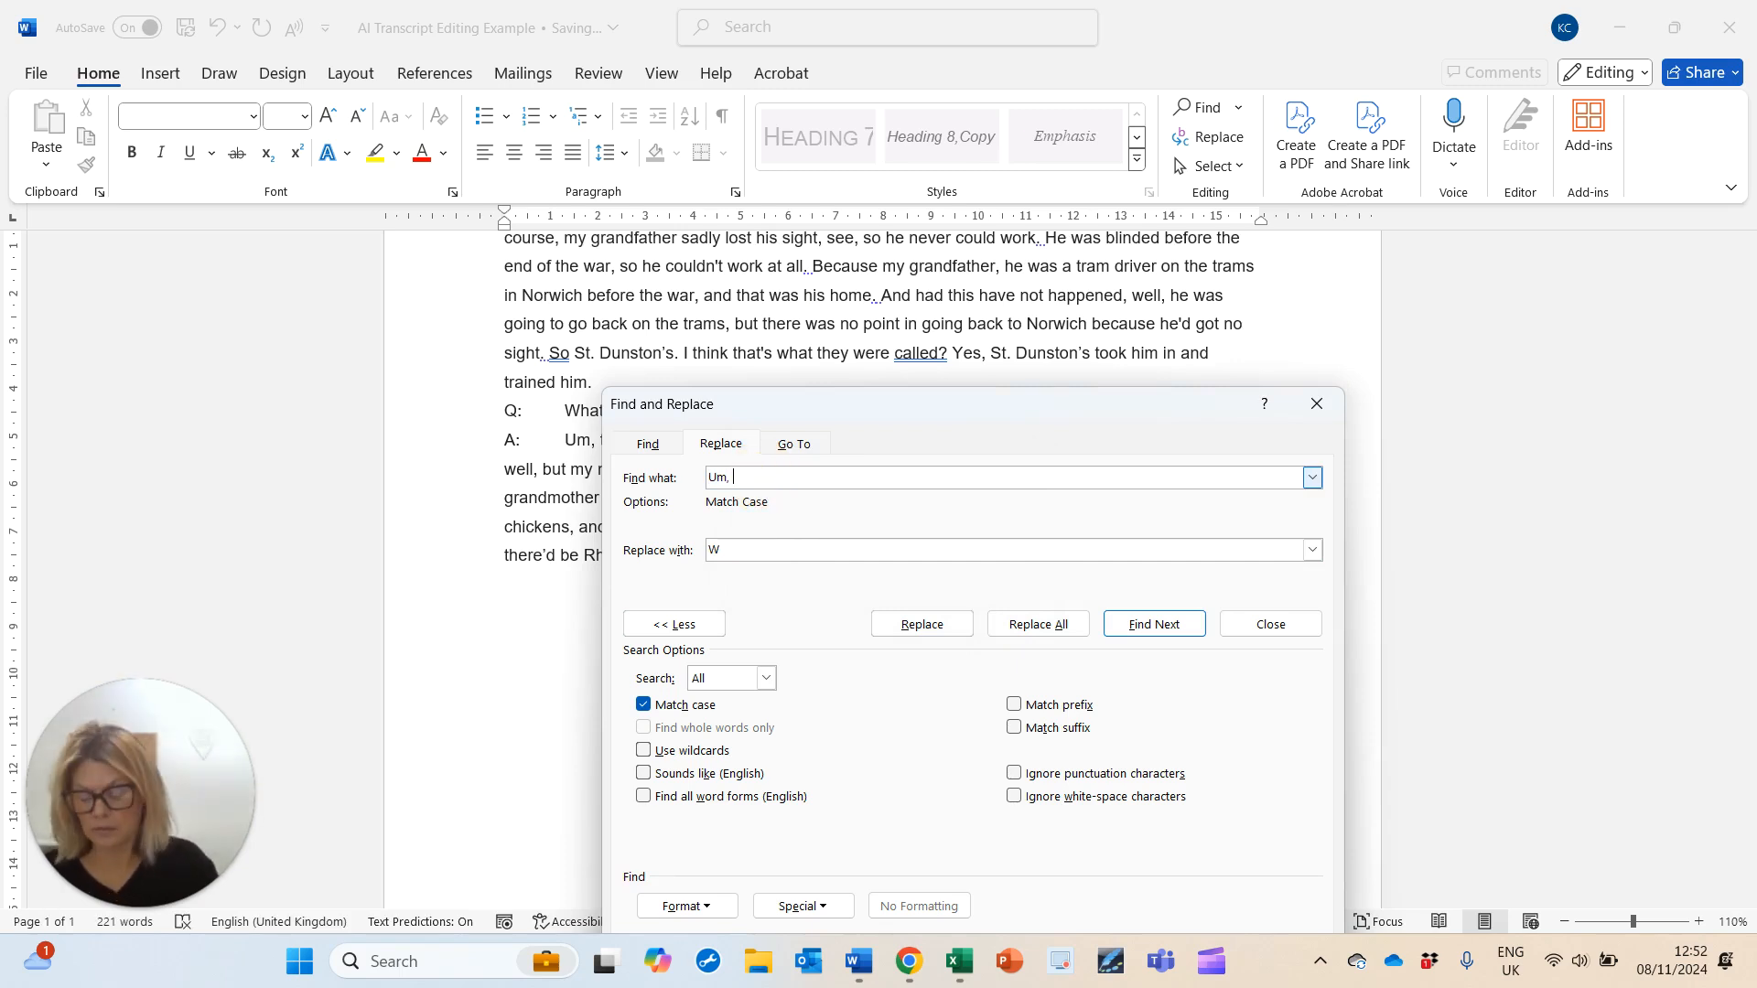
pyautogui.write('S')
pyautogui.press('Tab')
pyautogui.write('S')
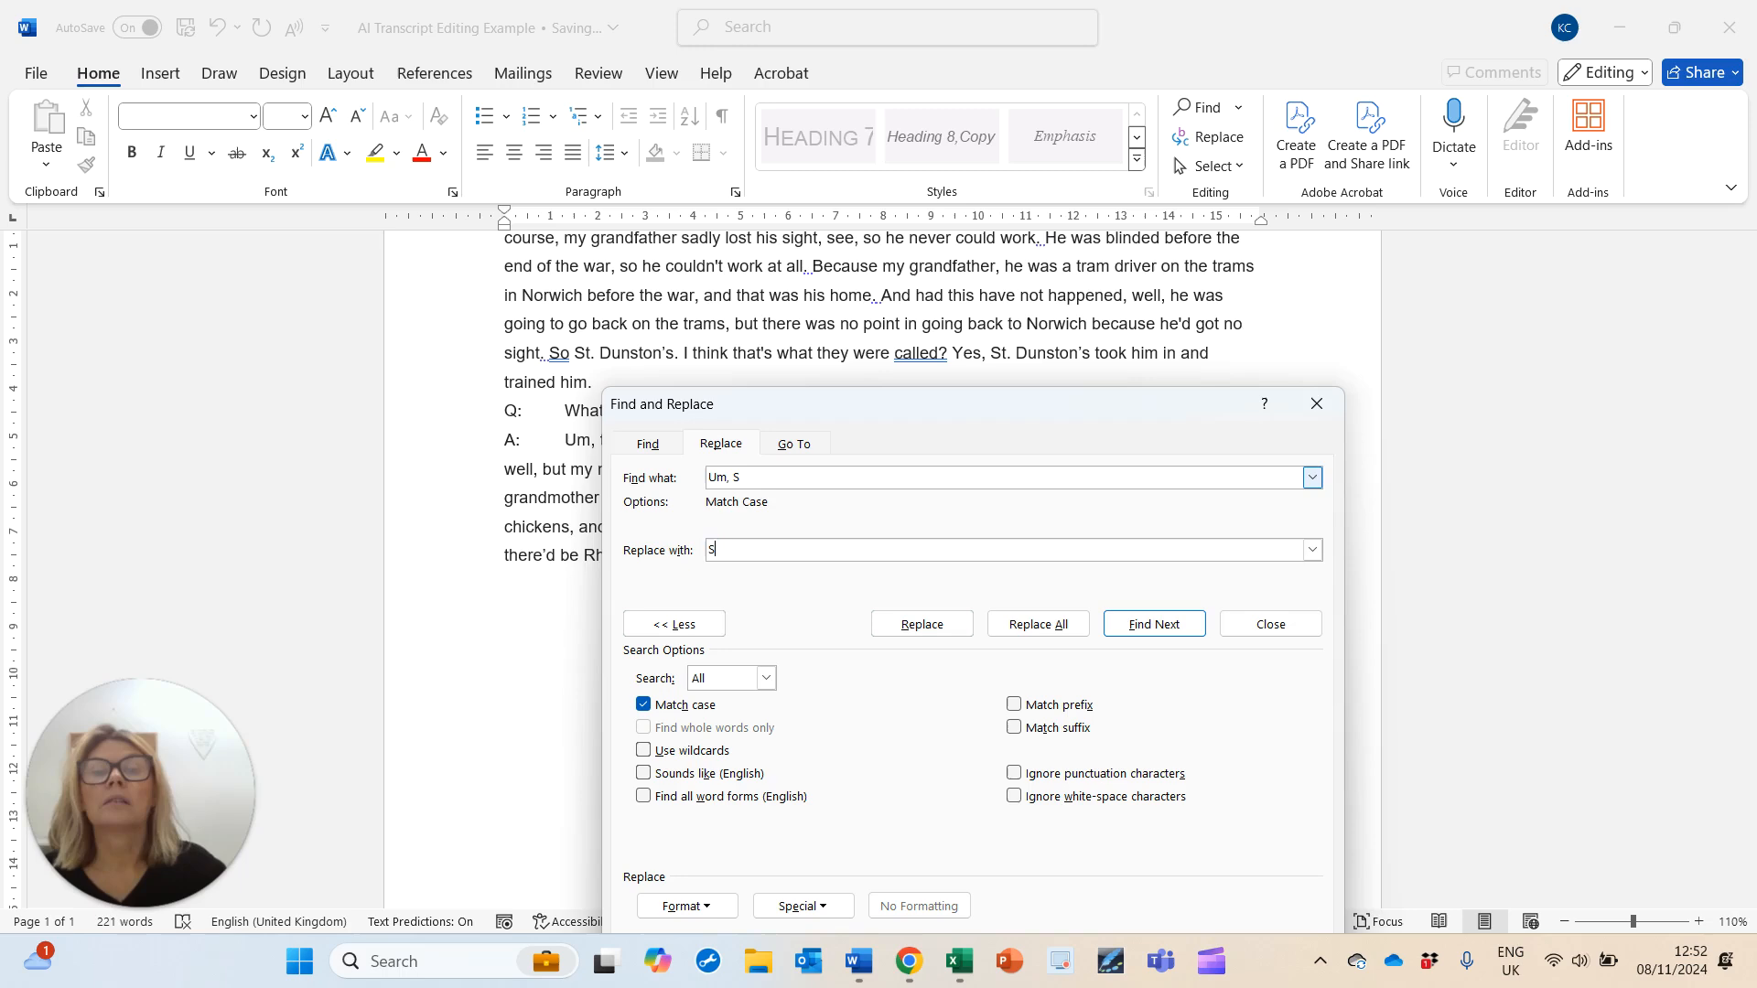
pyautogui.click(753, 485)
pyautogui.press('BackSpace')
pyautogui.write('s')
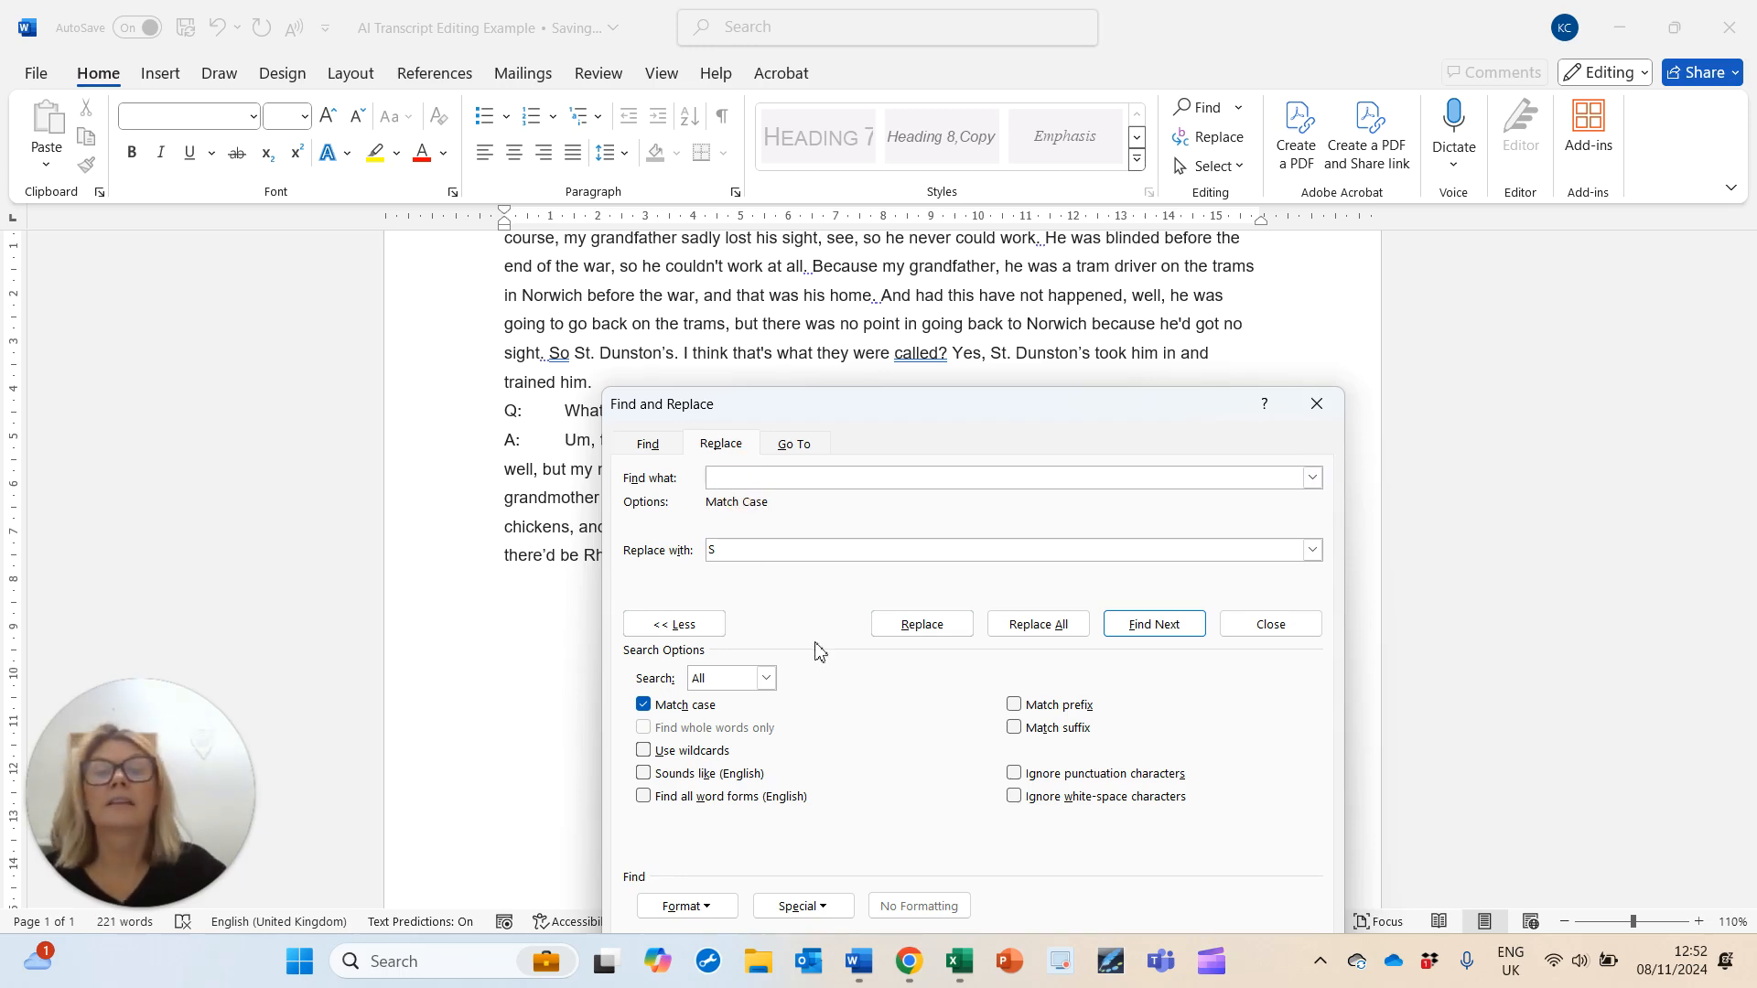
pyautogui.click(1030, 627)
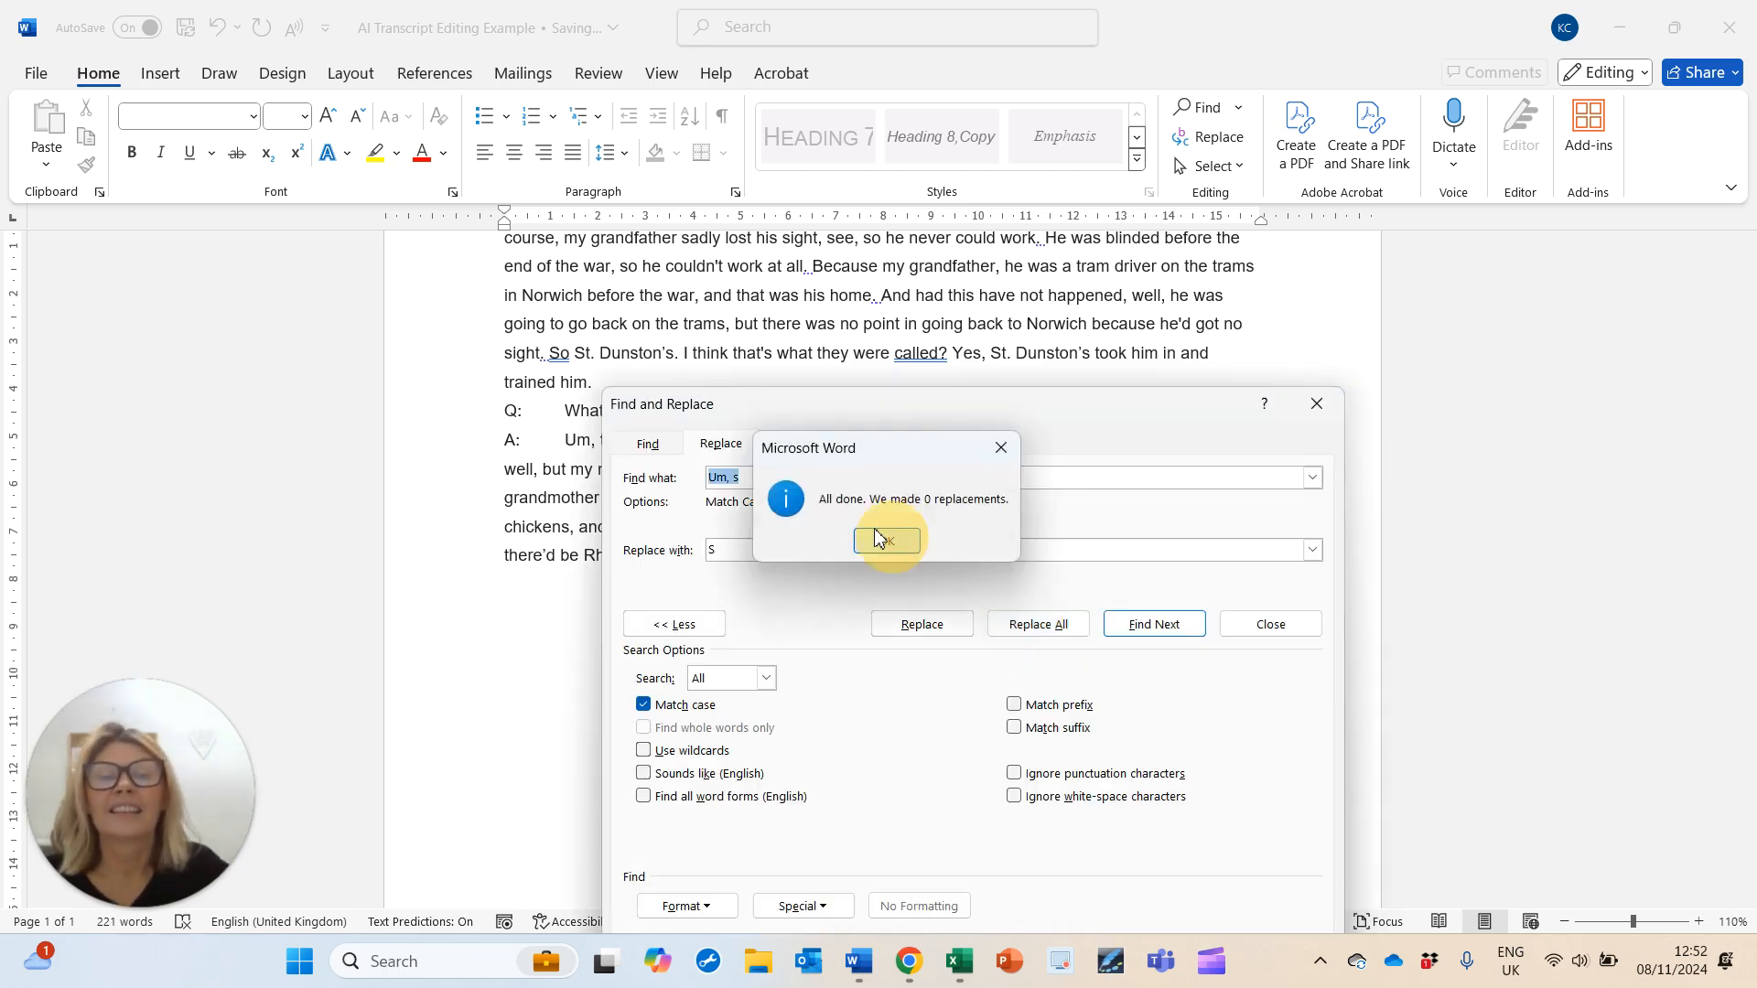
pyautogui.click(880, 540)
# Step: Replace every "Um, b" in the transcript with a capital "B", keeping Match case on
pyautogui.click(806, 483)
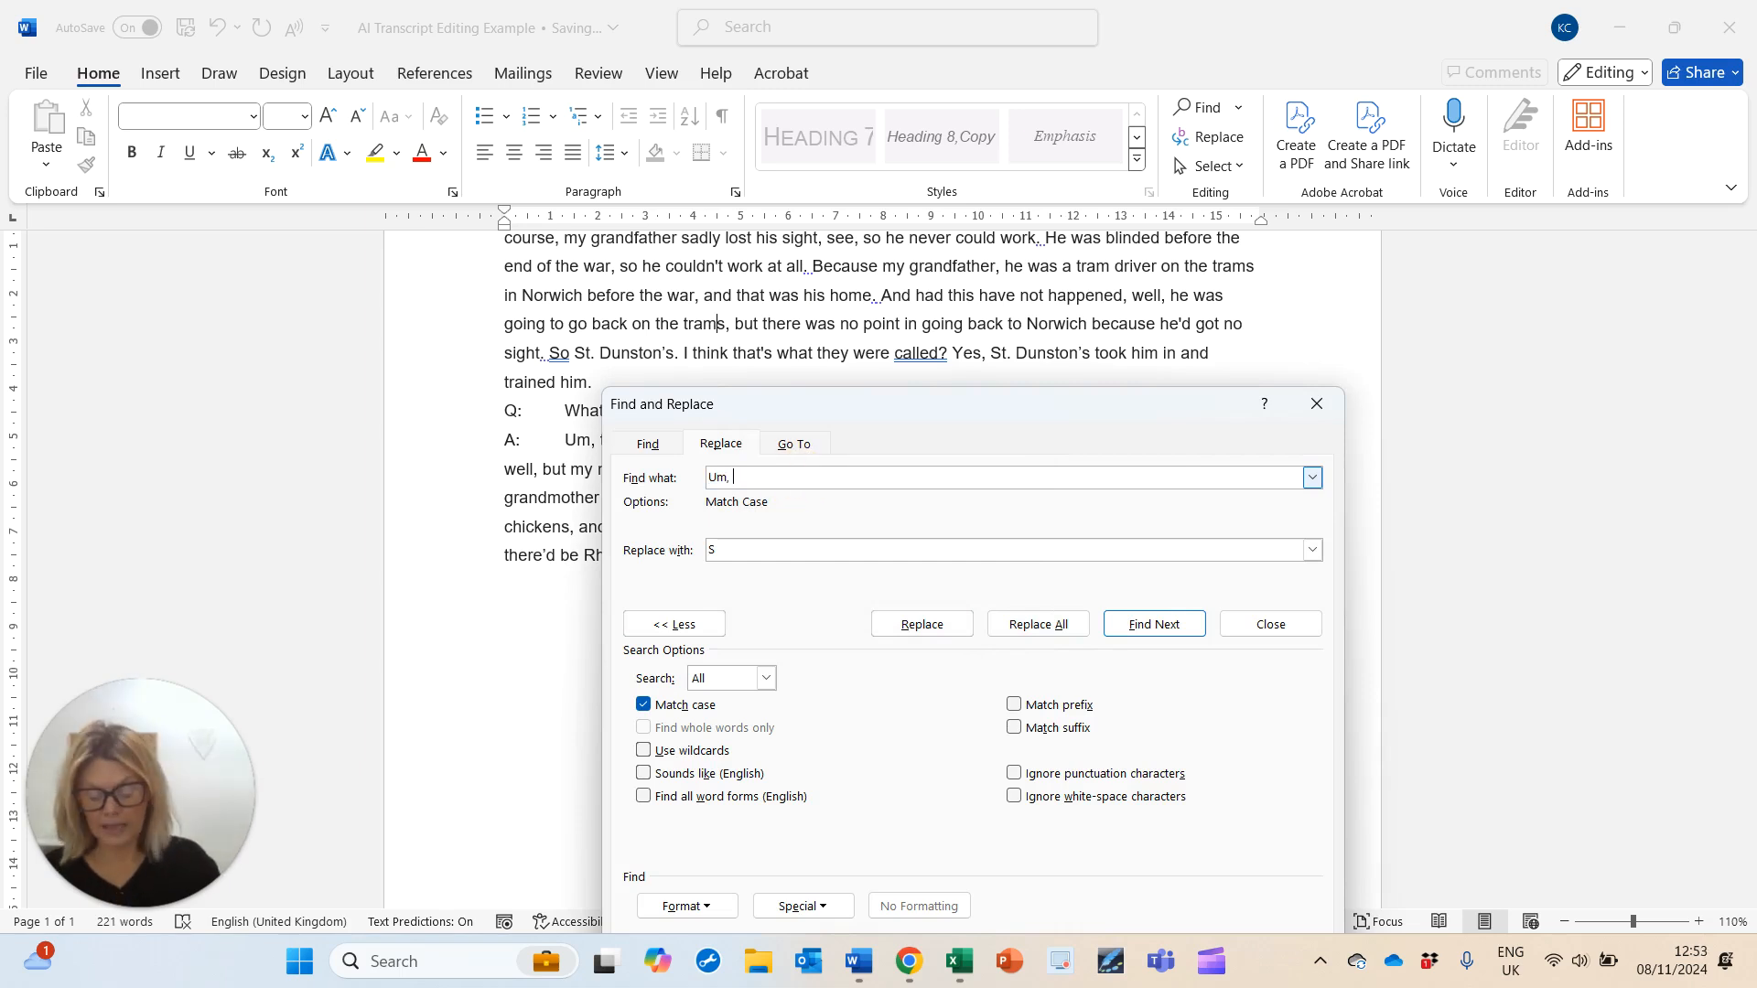
pyautogui.press('Tab')
pyautogui.write('B')
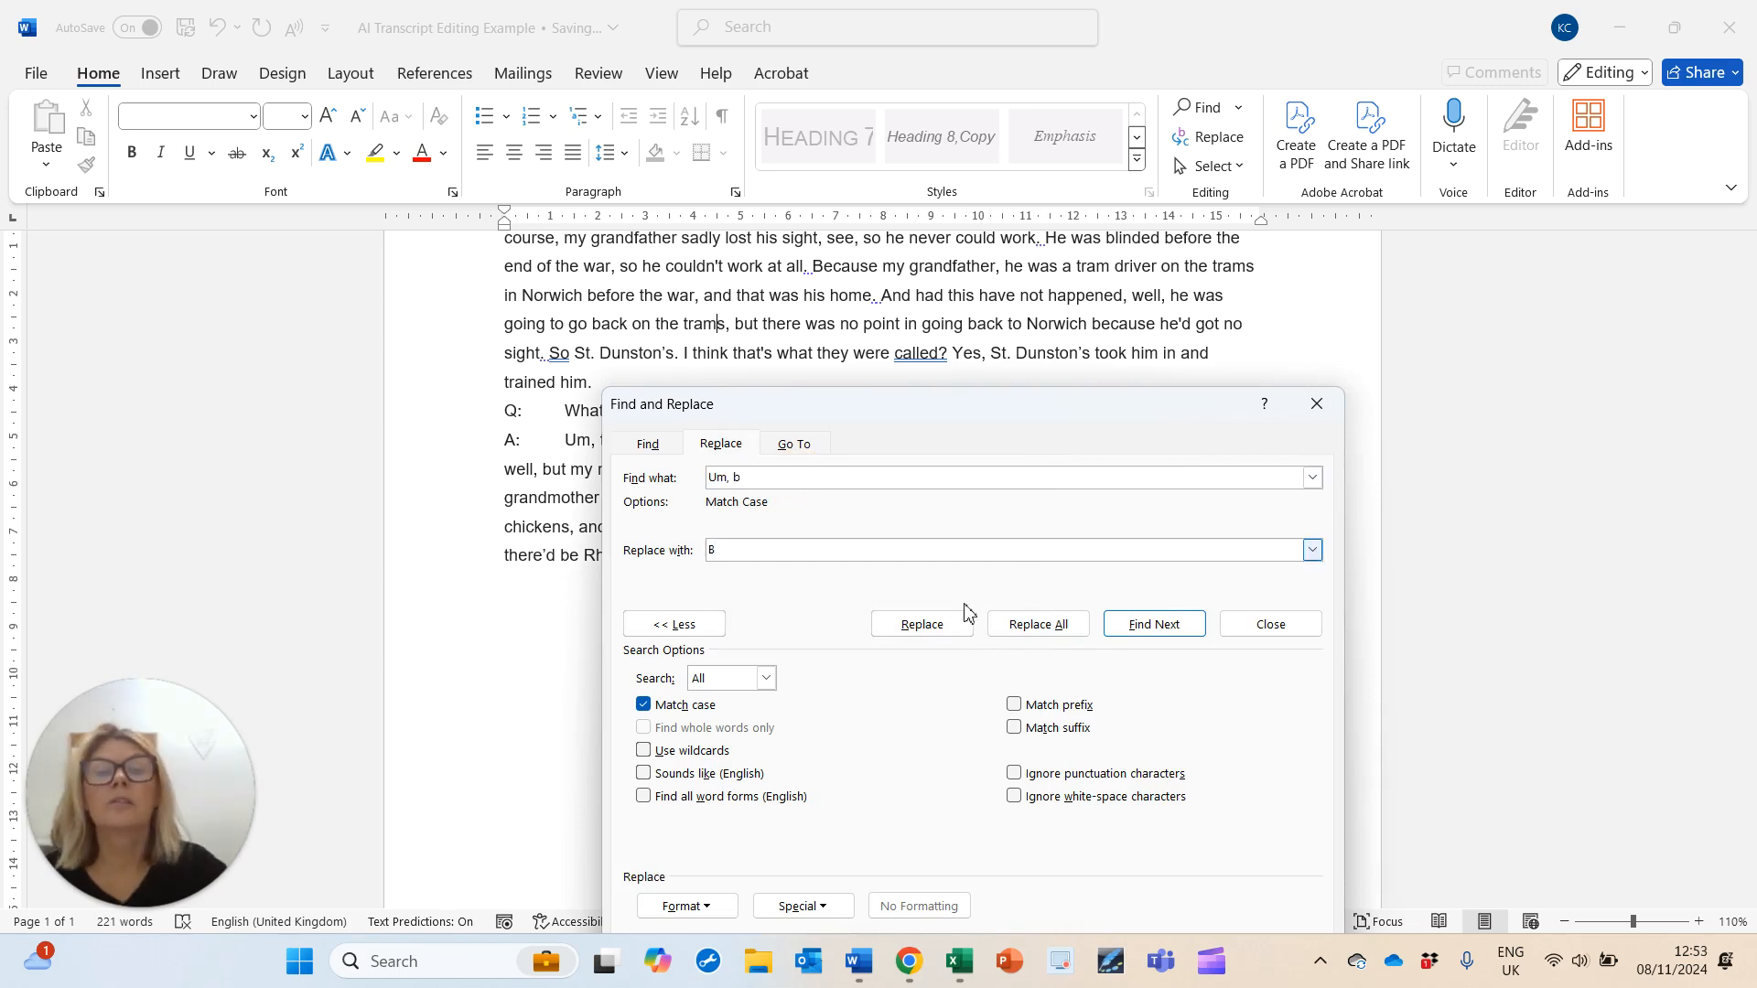
pyautogui.click(1025, 628)
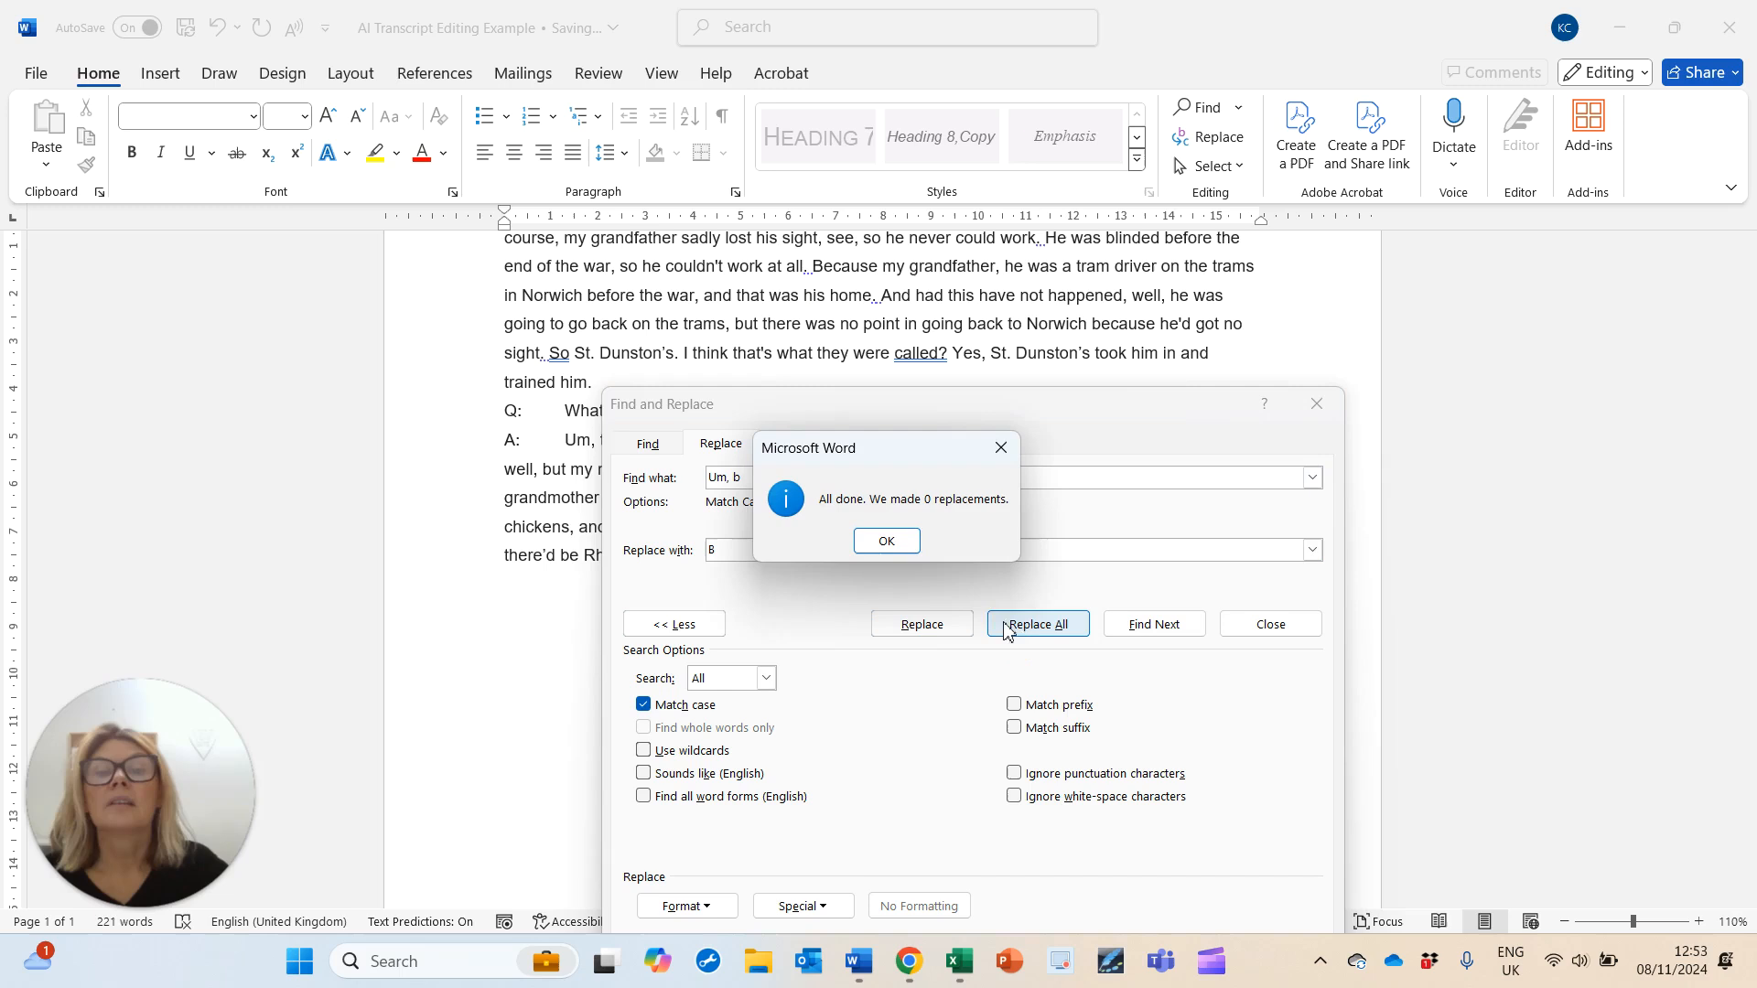
pyautogui.click(889, 543)
# Step: Replace every "Um, t" in the transcript with a capital "T" and close Find and Replace
pyautogui.click(771, 477)
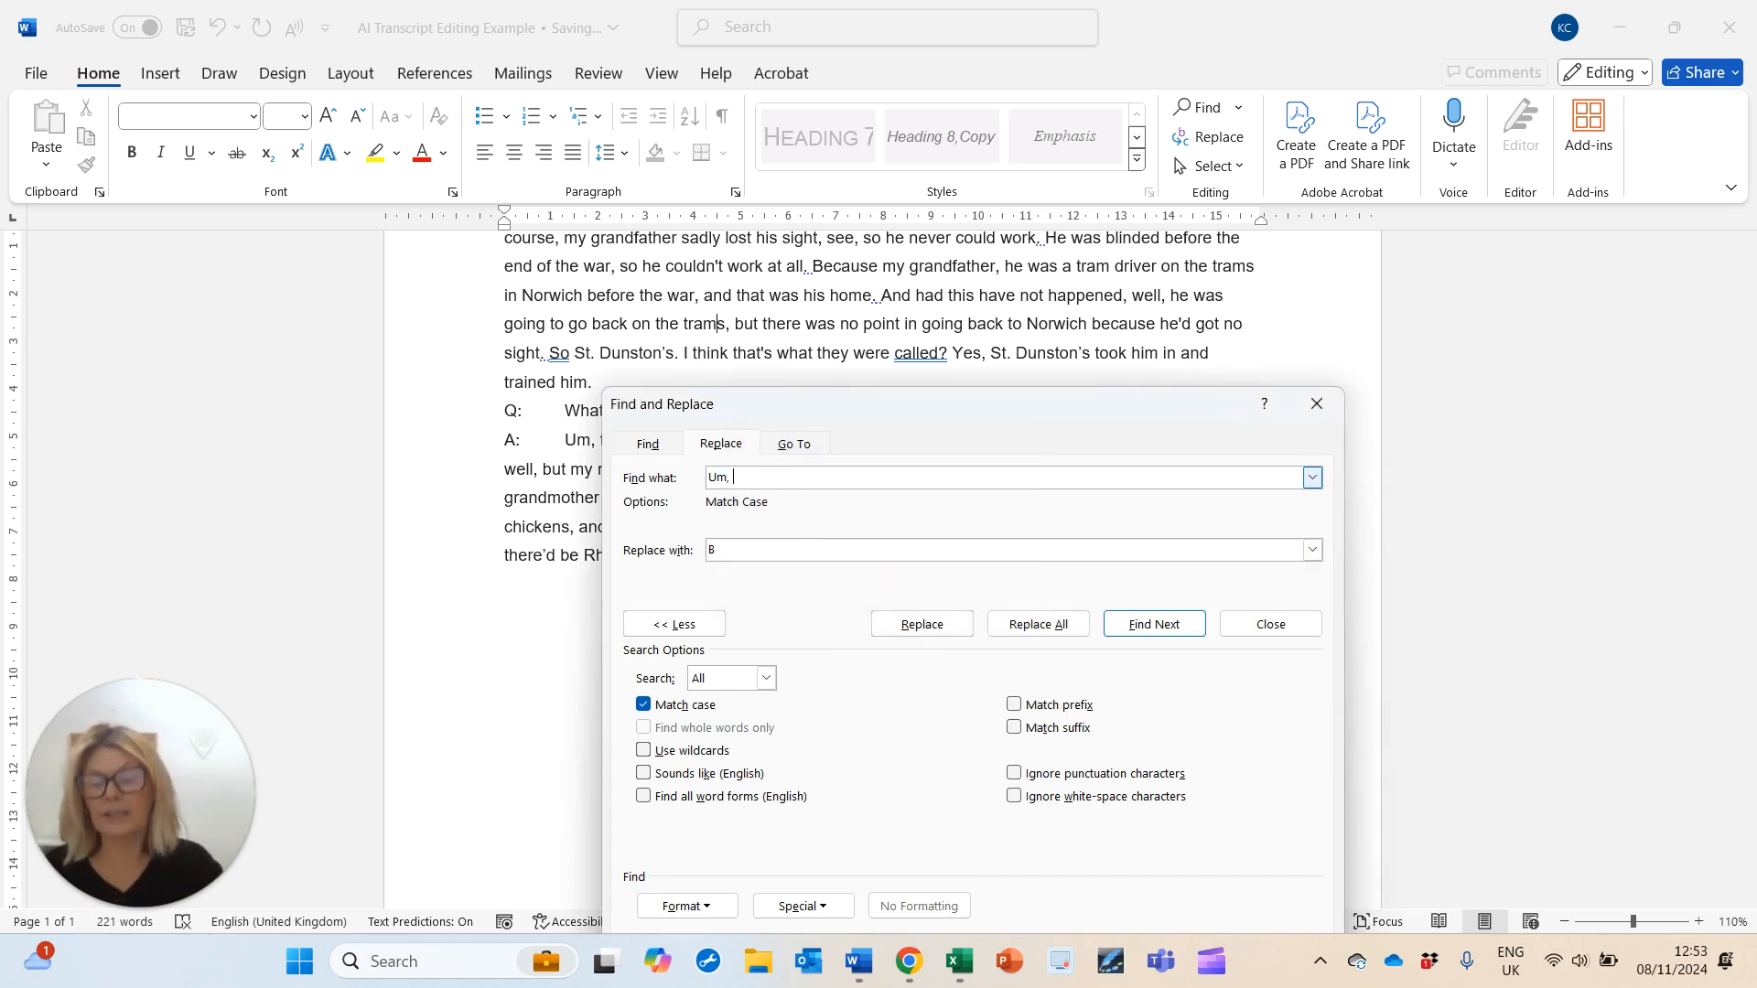
pyautogui.press('Tab')
pyautogui.write('T')
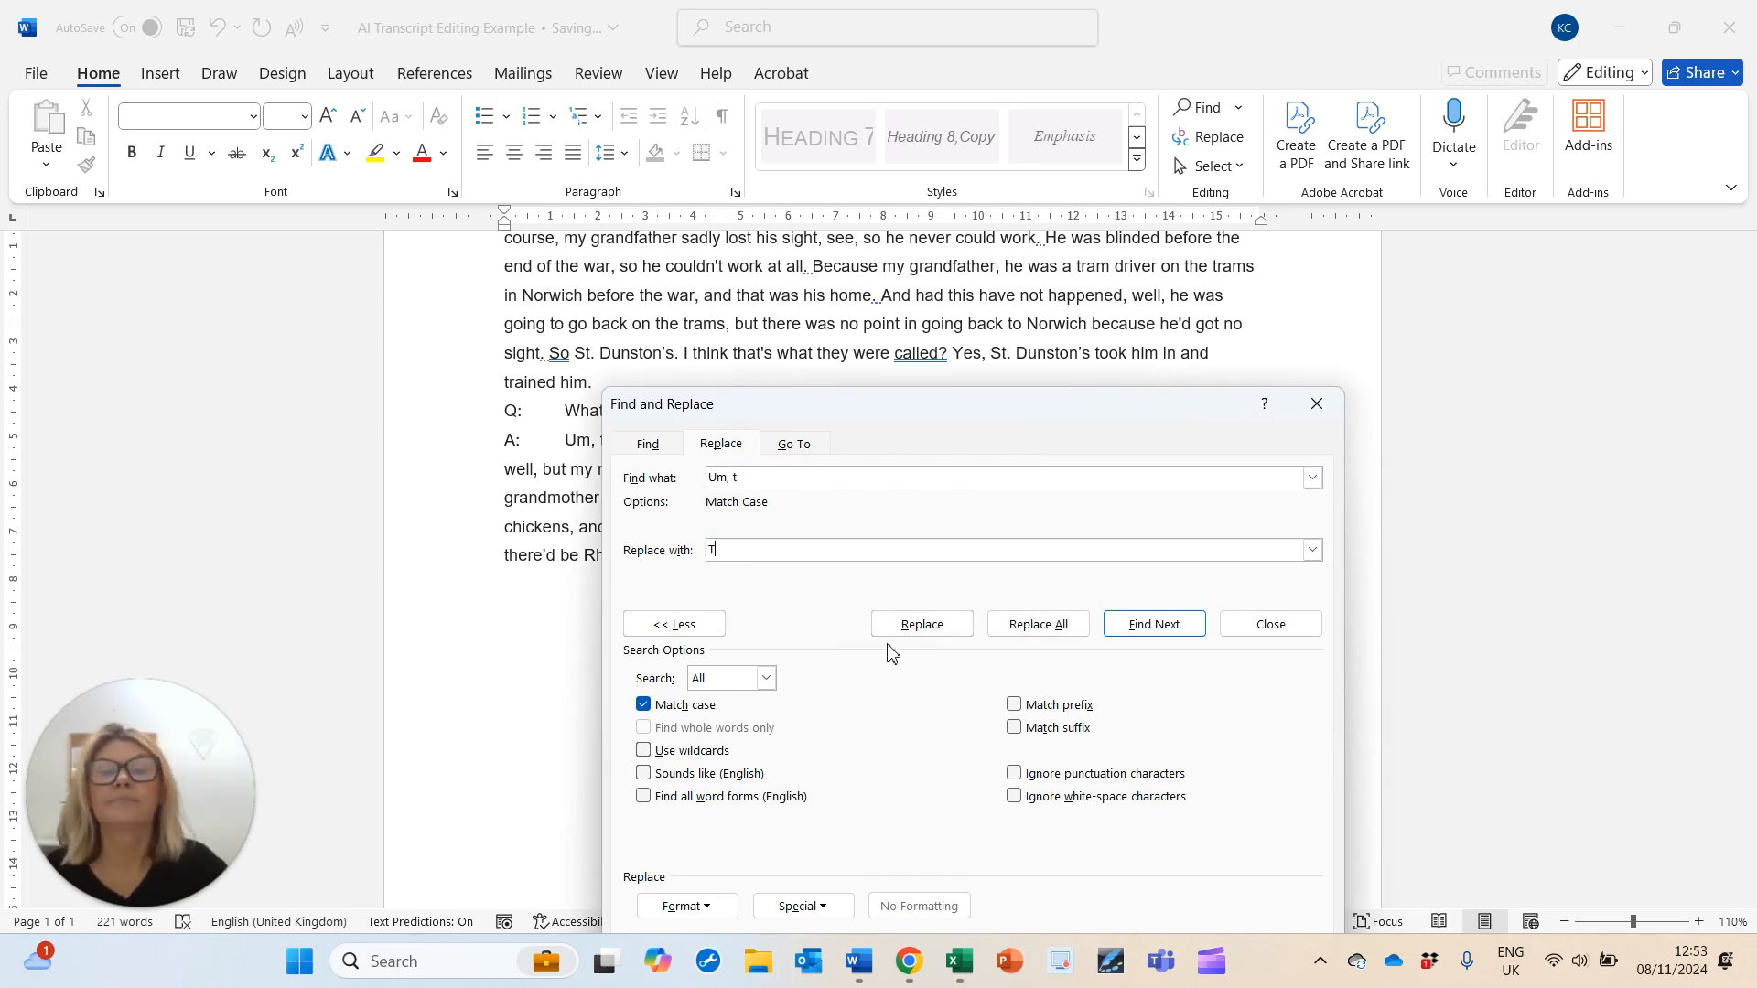
pyautogui.click(993, 630)
pyautogui.click(881, 545)
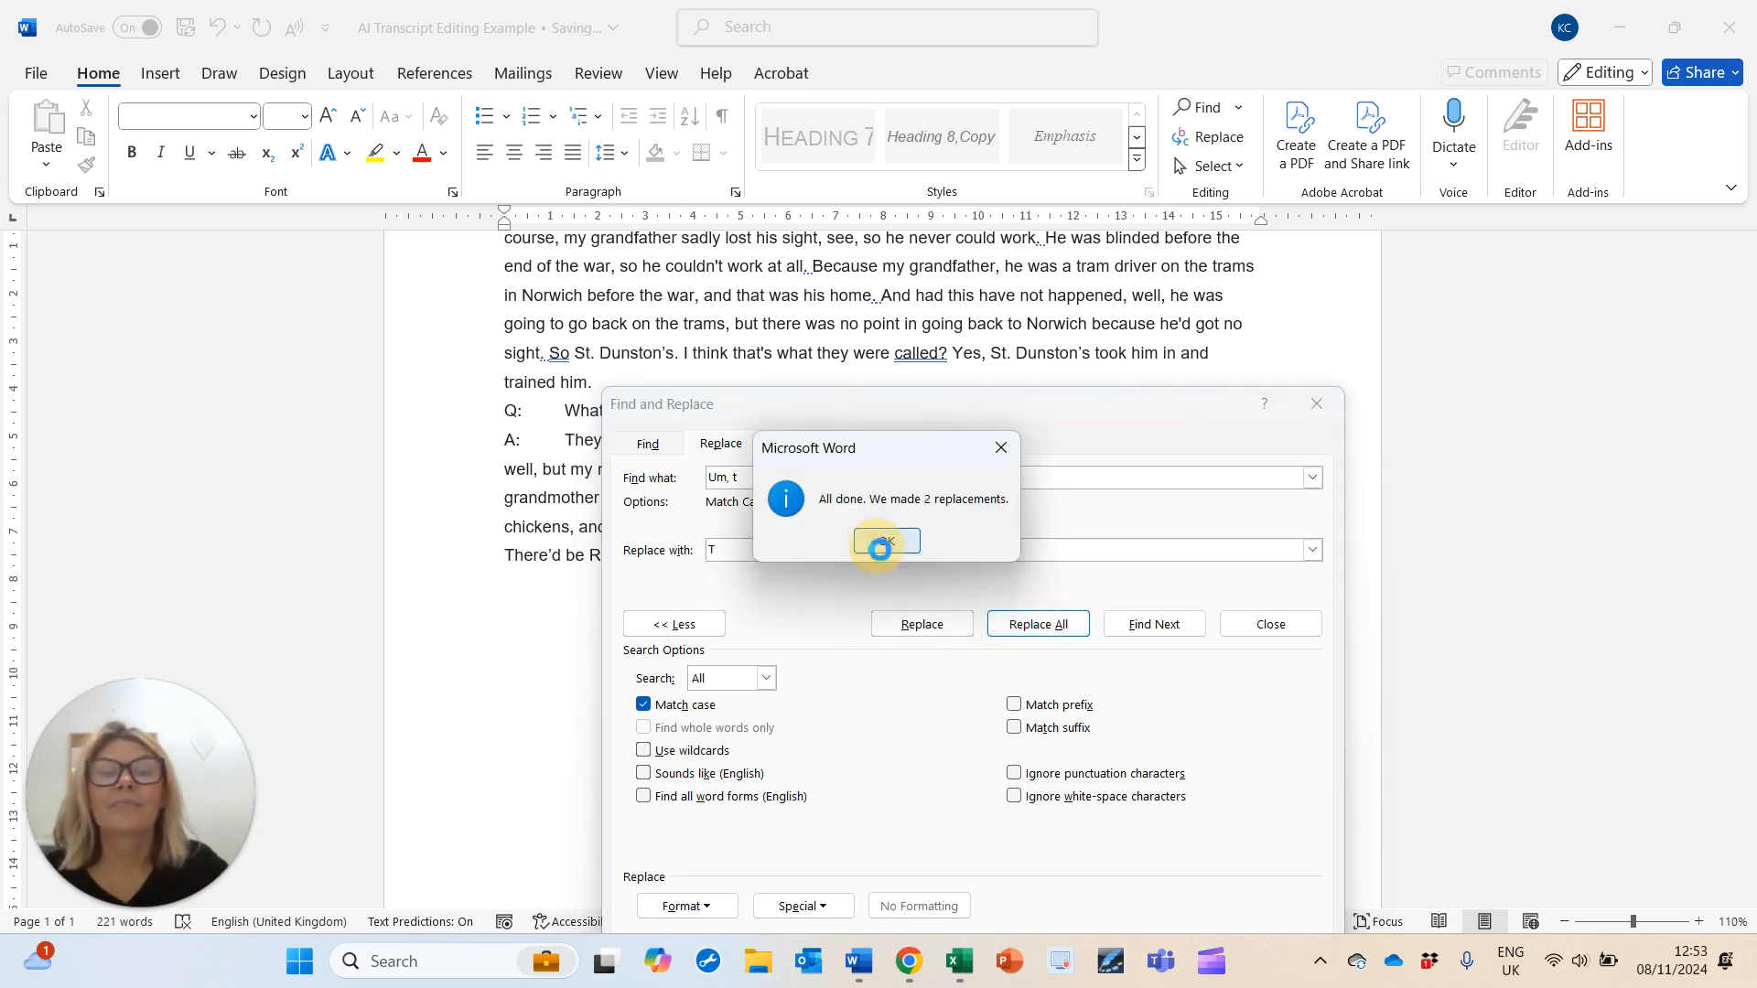
pyautogui.click(1255, 629)
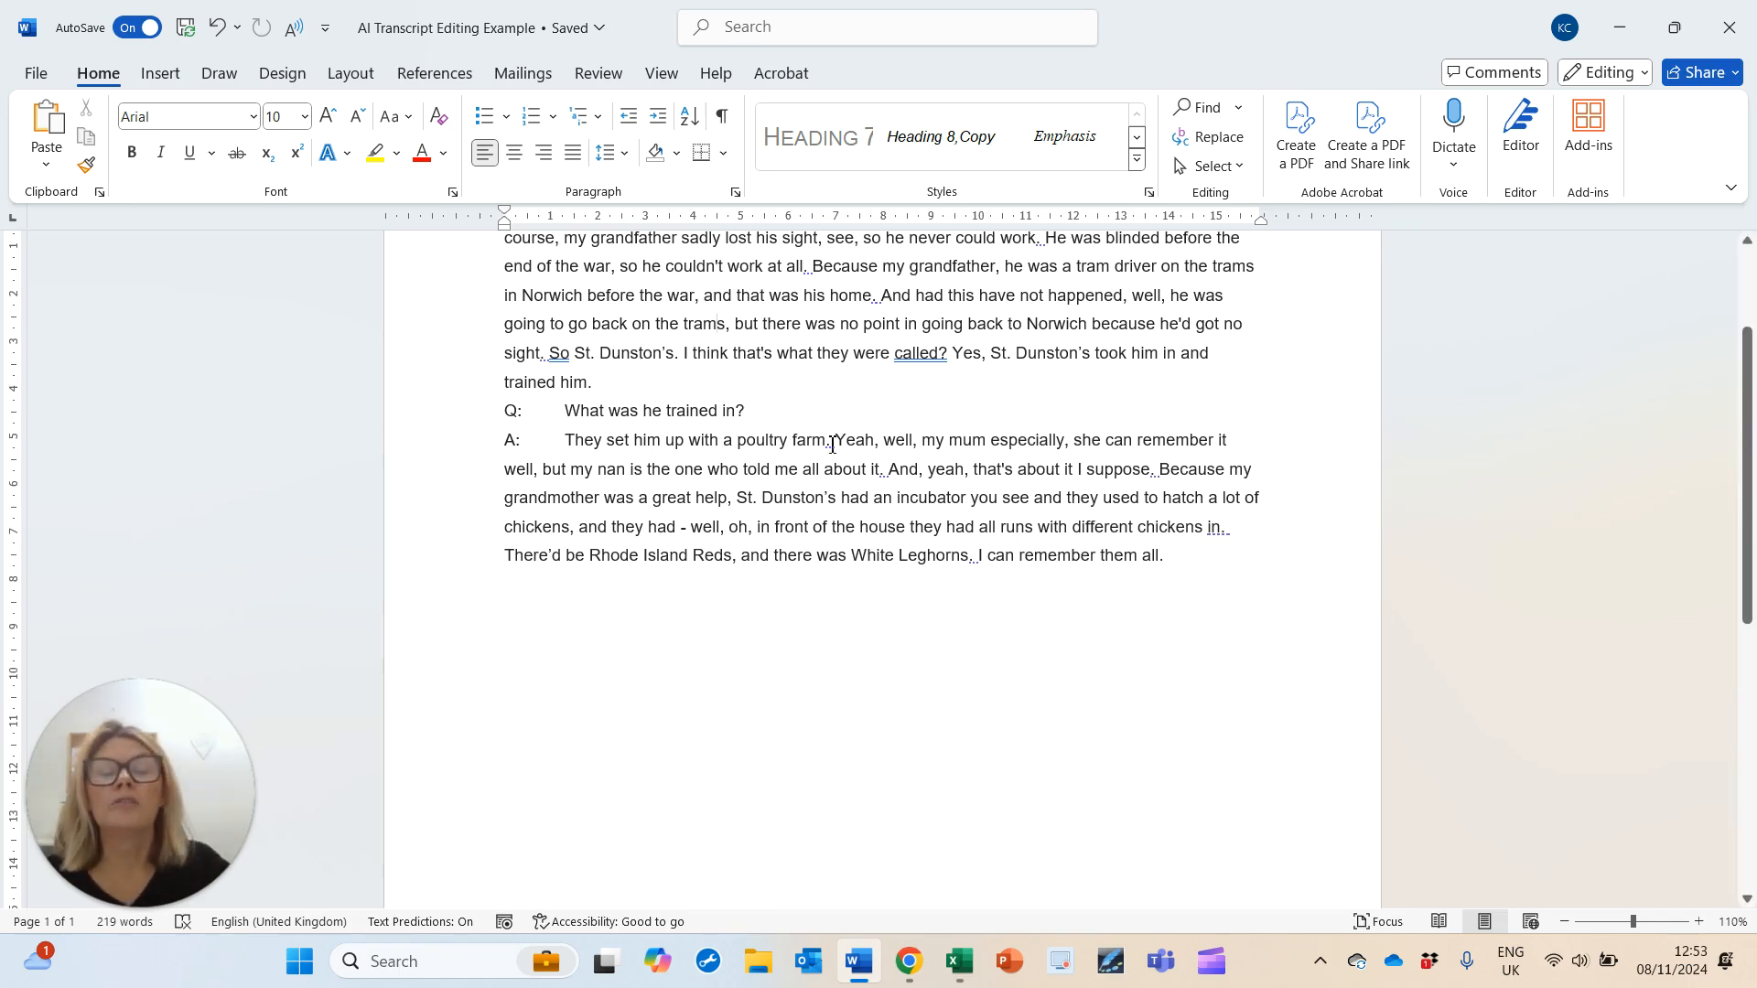
pyautogui.scroll(2, 837, 448)
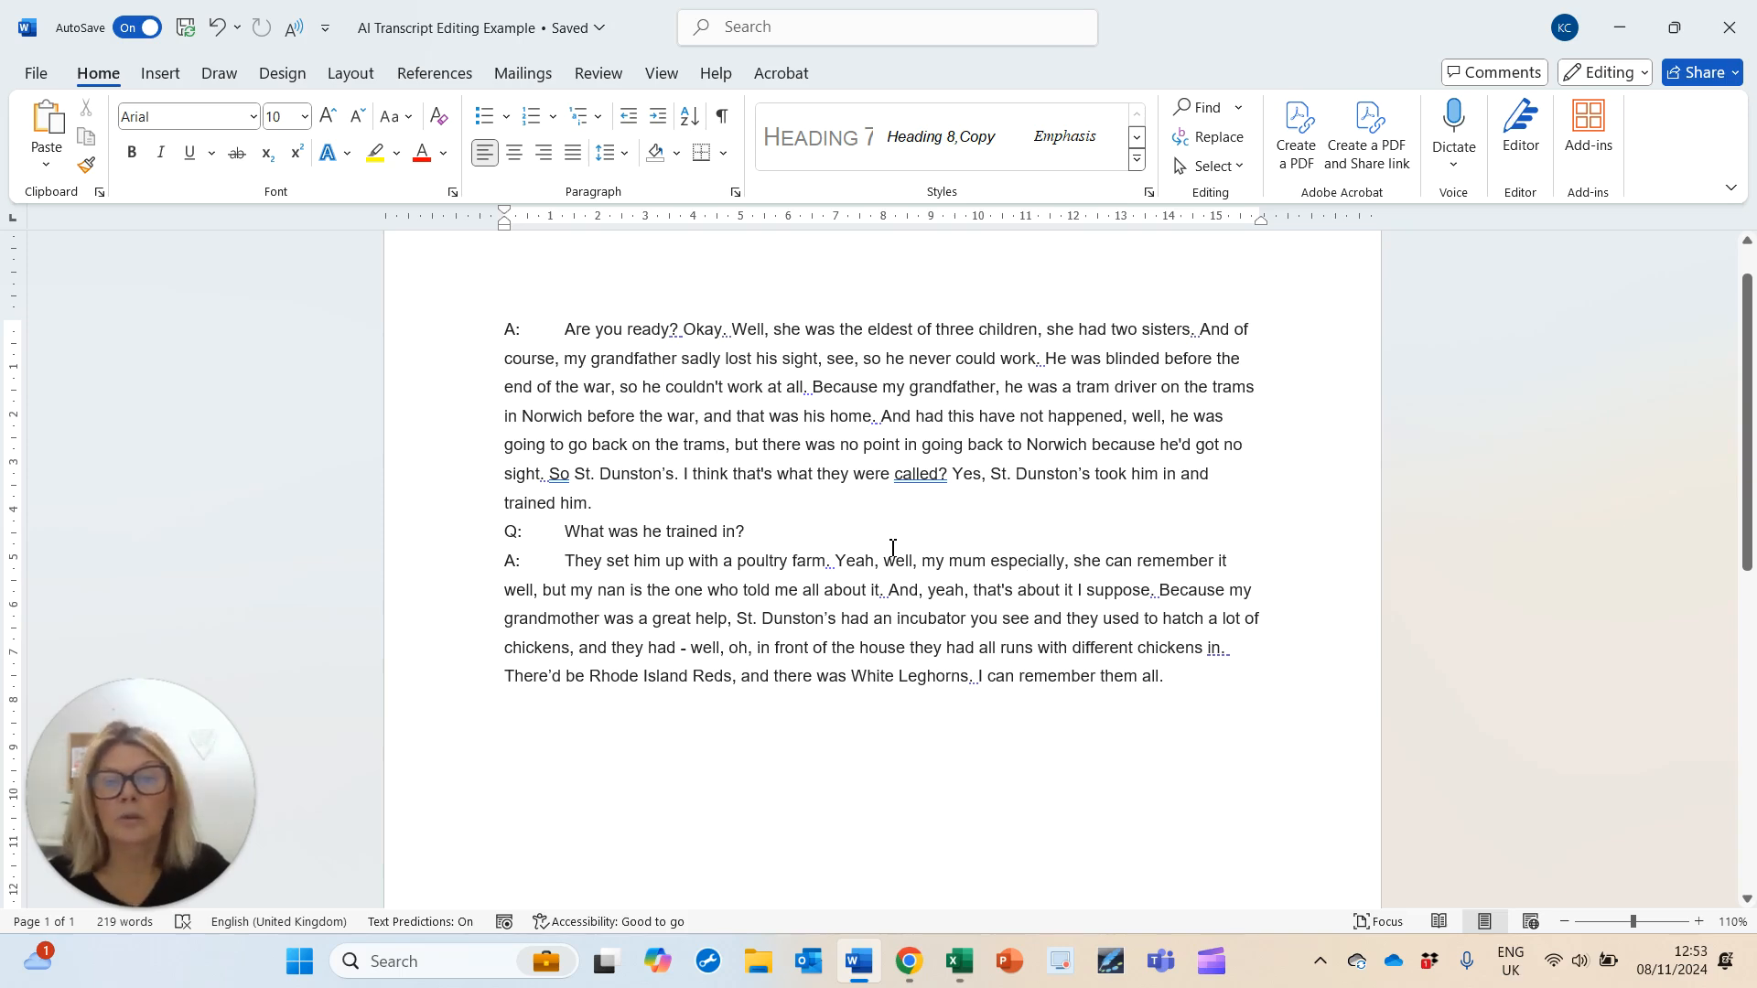
pyautogui.click(638, 387)
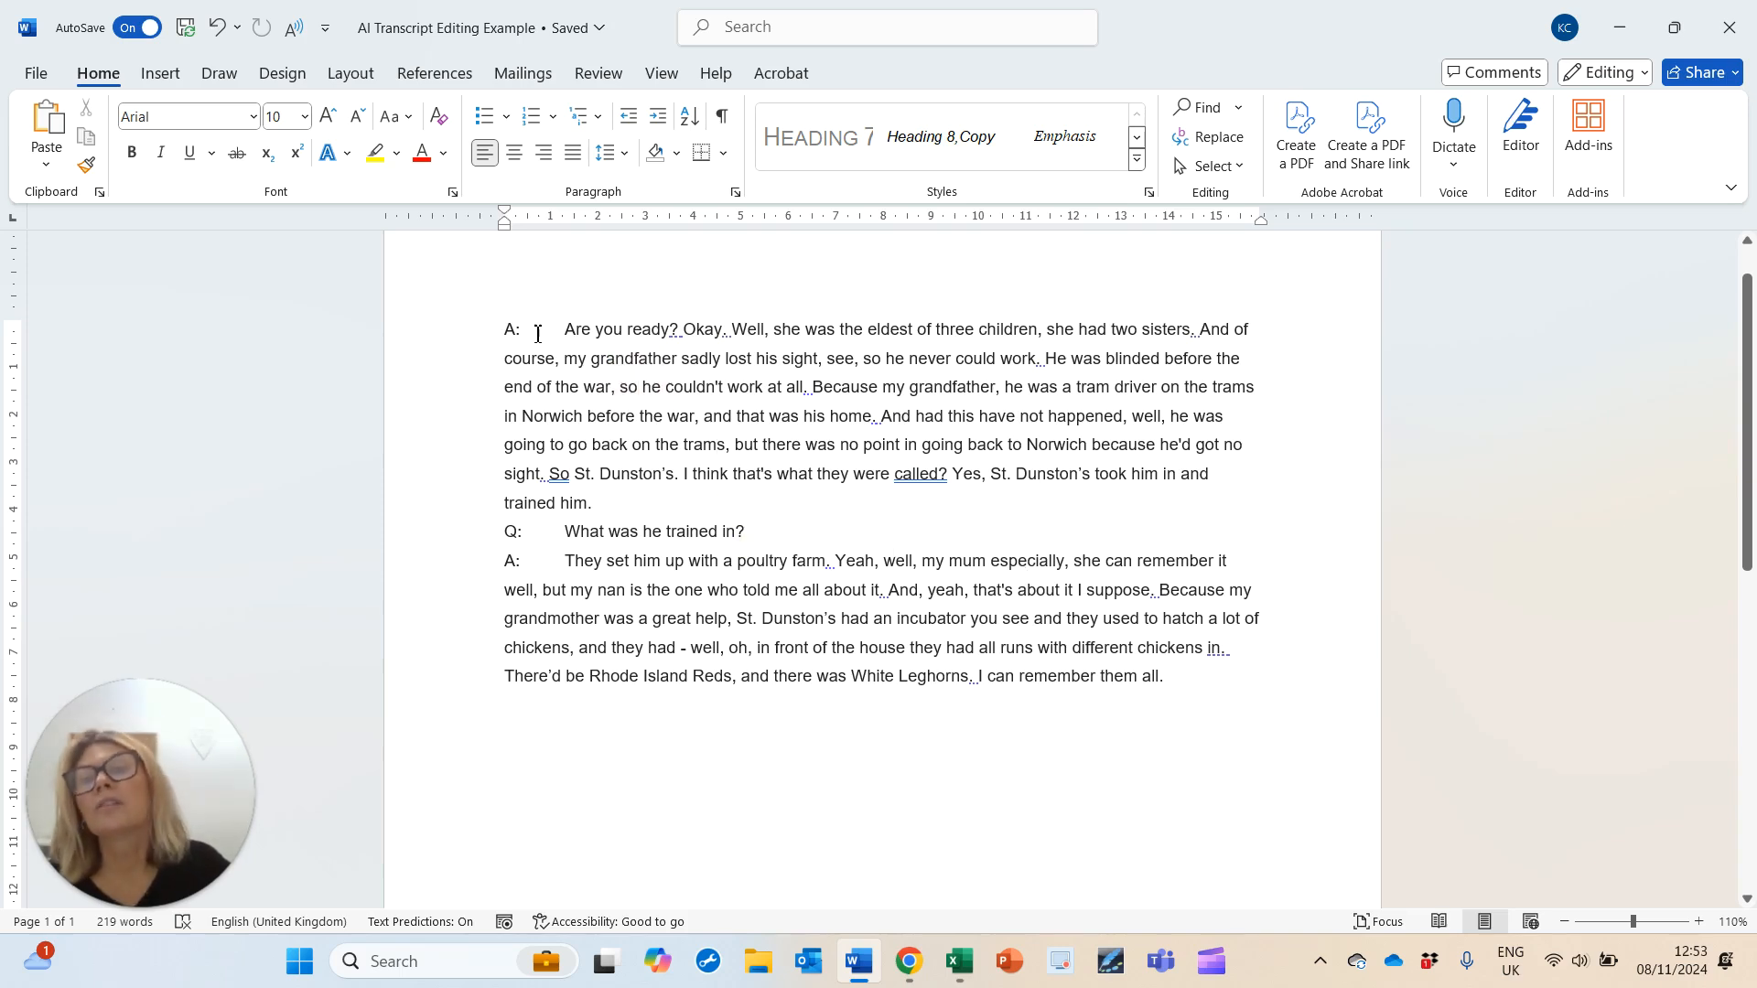
pyautogui.moveTo(526, 331); pyautogui.dragTo(553, 333)
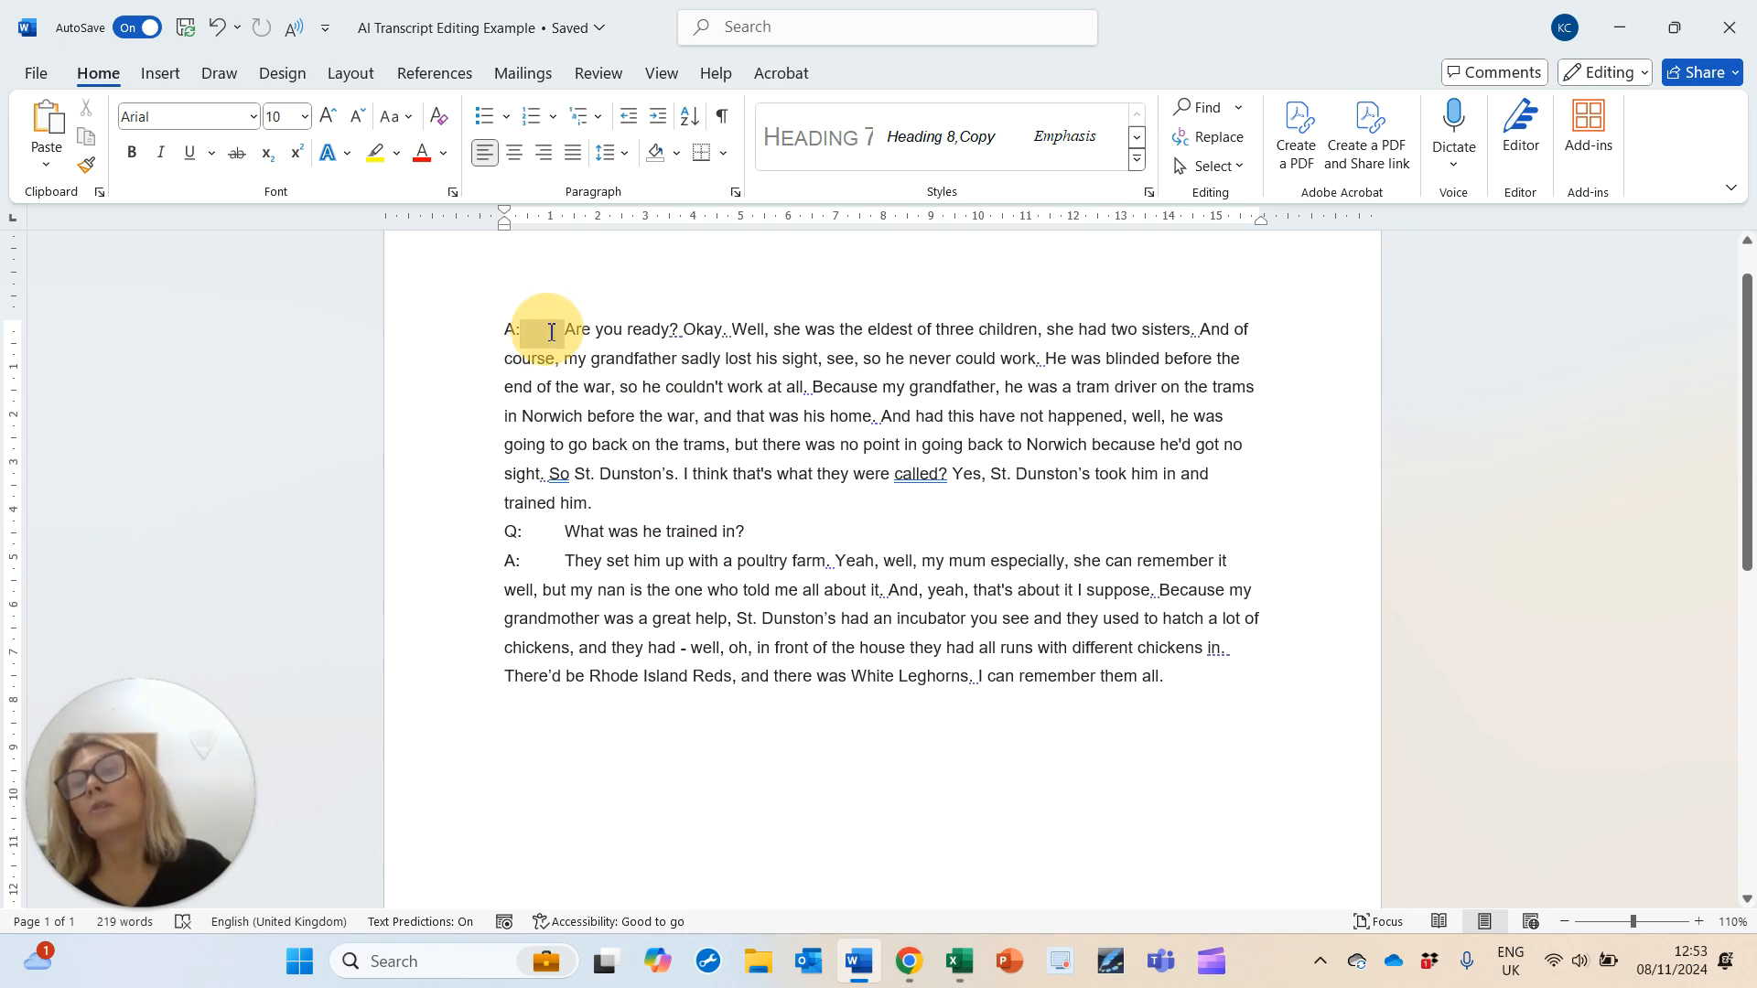
pyautogui.click(731, 388)
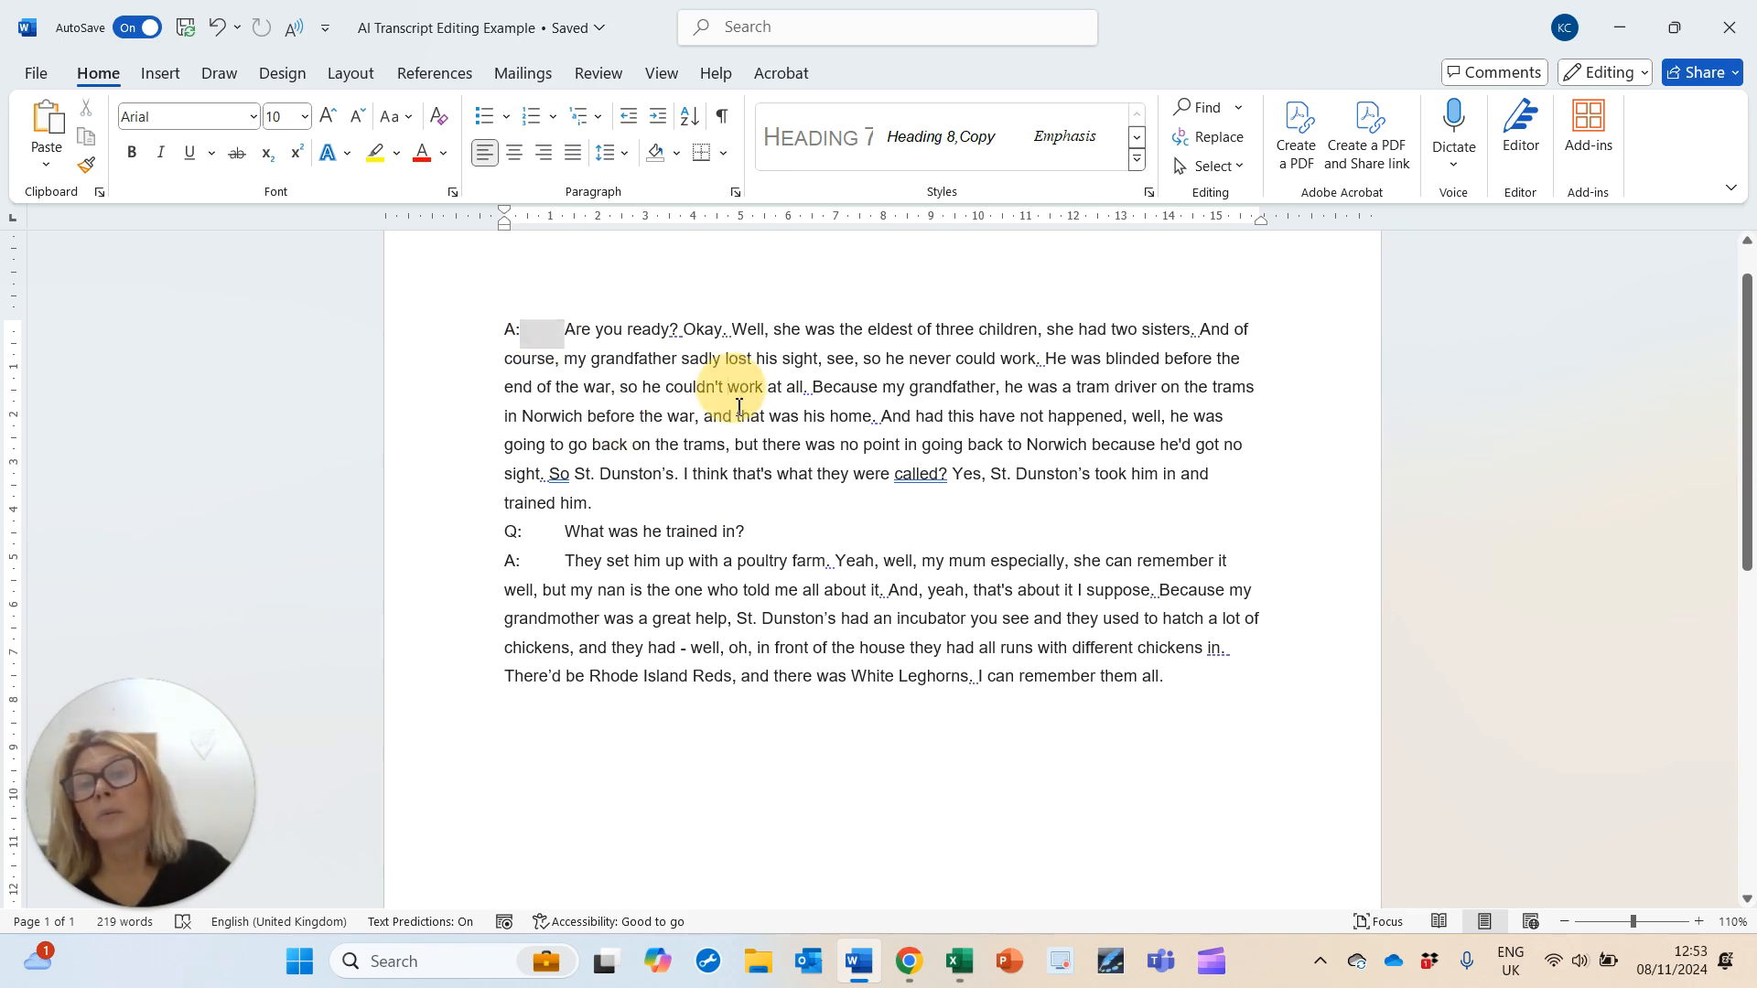
pyautogui.click(819, 448)
# Step: Replace every tab character in the transcript with a single space, using the special search code ^t, and return to the document
pyautogui.hotkey('ctrl', 'h')
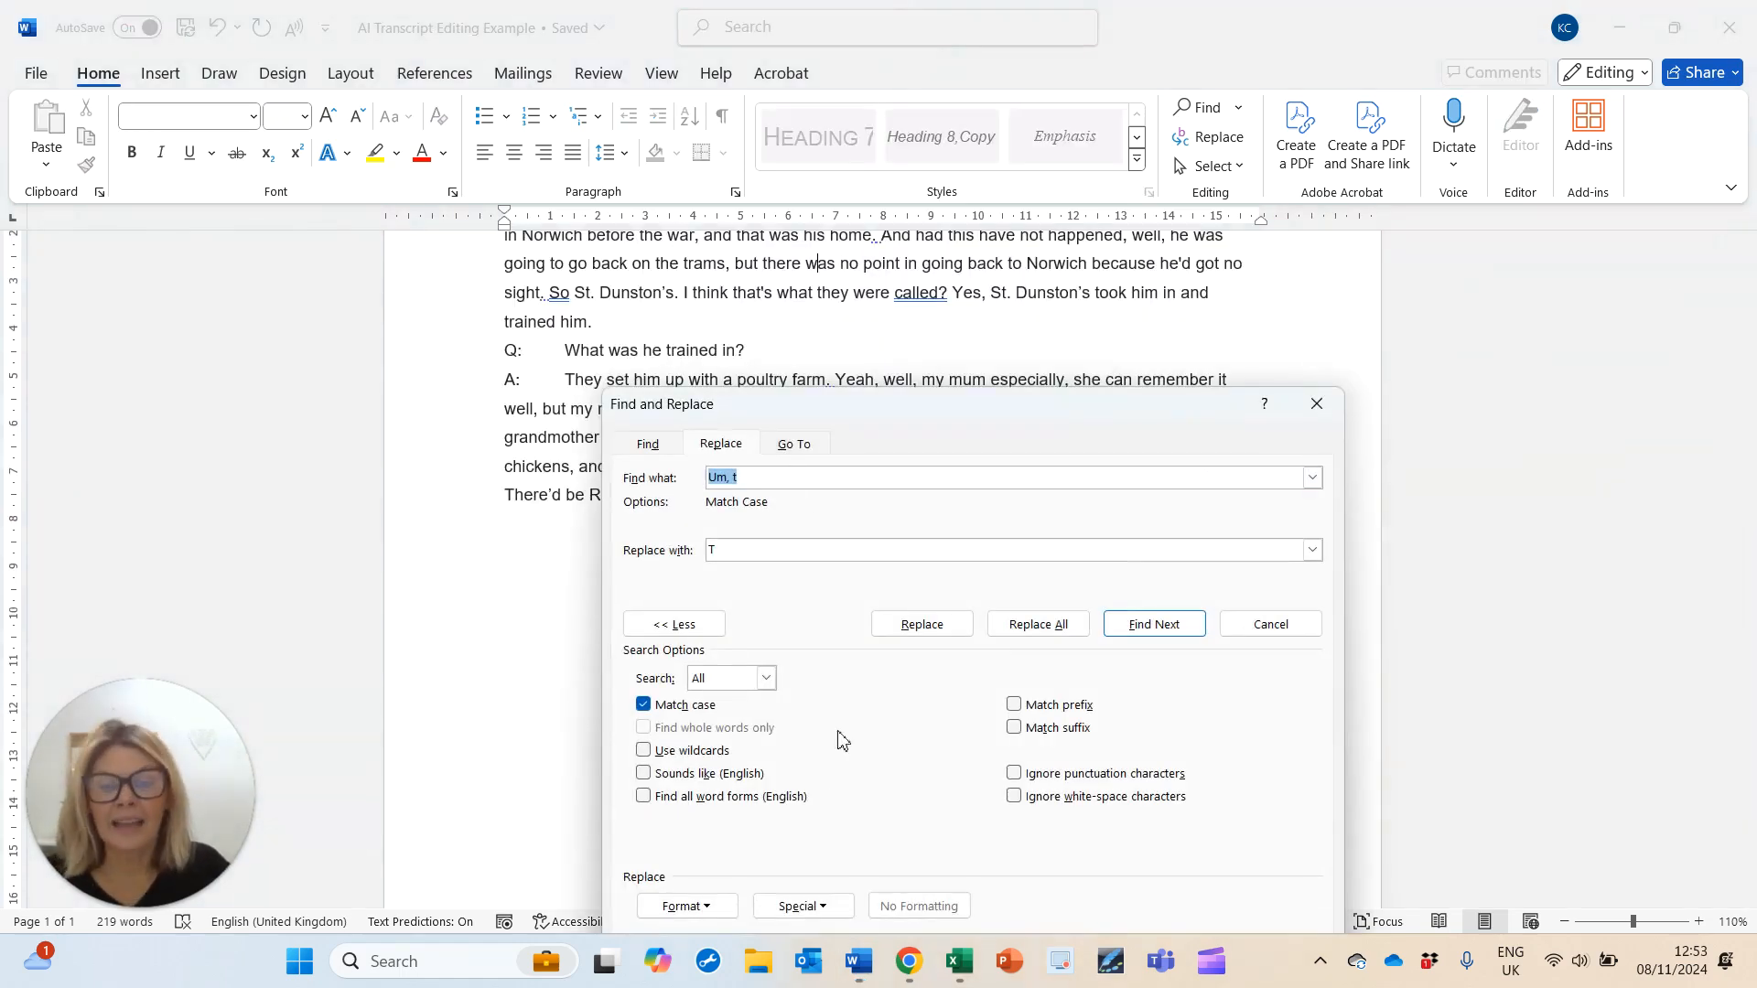
pyautogui.click(805, 909)
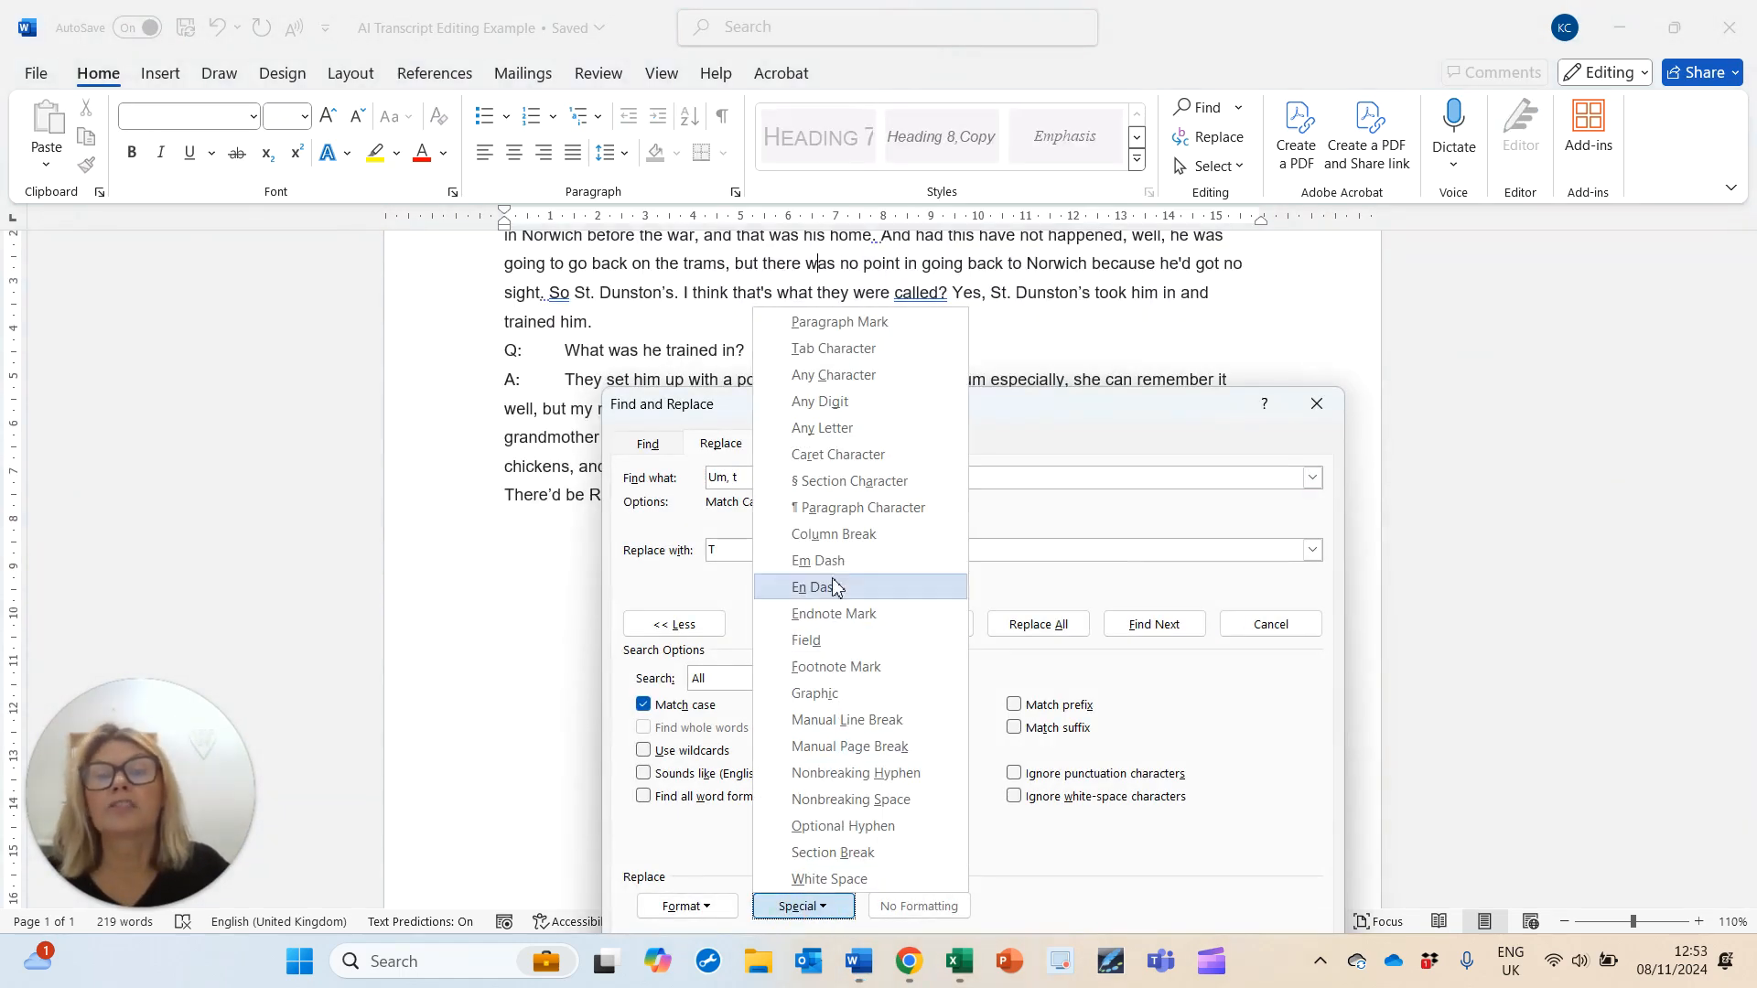
pyautogui.click(834, 349)
pyautogui.click(761, 550)
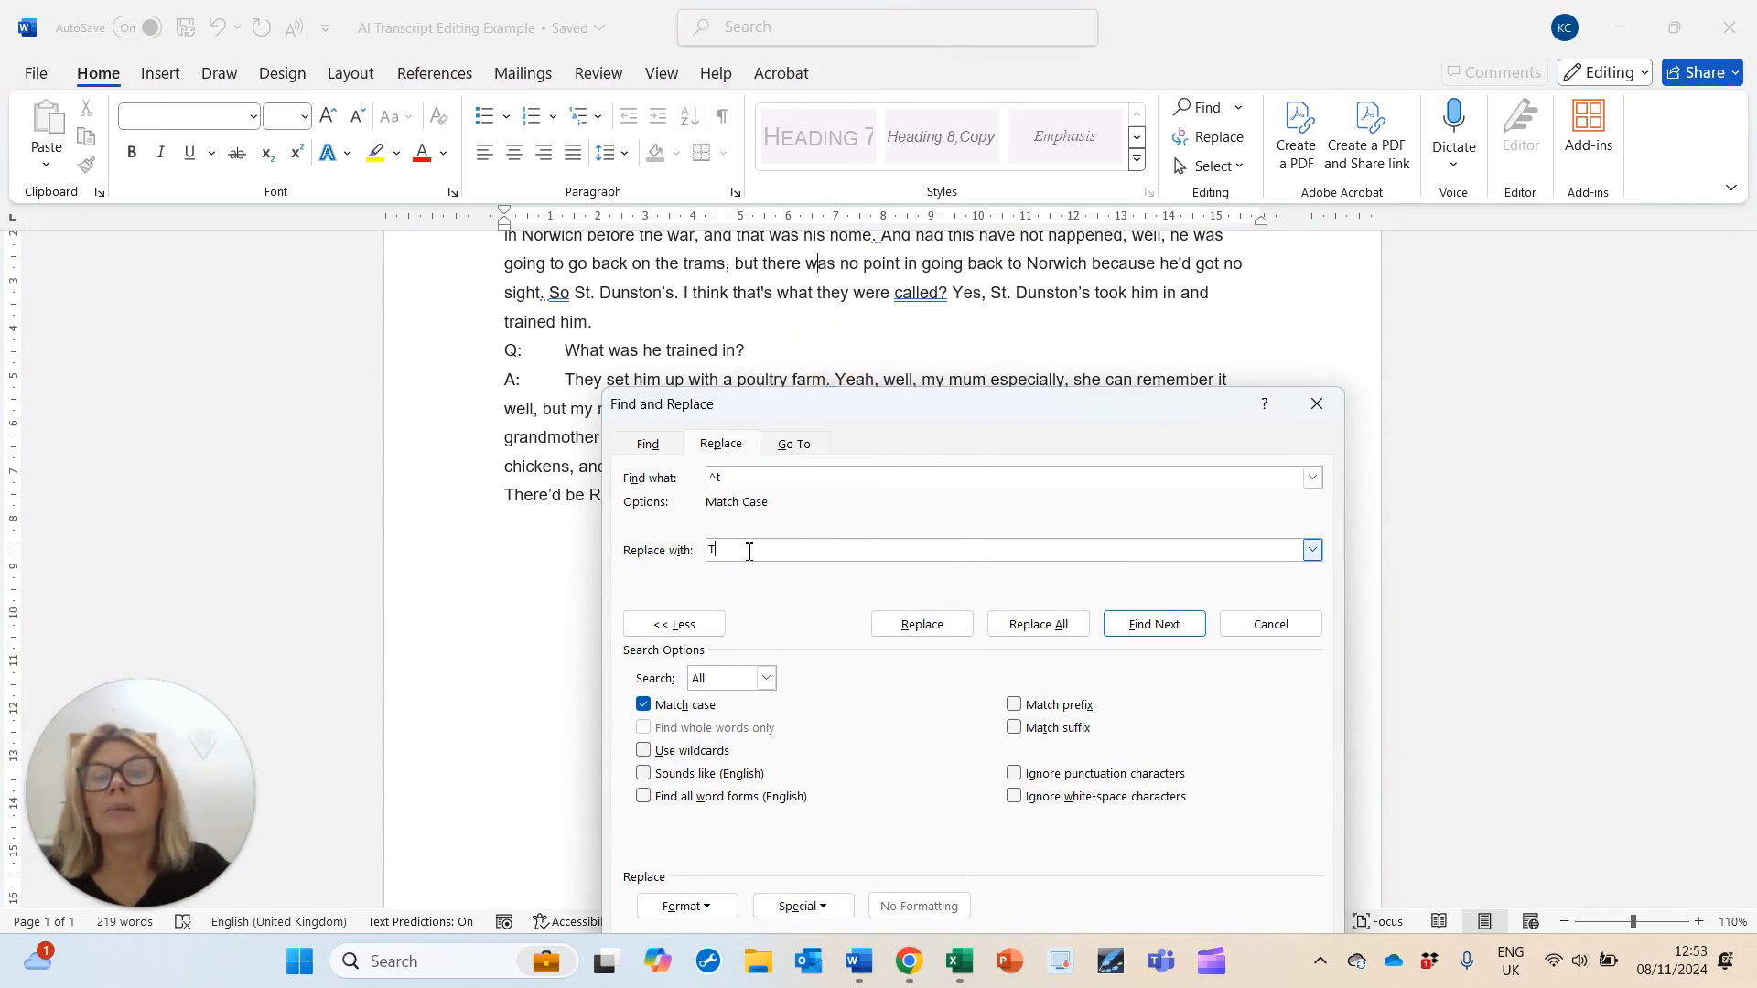
pyautogui.moveTo(749, 551); pyautogui.dragTo(672, 549)
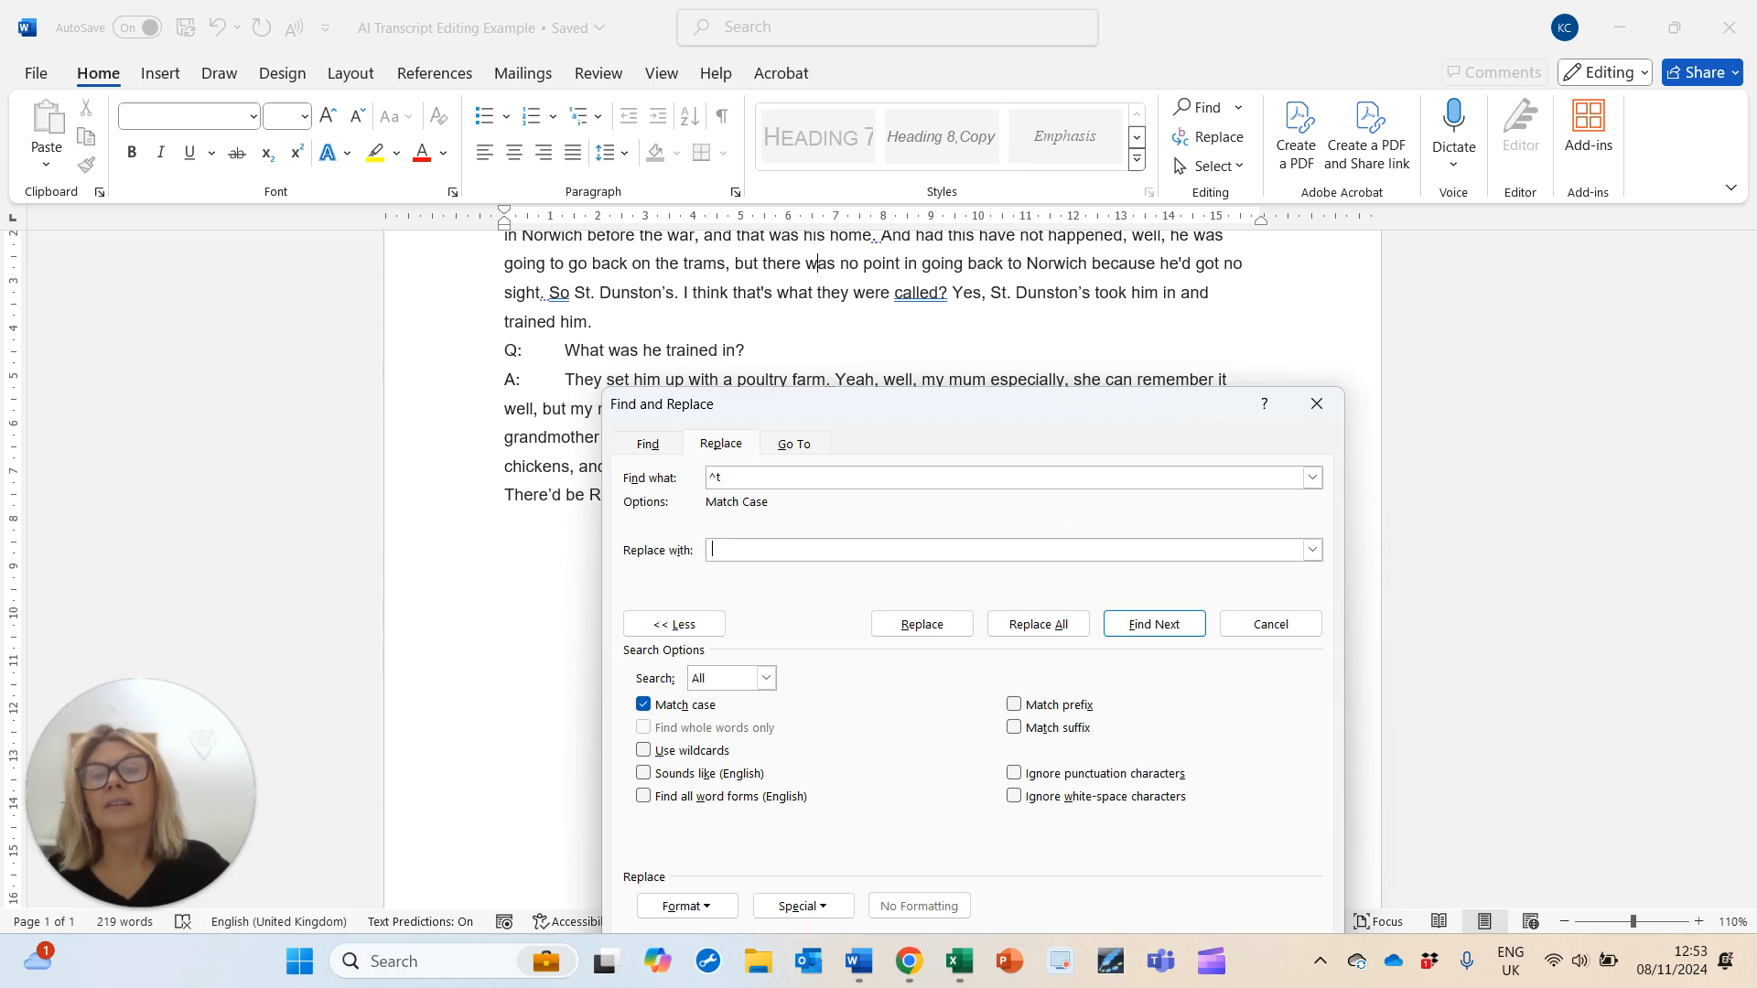
pyautogui.click(1041, 622)
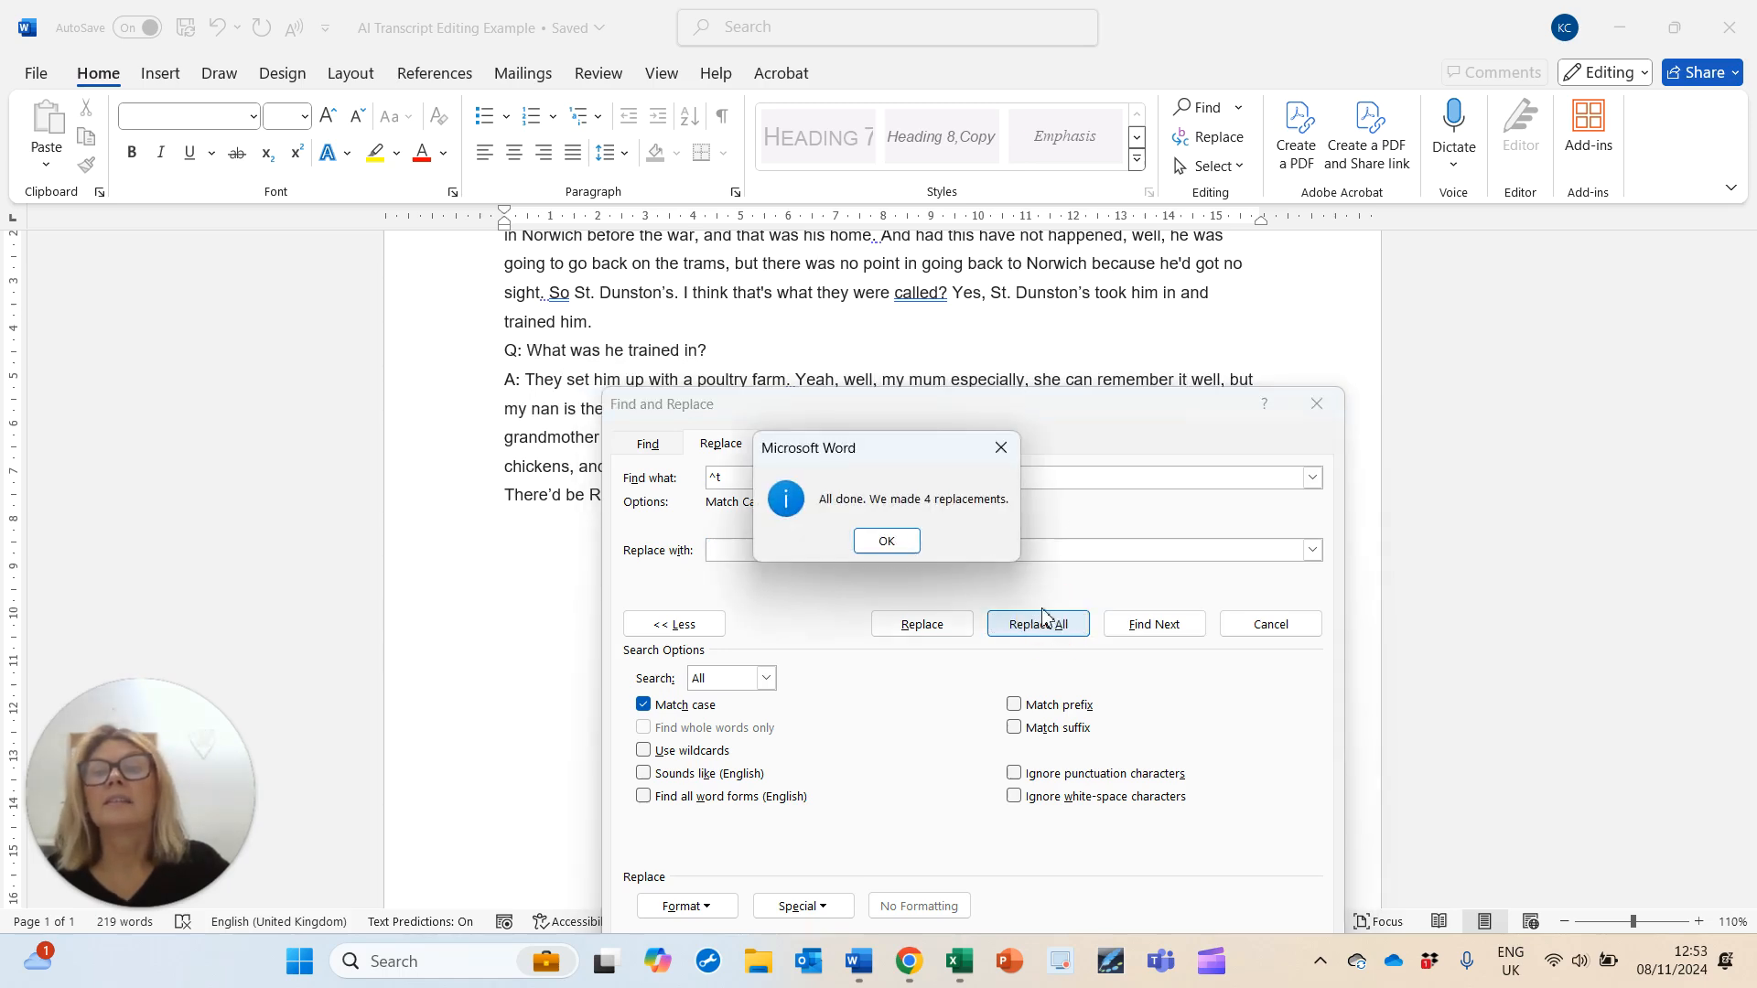
pyautogui.click(887, 540)
pyautogui.click(1249, 626)
pyautogui.scroll(3, 732, 487)
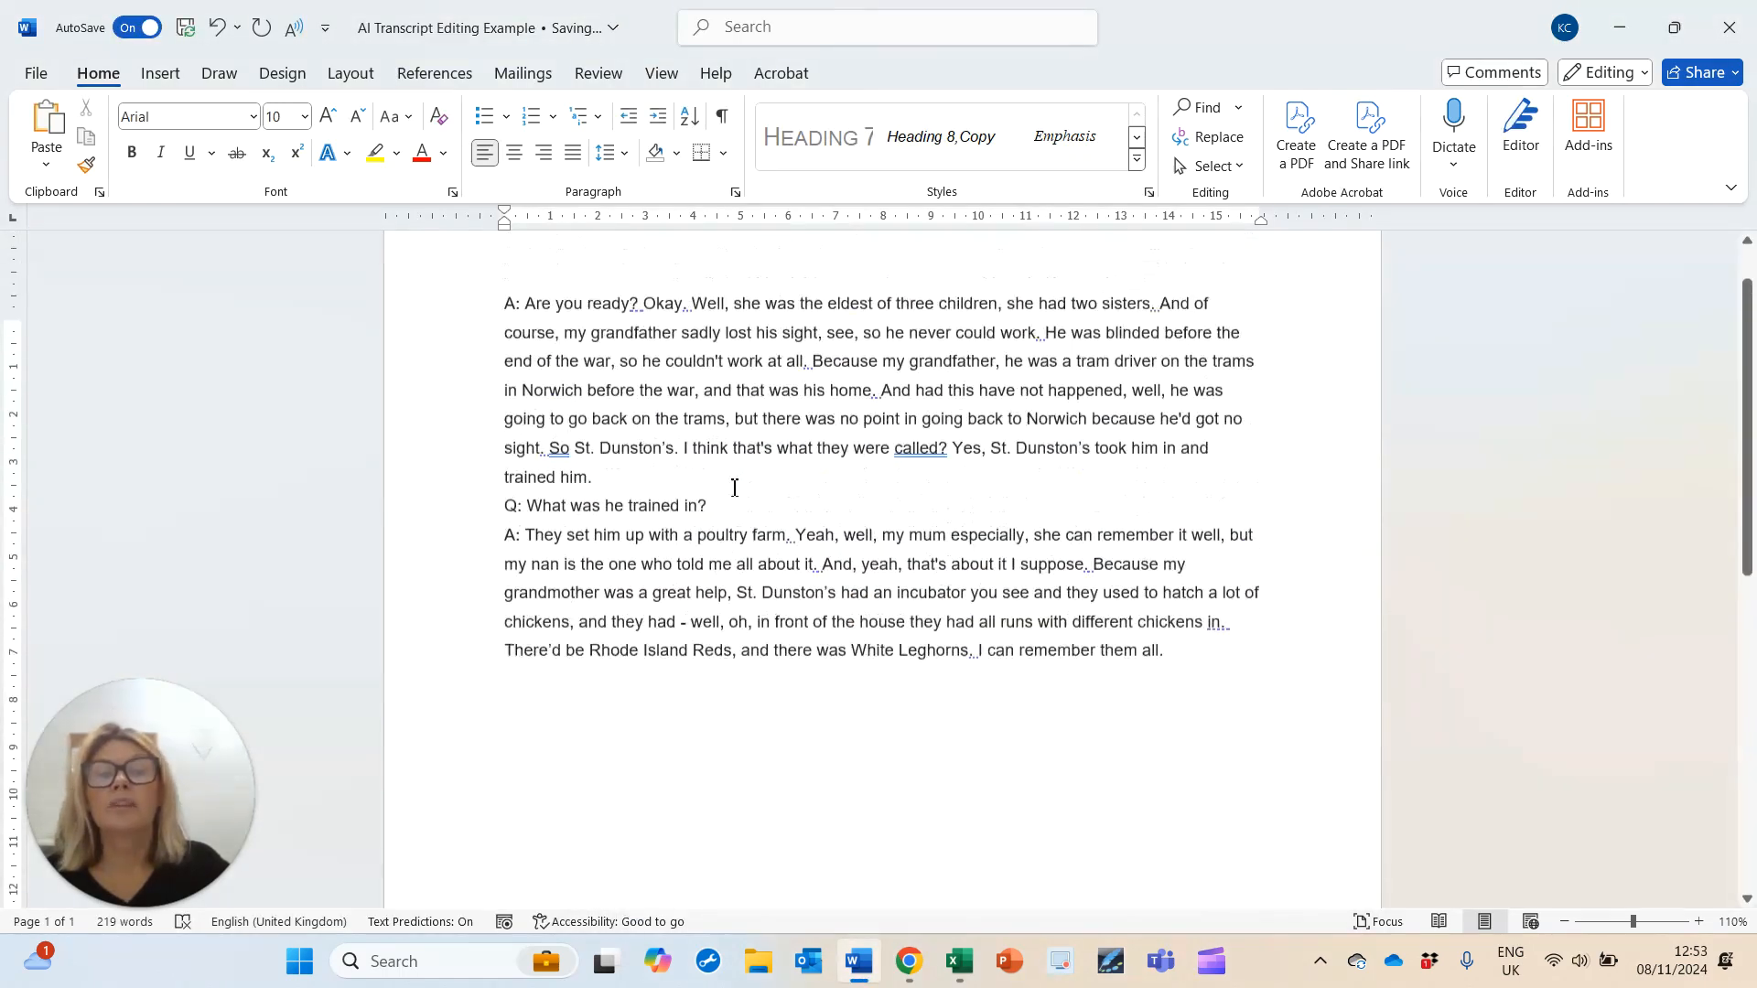
pyautogui.click(941, 657)
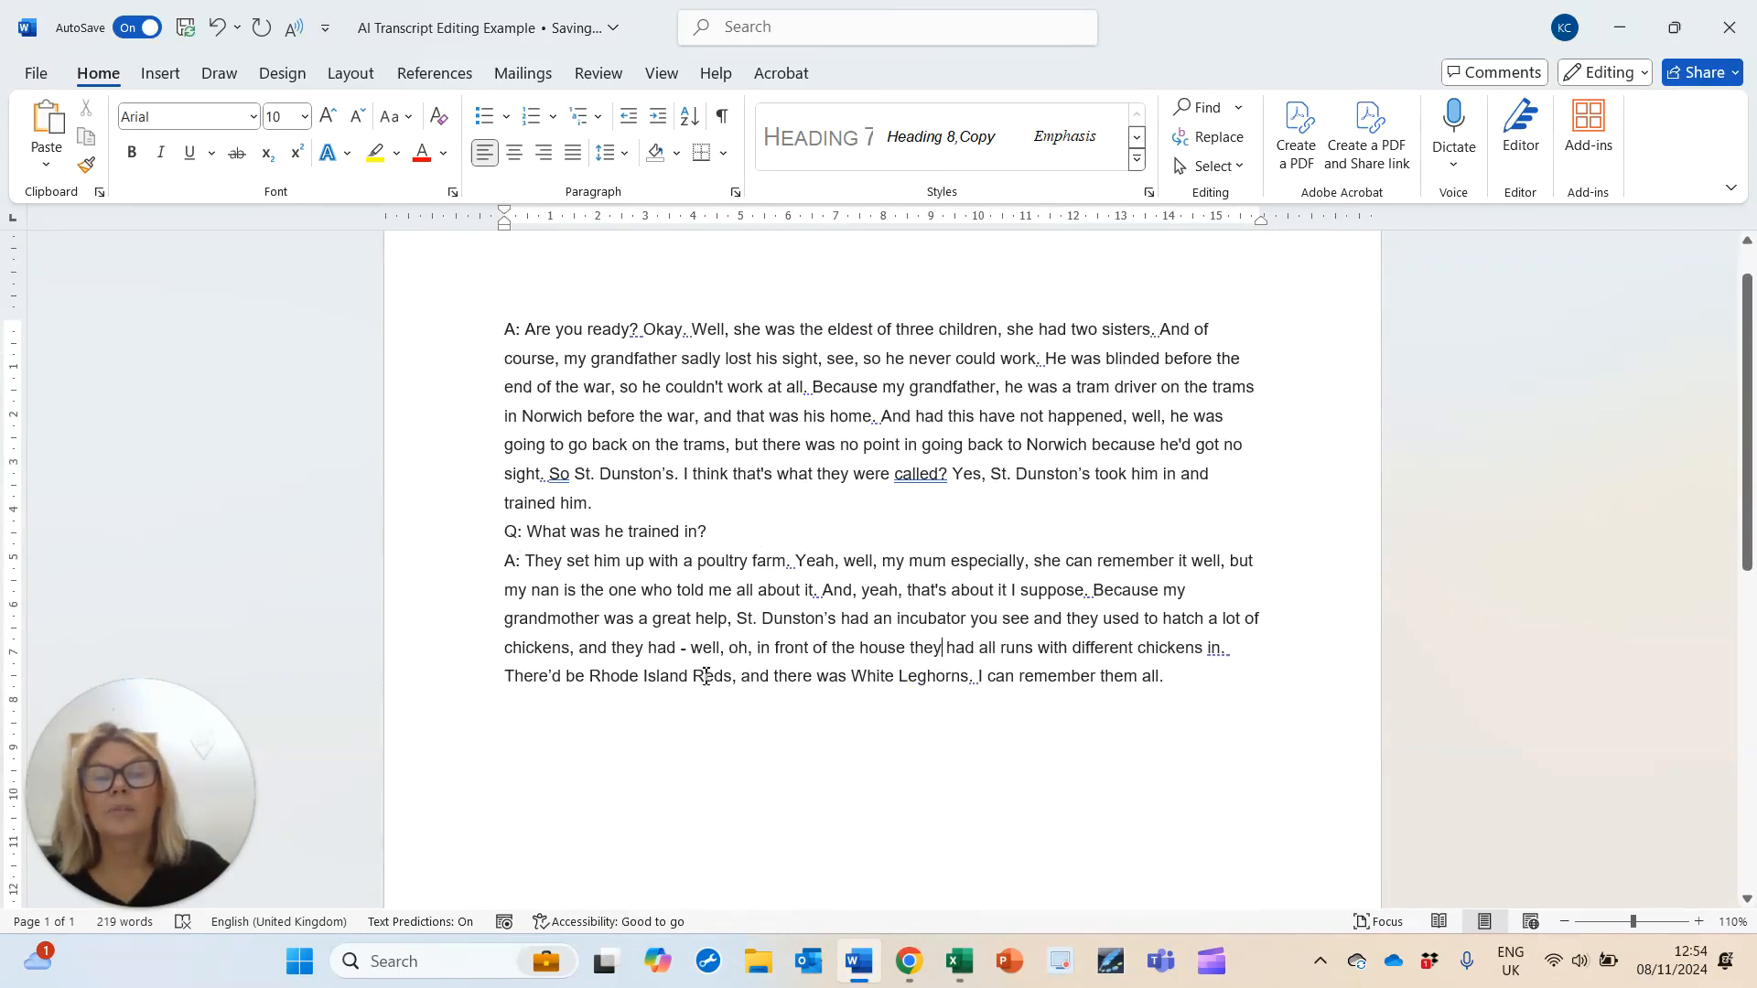